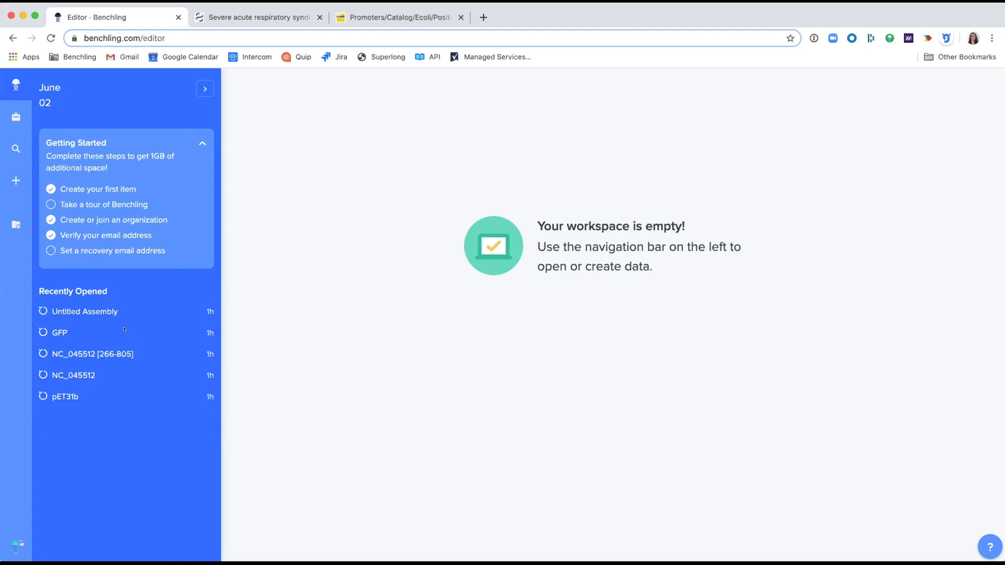
- Look over the projects list and the search filter options, removing the trial name filter
left_click(16, 116)
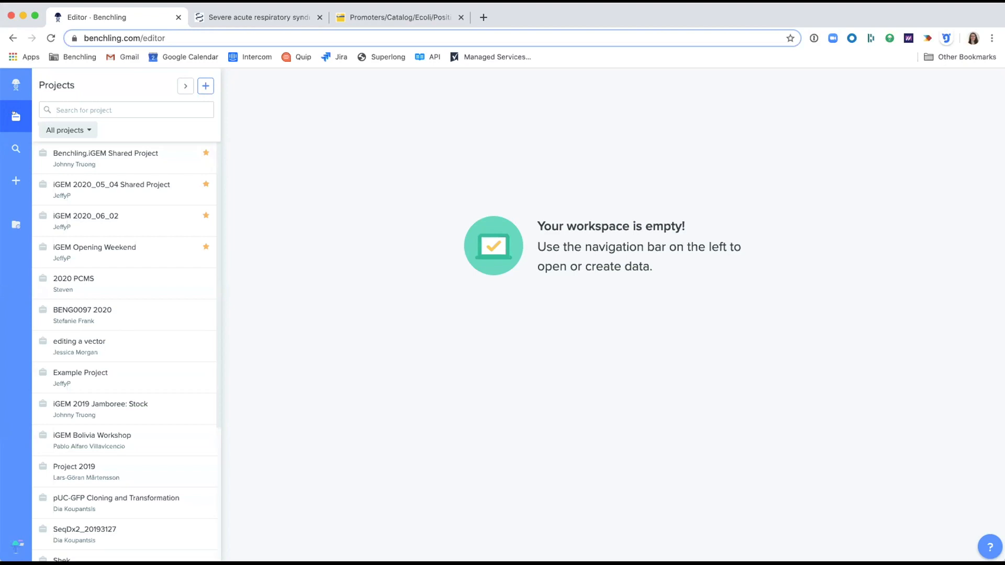
left_click(6, 141)
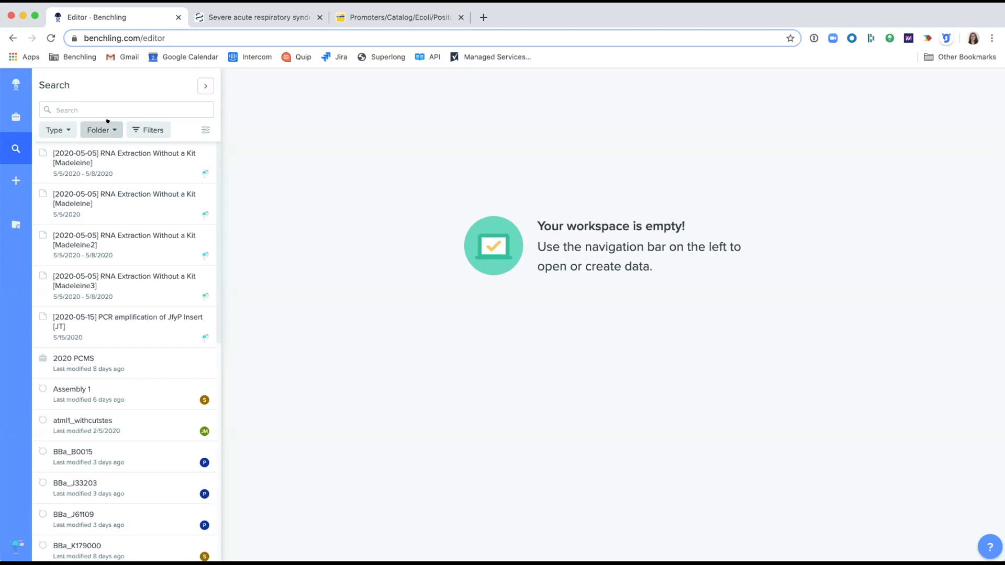
left_click(153, 129)
left_click(155, 179)
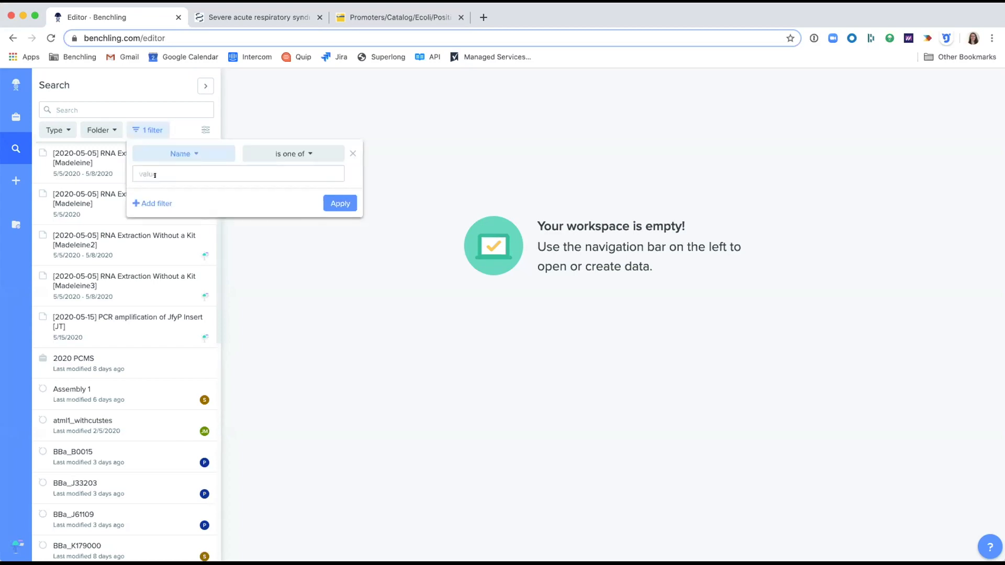
left_click(352, 153)
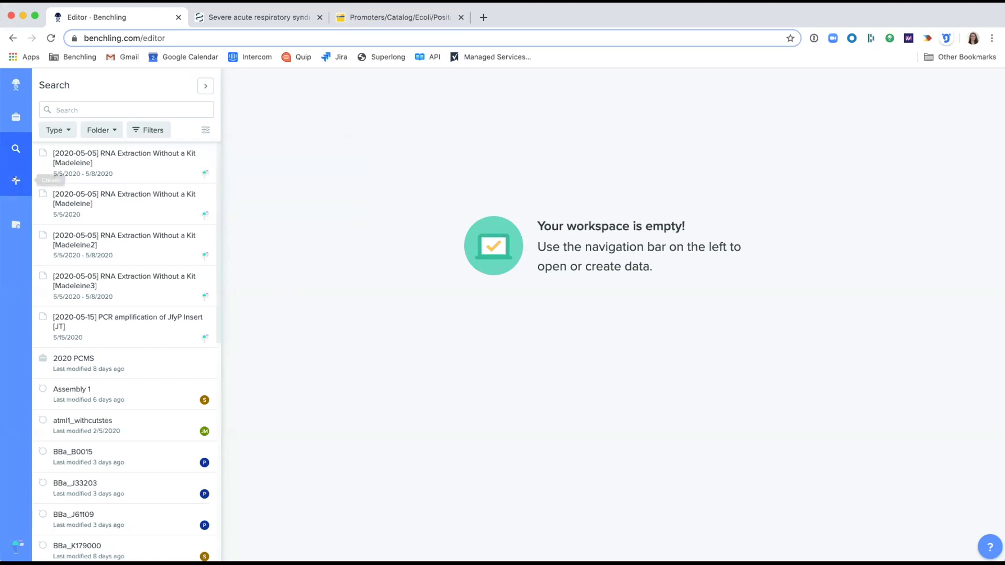
left_click(7, 178)
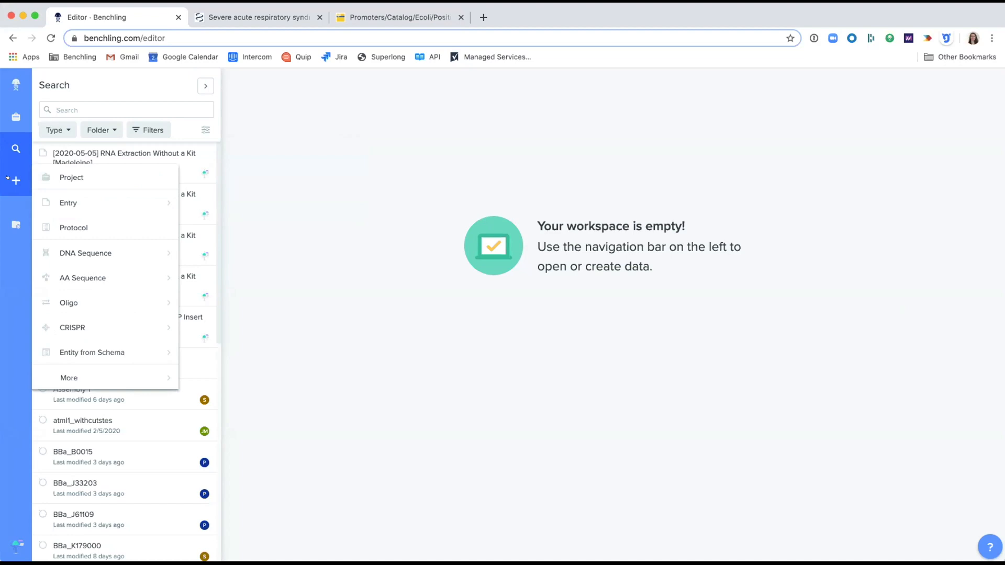
mouse_move(92, 206)
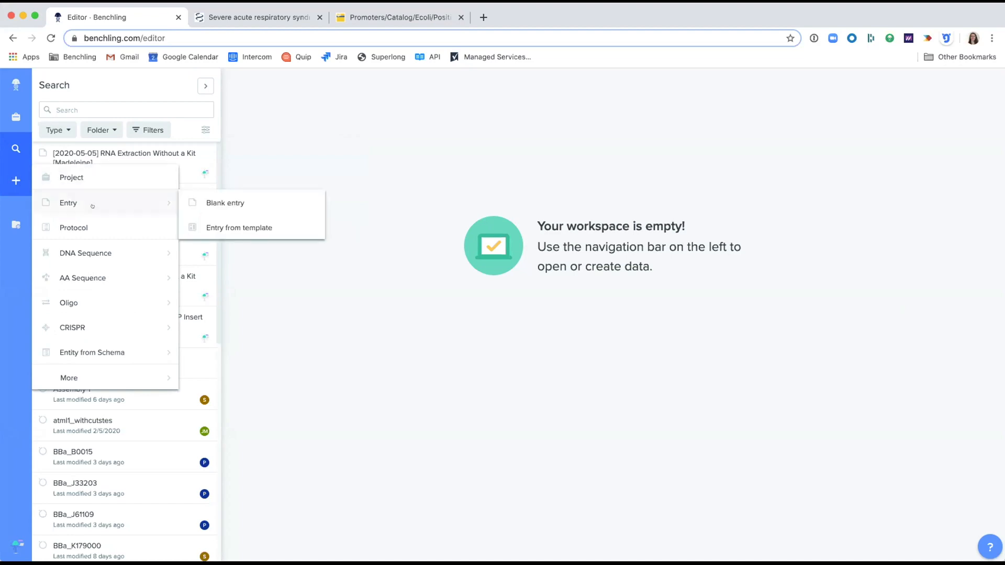
mouse_move(111, 246)
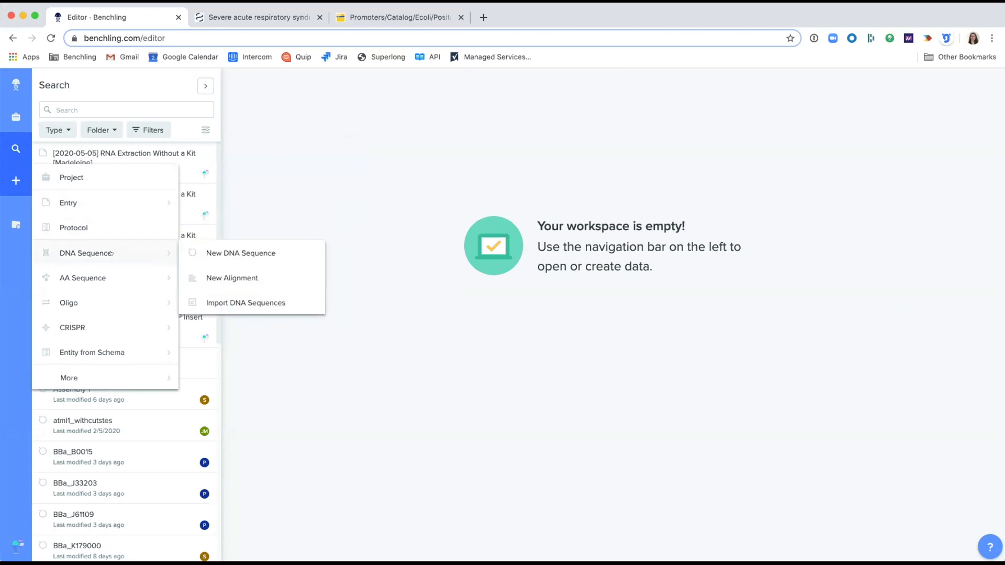
mouse_move(110, 273)
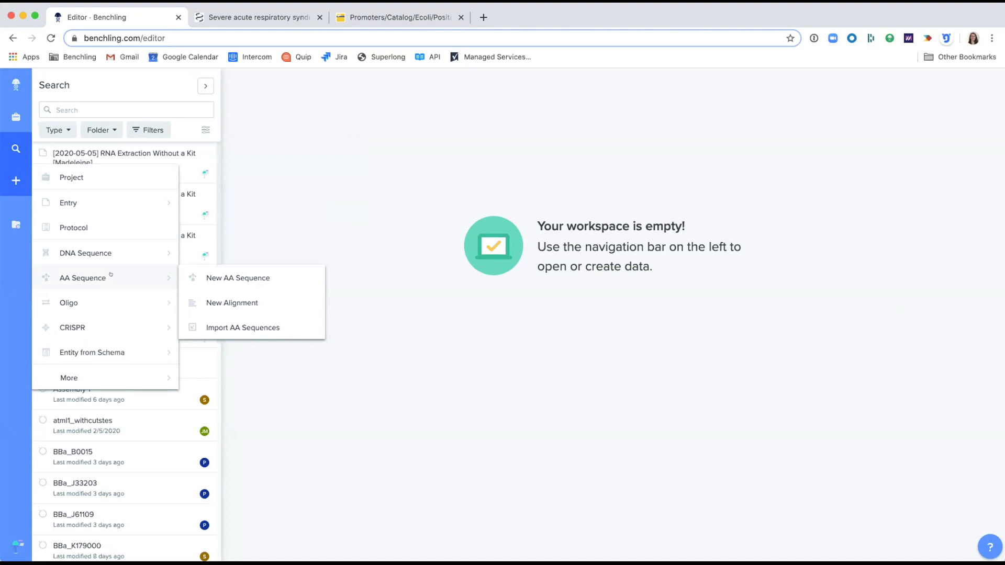
mouse_move(110, 294)
mouse_move(111, 322)
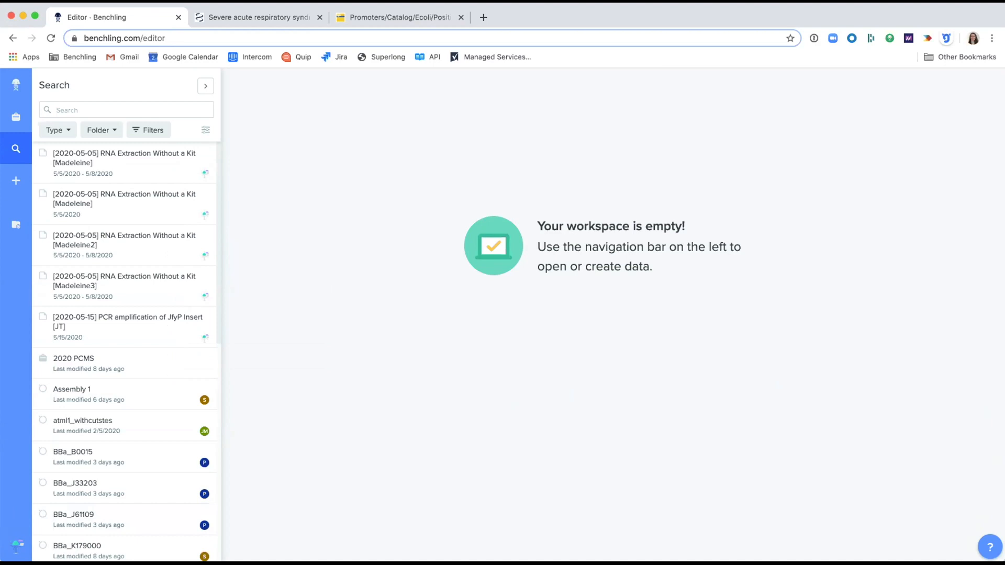
- Start a new DNA sequence and review its creation and import methods, ending on the external database search
left_click(7, 179)
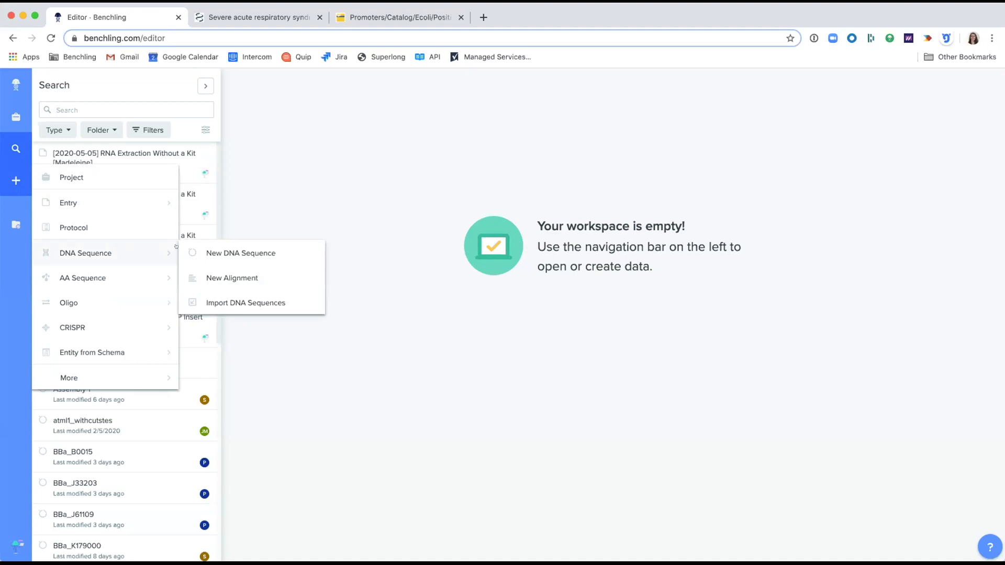
left_click(223, 253)
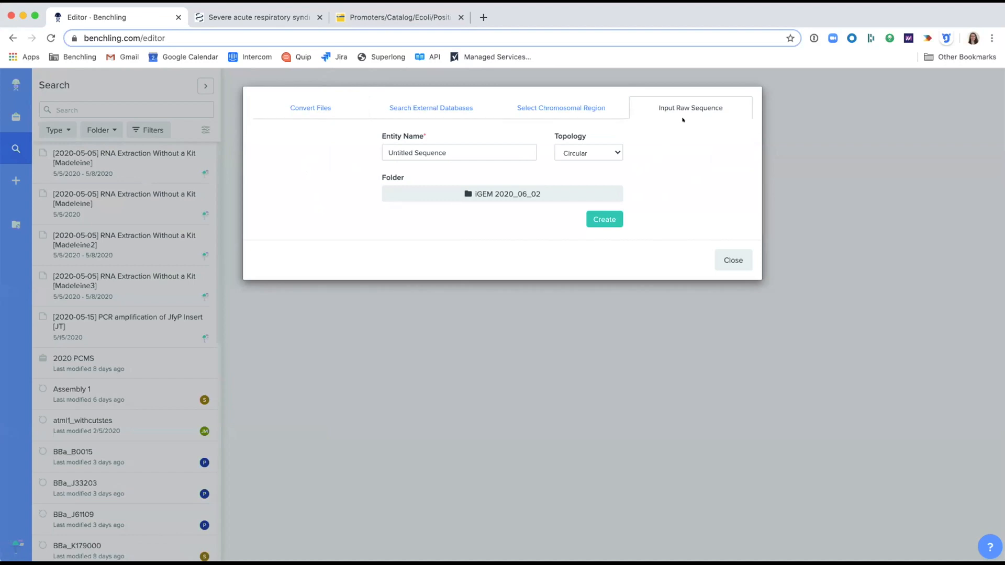
left_click(543, 102)
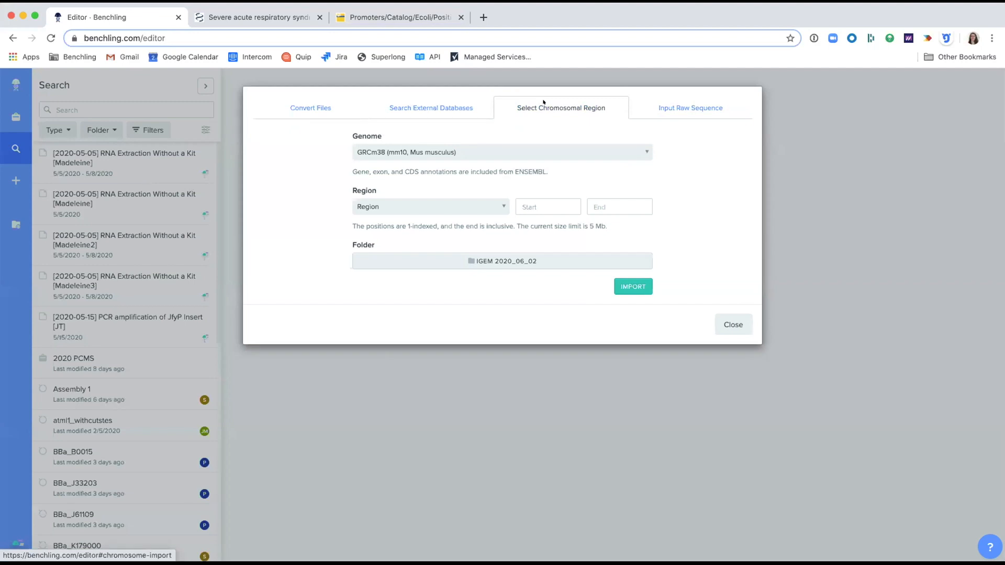
left_click(446, 102)
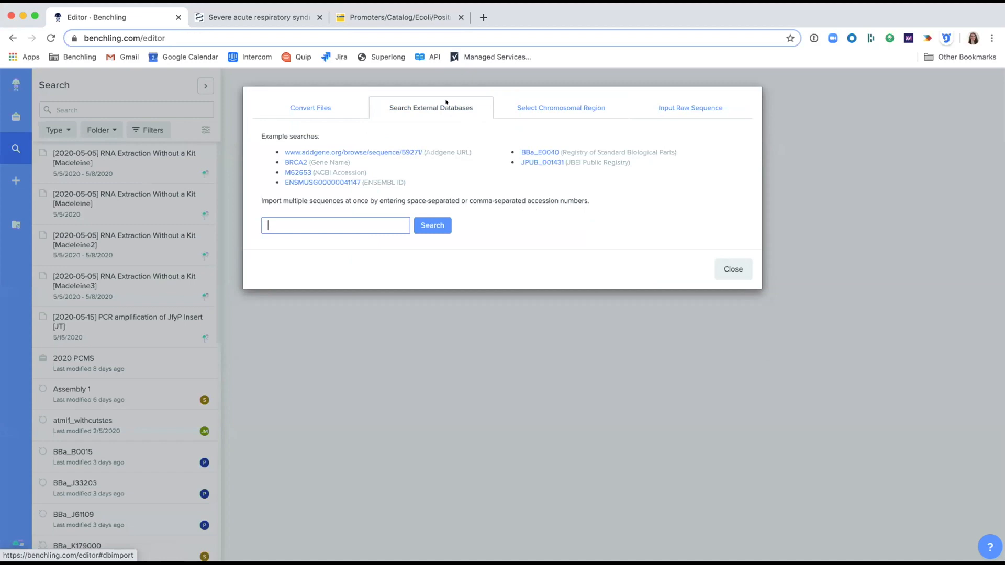
left_click(301, 103)
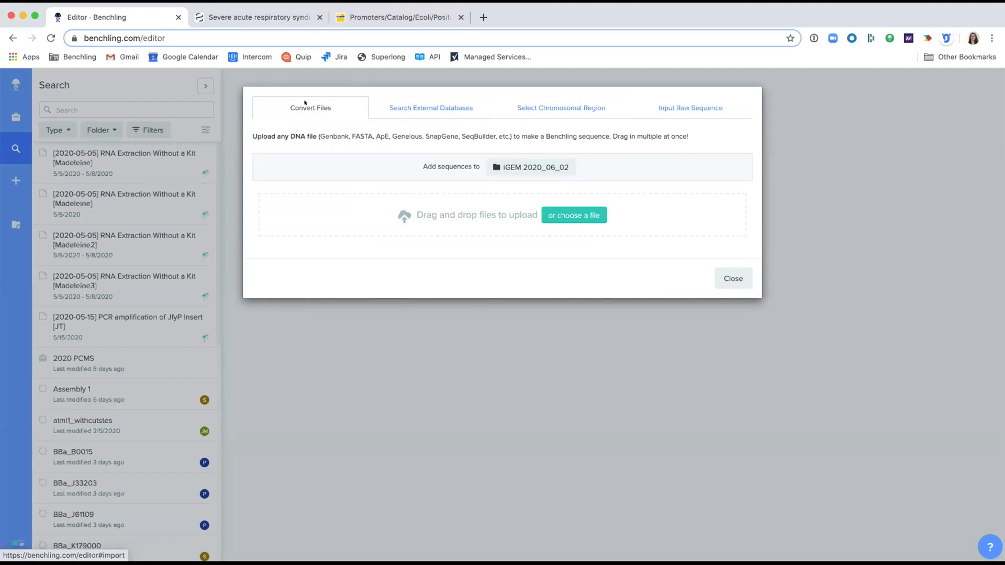
left_click(392, 106)
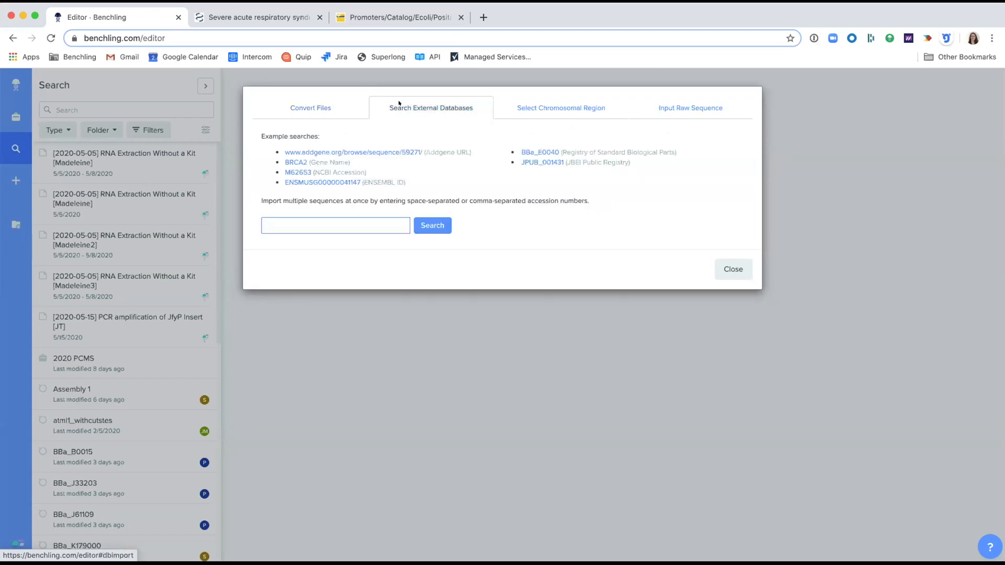
- Copy the accession NC_045512 from the NCBI coronavirus record and search Benchling's external databases for it
left_click(258, 17)
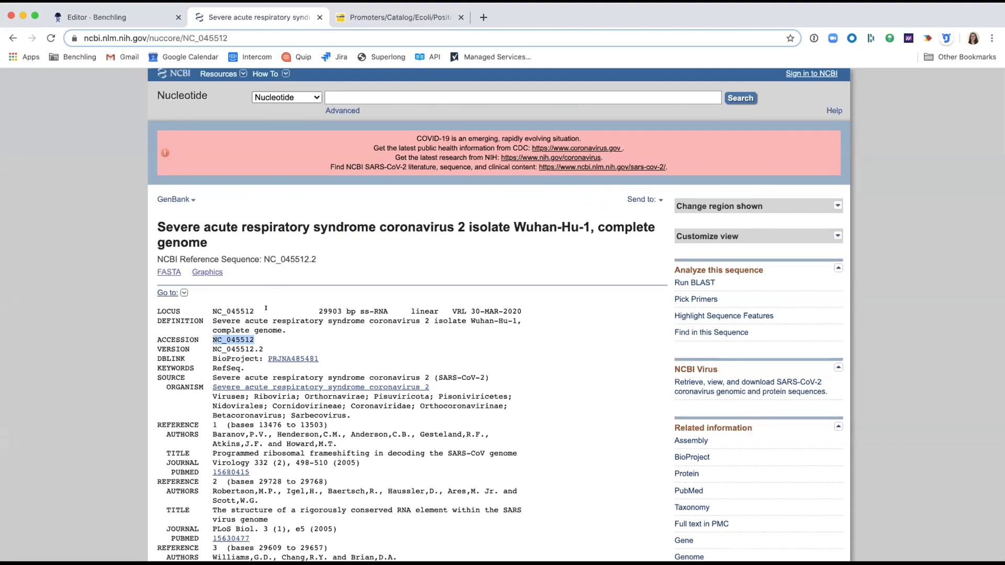
scroll(253, 298, "down", 1)
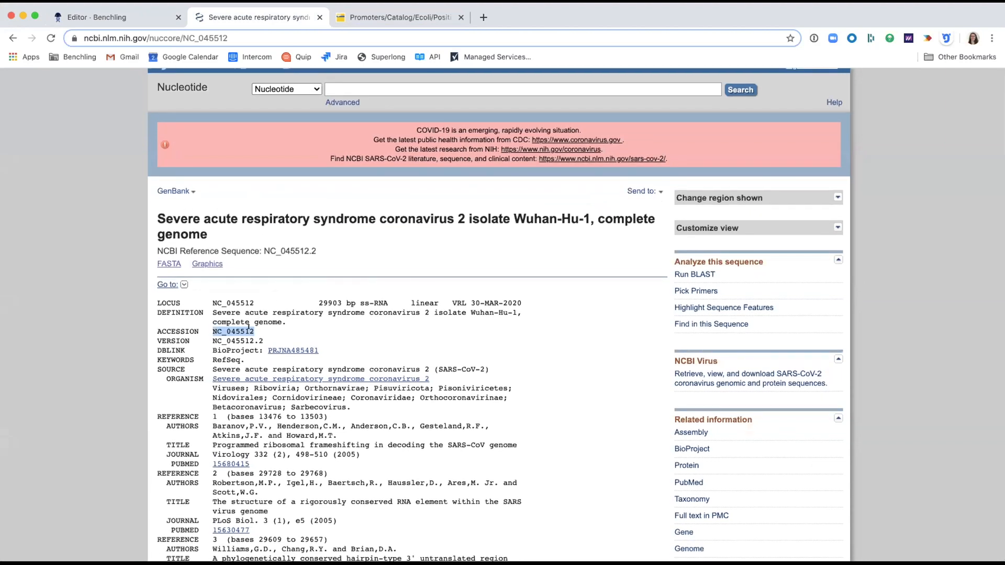
left_click(229, 326)
double_click(229, 327)
key("super+c")
left_click(96, 19)
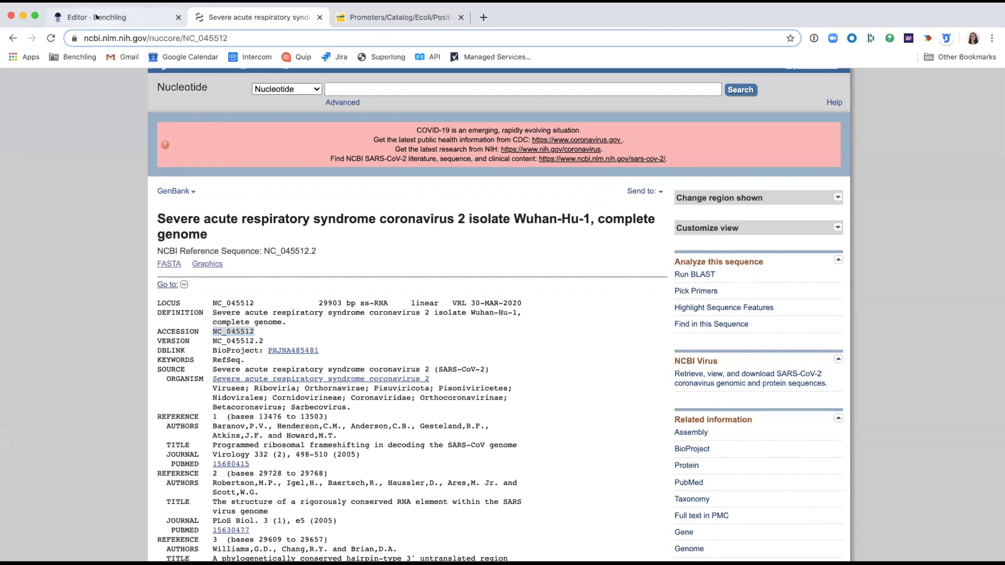
key("super+v")
left_click(439, 220)
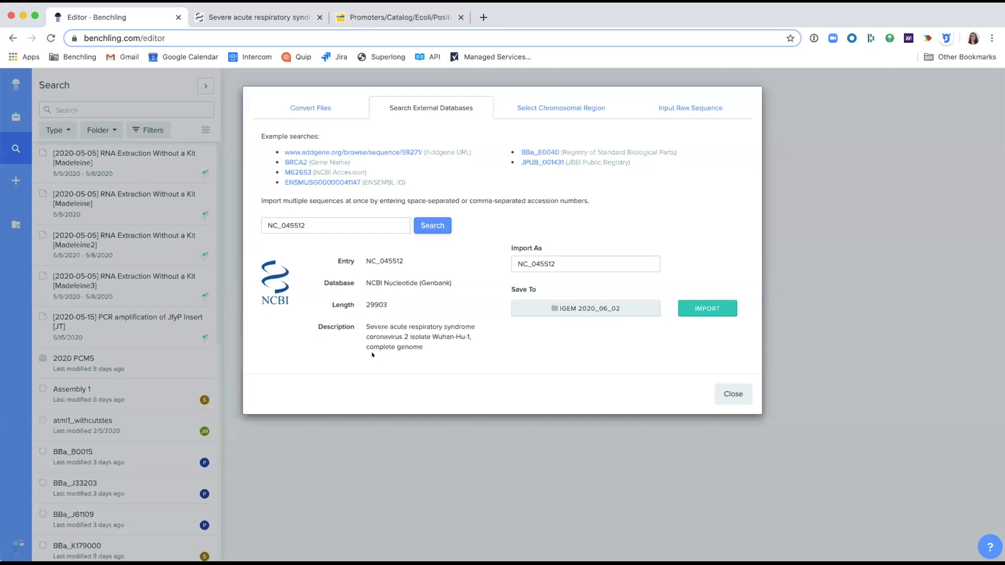
- Import the found genome under the name Sars-CoV-2 into the iGEM 2020_06_02 folder
double_click(541, 263)
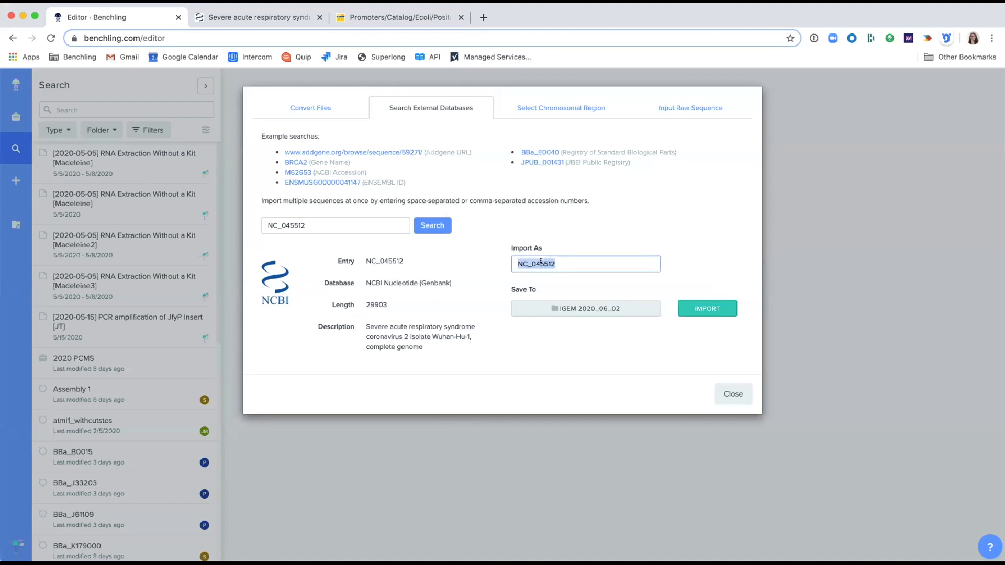
type("Sars-CoV-2")
left_click(712, 309)
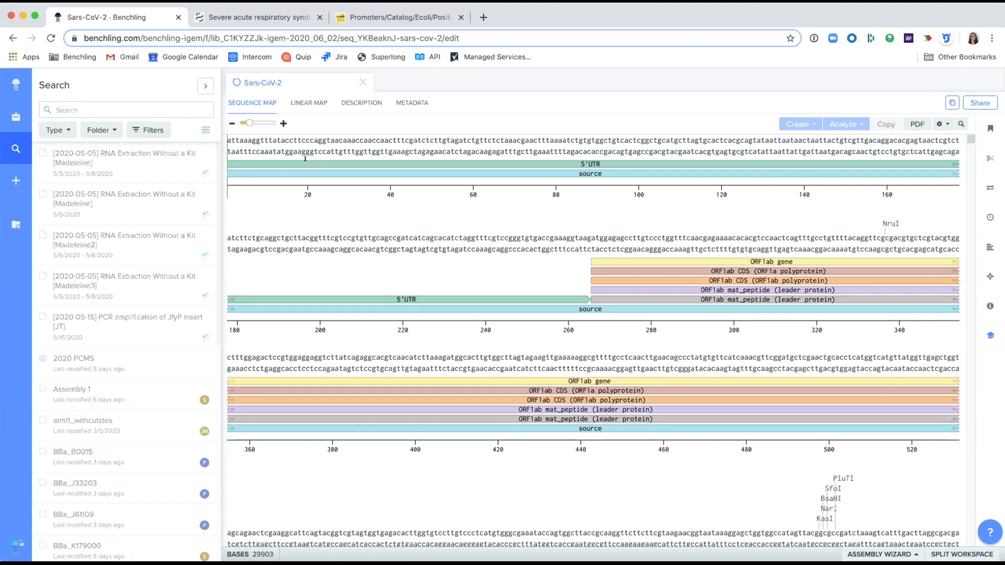
- Open the iGEM 2020_06_02 project and start a DNA sequence import using the external database search
left_click(7, 112)
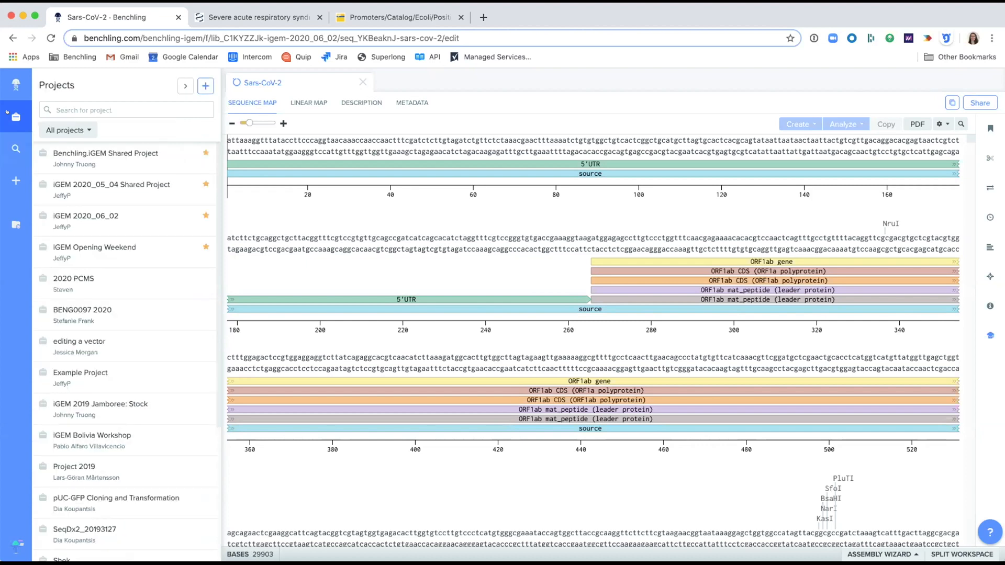
left_click(86, 216)
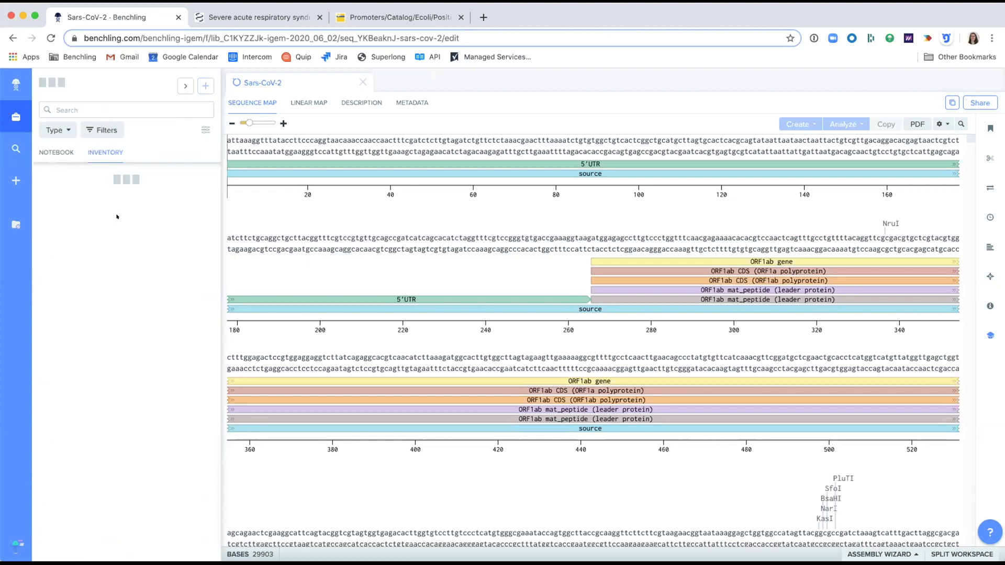
left_click(204, 84)
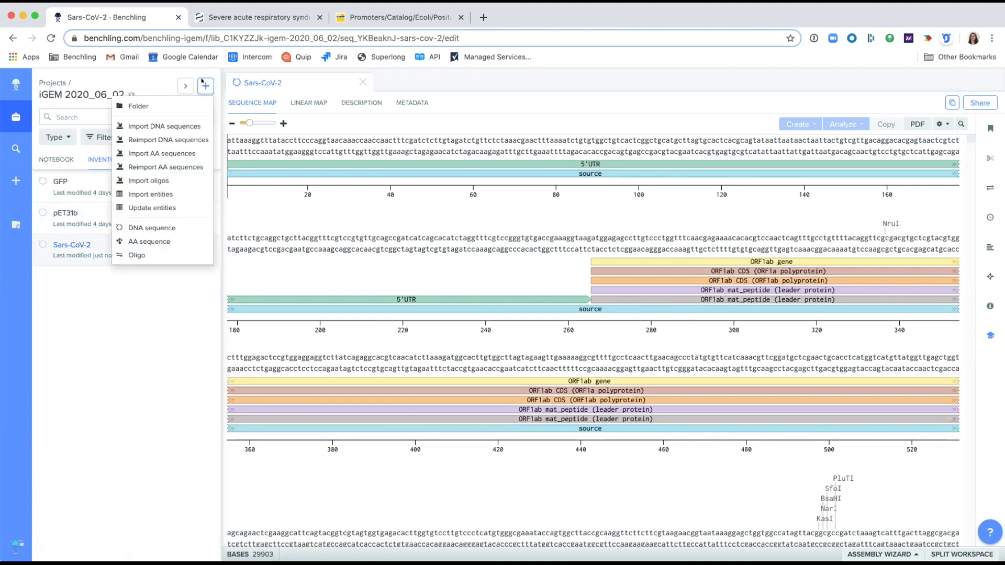
left_click(187, 124)
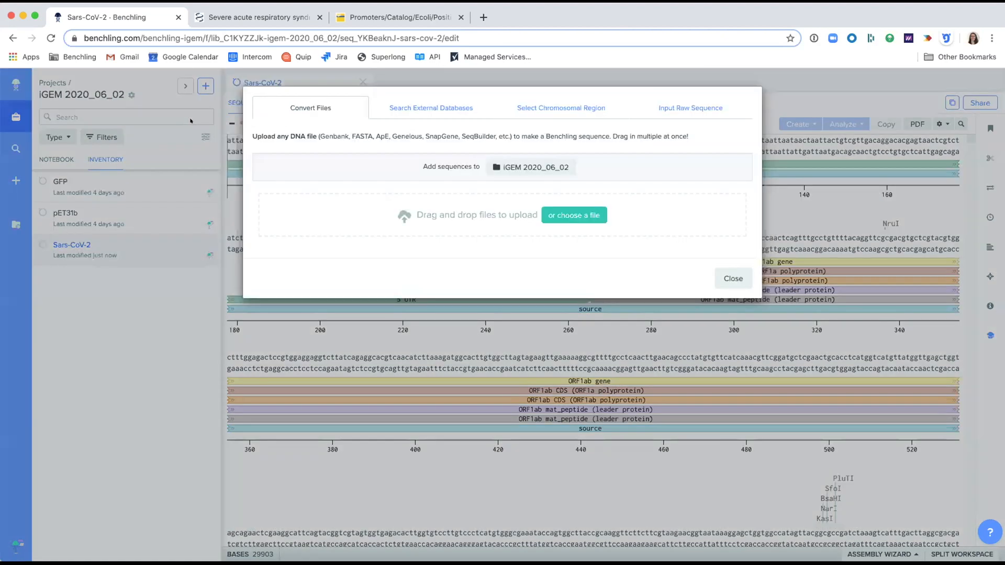
left_click(430, 109)
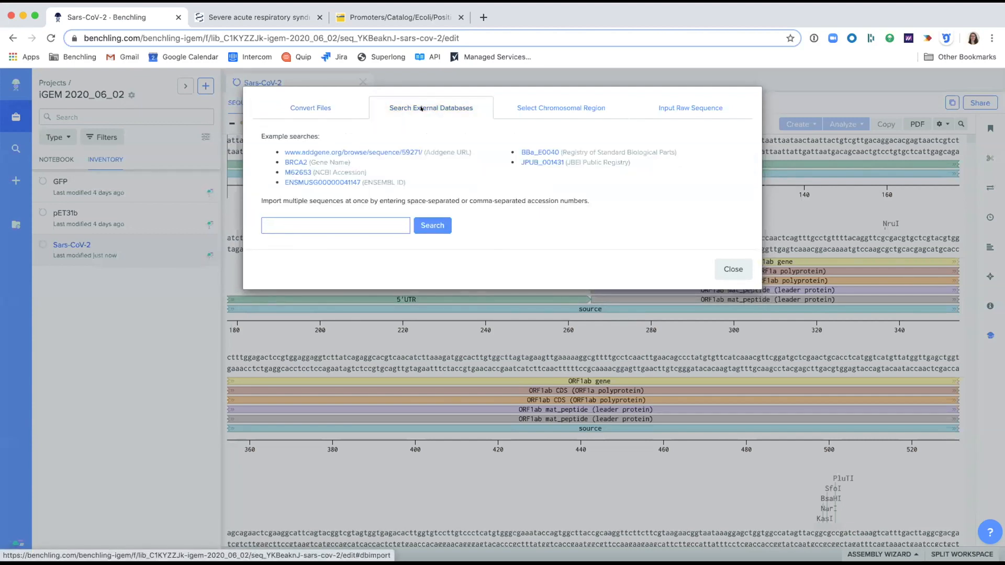
- Copy the part name BBa_I0500 from the iGEM promoter catalog, find it in Benchling's database search and import it into iGEM 2020_06_02
left_click(394, 18)
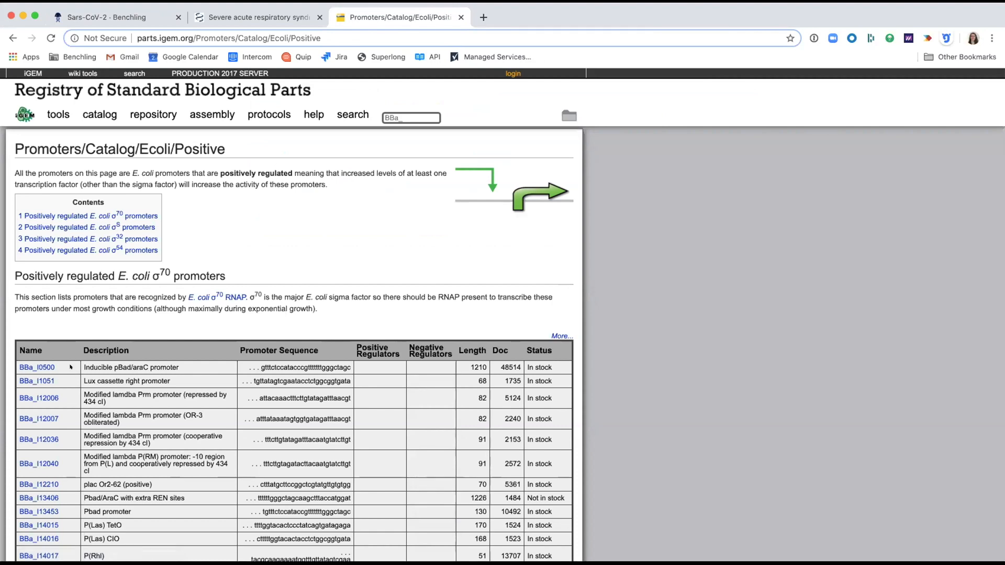
left_click_drag(55, 367, 21, 358)
key("super+c")
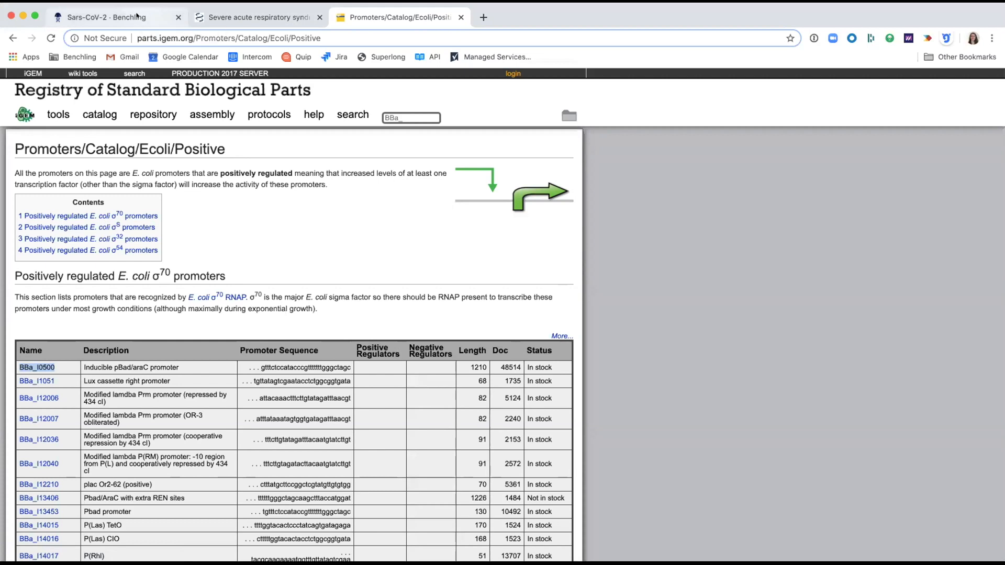
left_click(137, 16)
key("super+v")
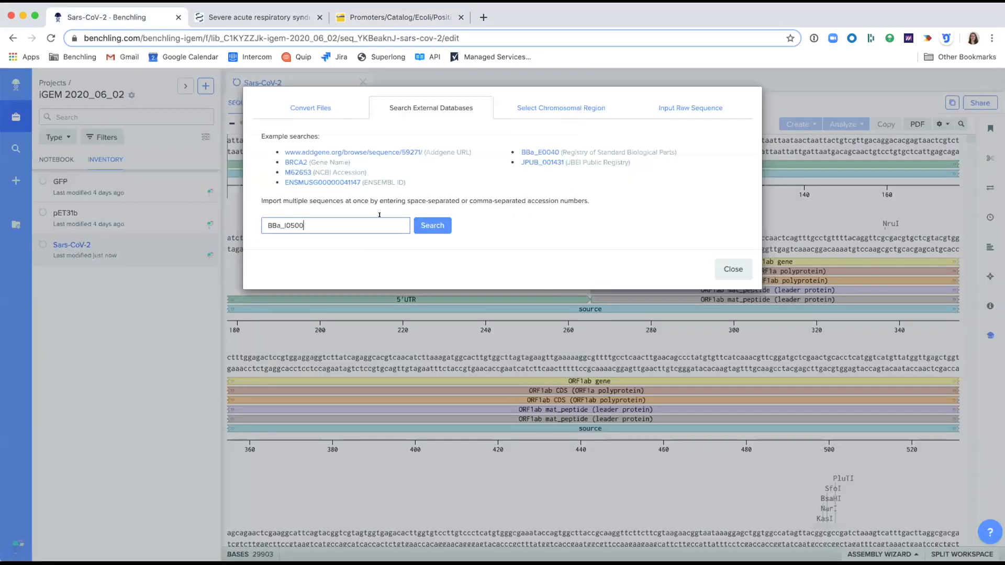
left_click(440, 226)
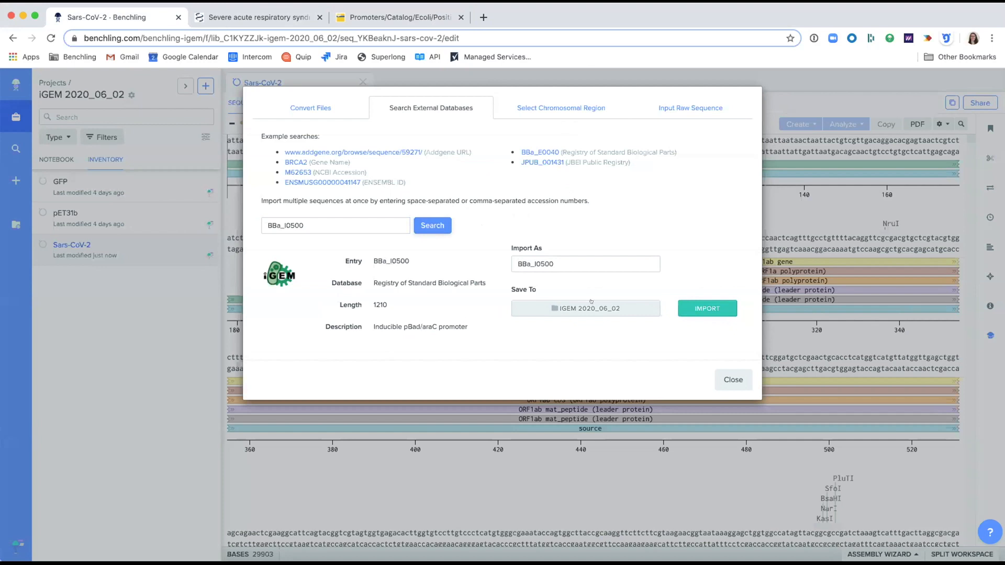
left_click(704, 309)
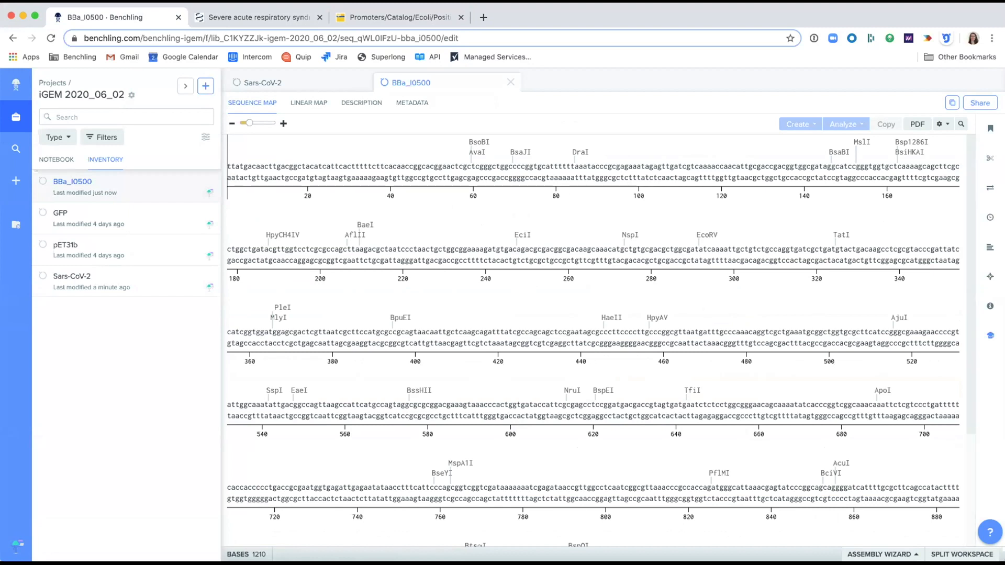
- Split the workspace for the Sars-CoV-2 sequence into two panes and review its metadata and description before returning to the linear map
left_click(268, 83)
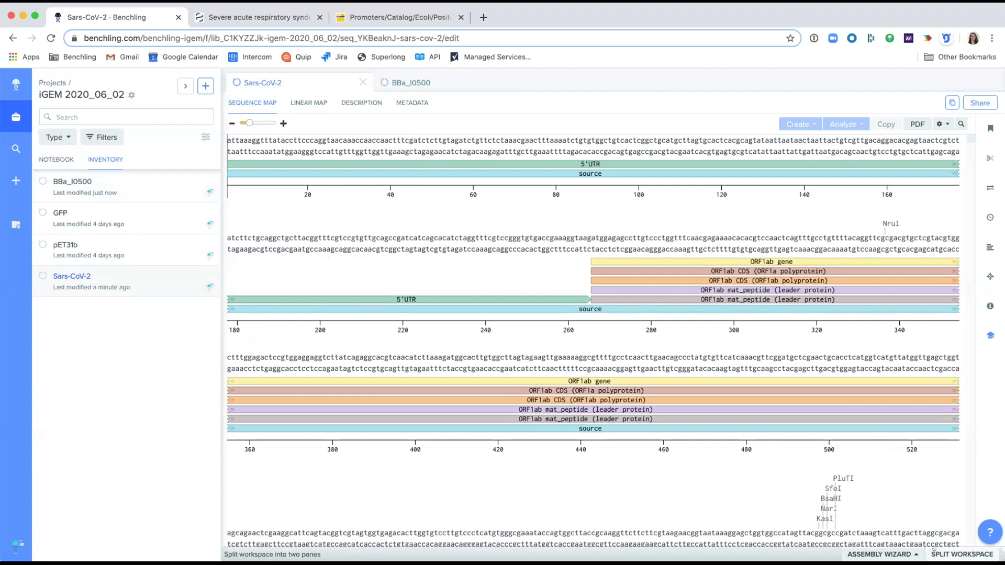
left_click(950, 548)
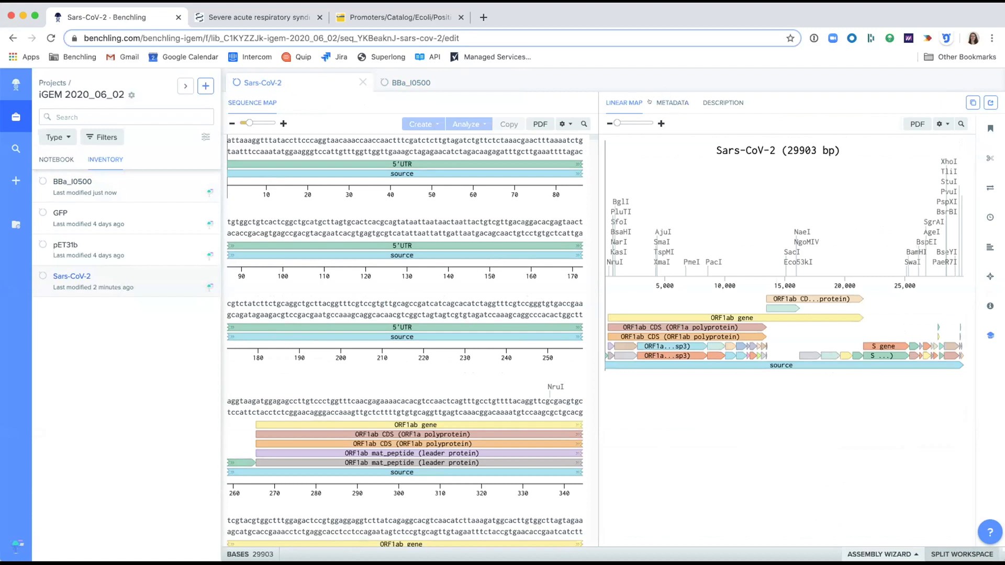
left_click(672, 102)
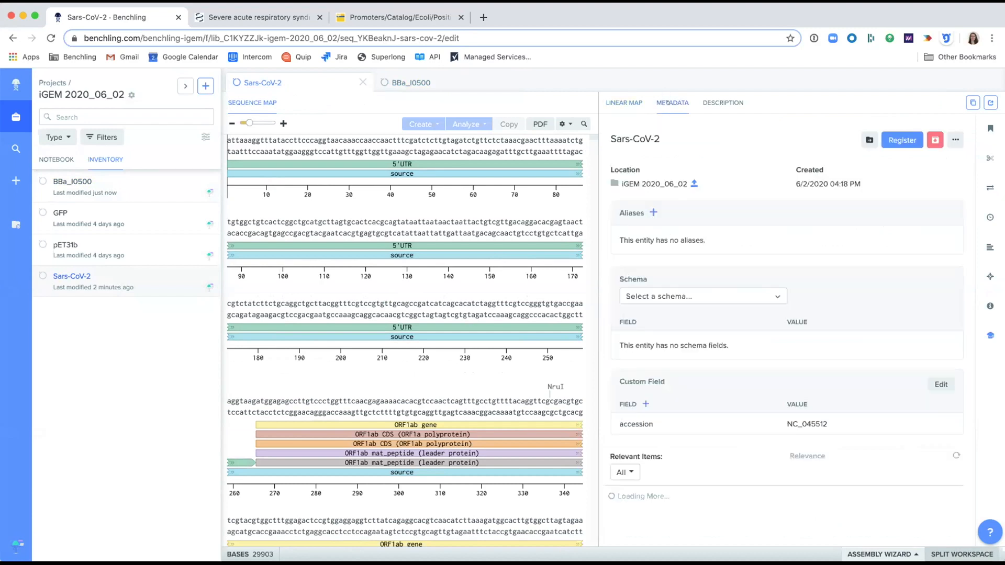
left_click(714, 103)
left_click(619, 101)
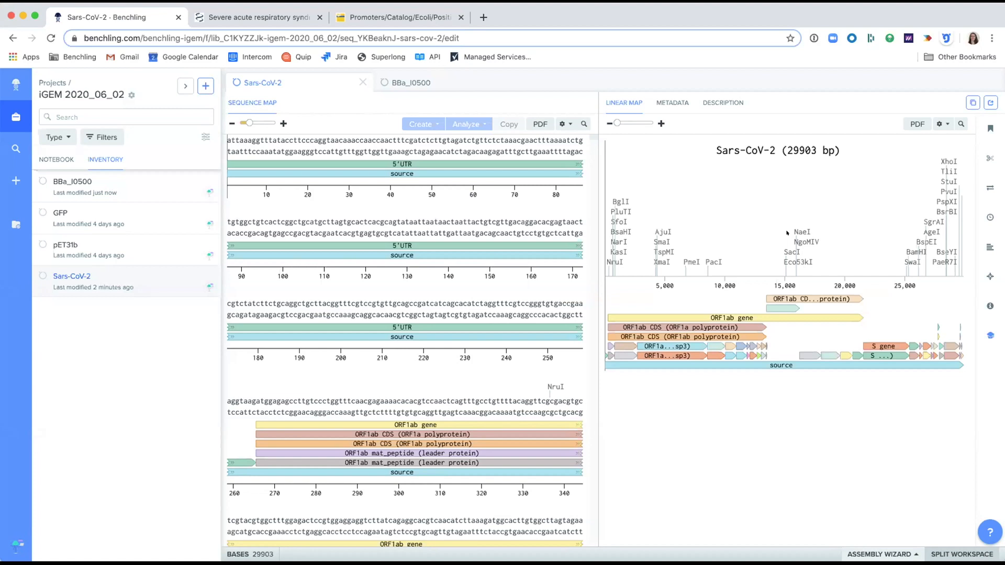
- Add a new line at the end of the Sars-CoV-2 description and mention a colleague's user account on it
left_click(716, 94)
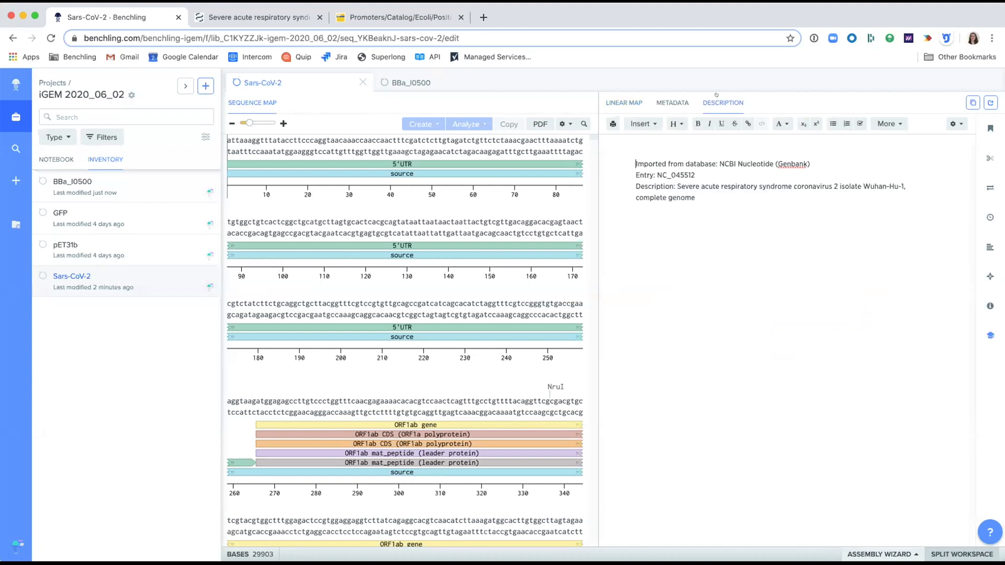
left_click(710, 194)
key("Return")
type("@johnn")
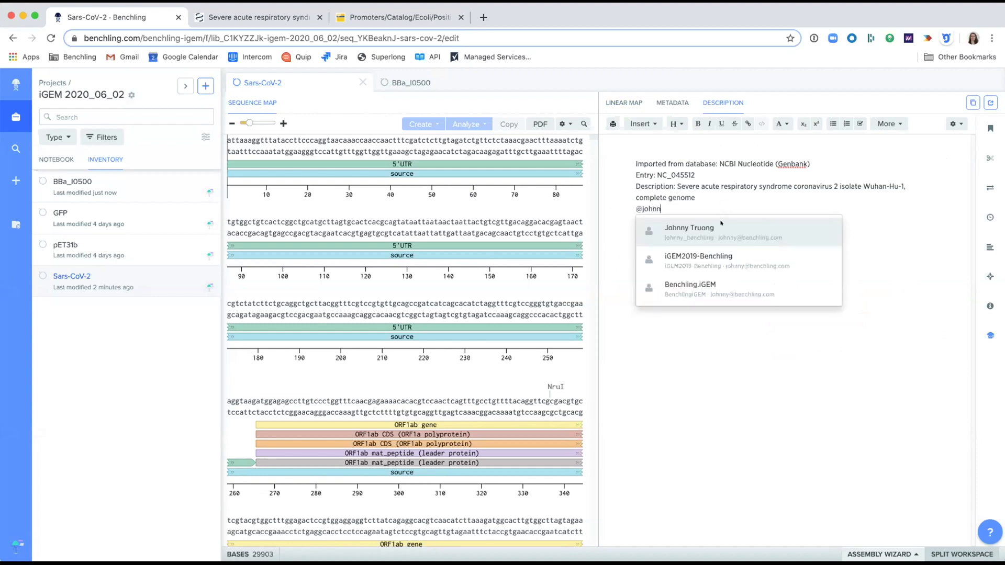
left_click(720, 224)
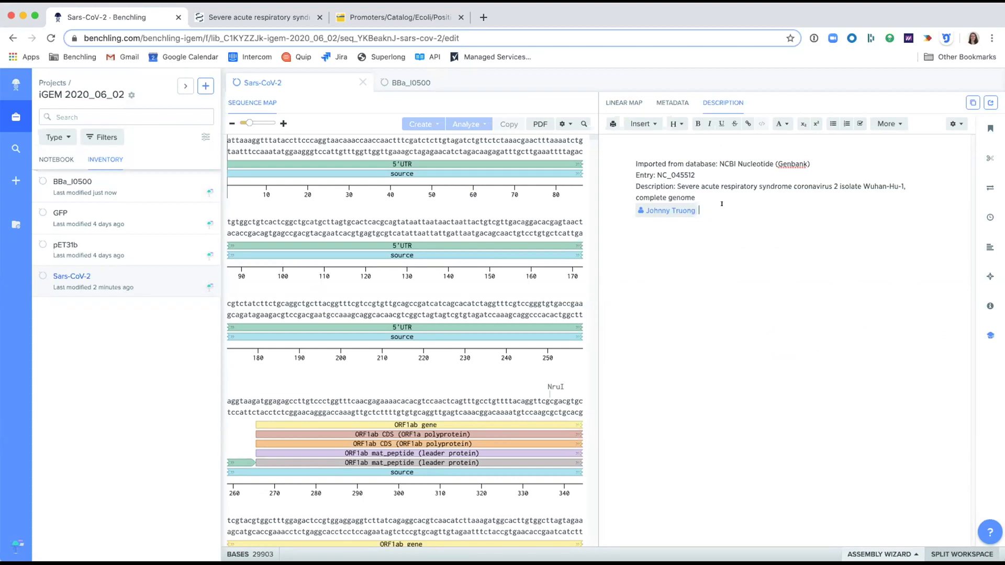
- Look over the Sars-CoV-2 metadata and return the second pane to the linear map
left_click(658, 102)
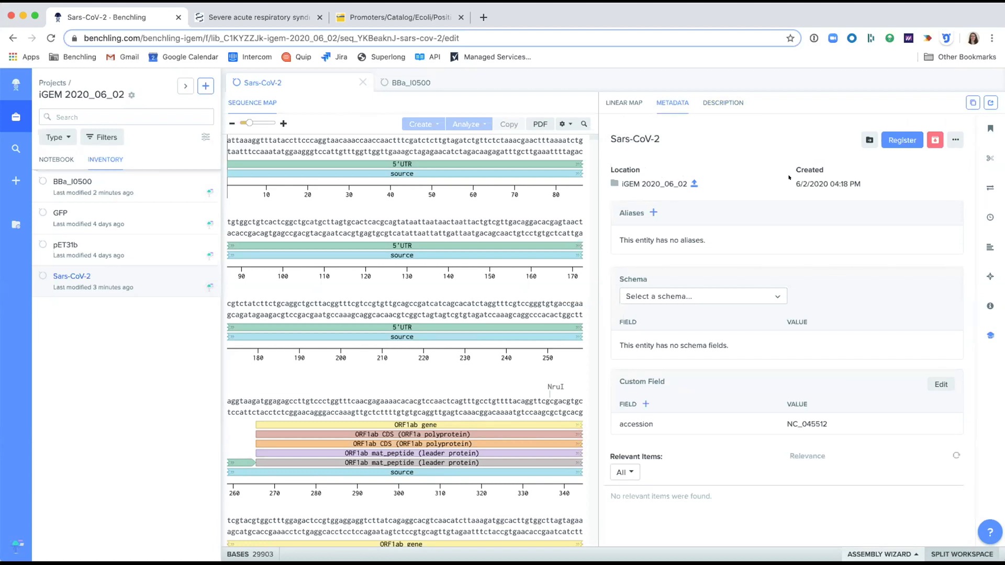
left_click(611, 102)
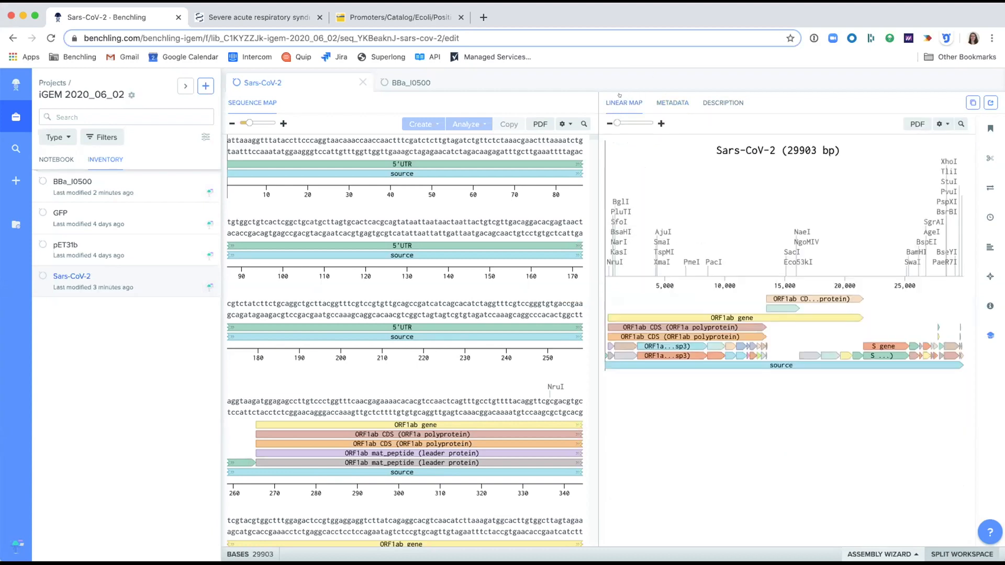
left_click_drag(619, 95, 667, 103)
- Turn off the split workspace and collapse the project inventory list so the Sars-CoV-2 sequence map fills the window
left_click(961, 554)
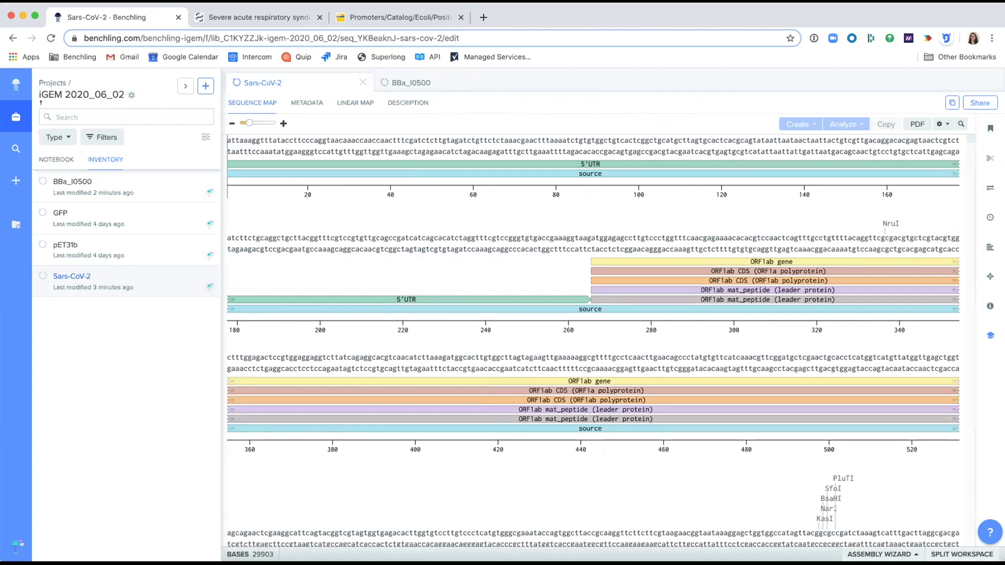
left_click(7, 113)
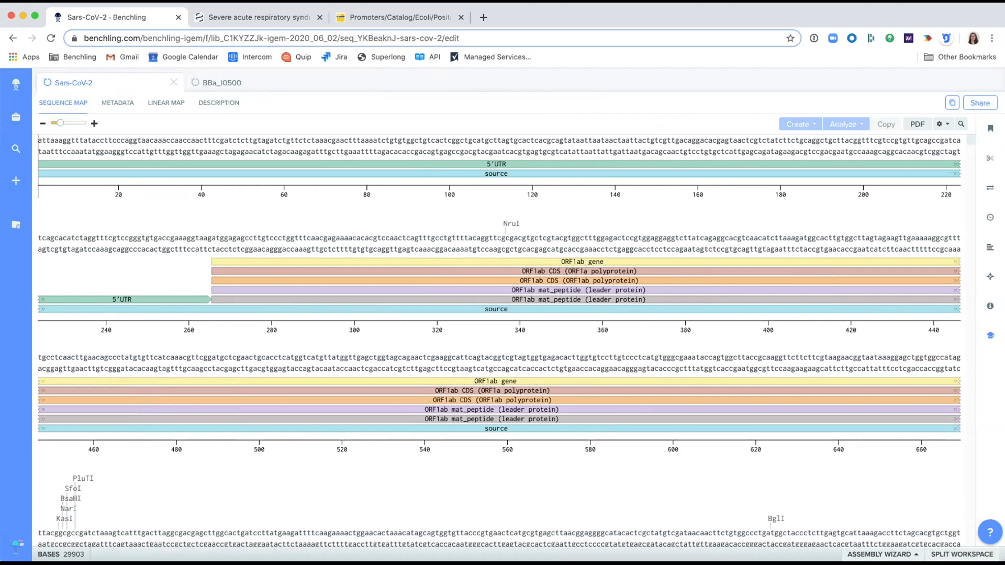
- Place the cursor at several points in the sequence and select stretches of bases, including 32 to 90 and 62 to 91
left_click(354, 139)
left_click(496, 140)
left_click(303, 244)
left_click(194, 240)
left_click_drag(163, 141, 402, 151)
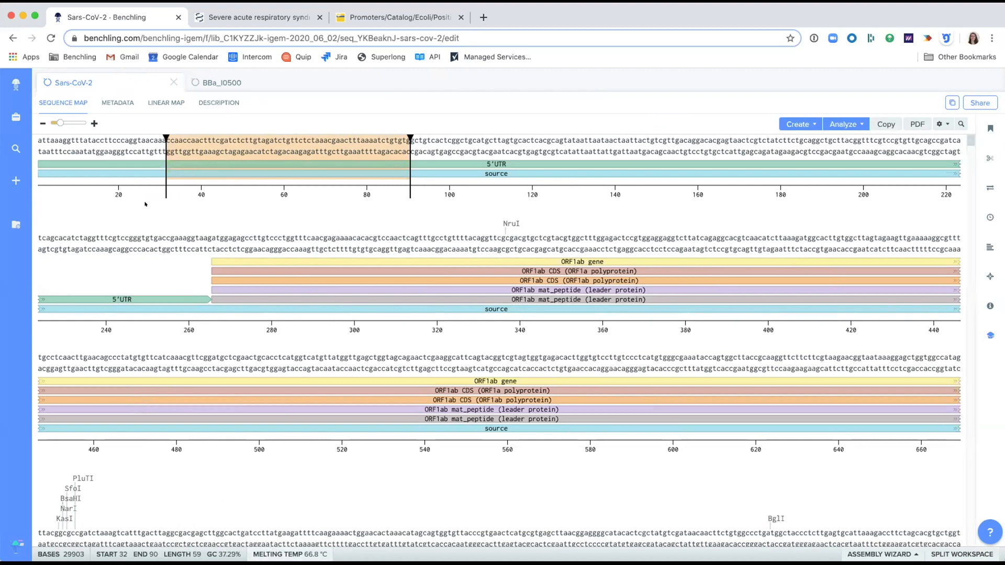
left_click_drag(155, 140, 354, 151)
left_click(332, 139)
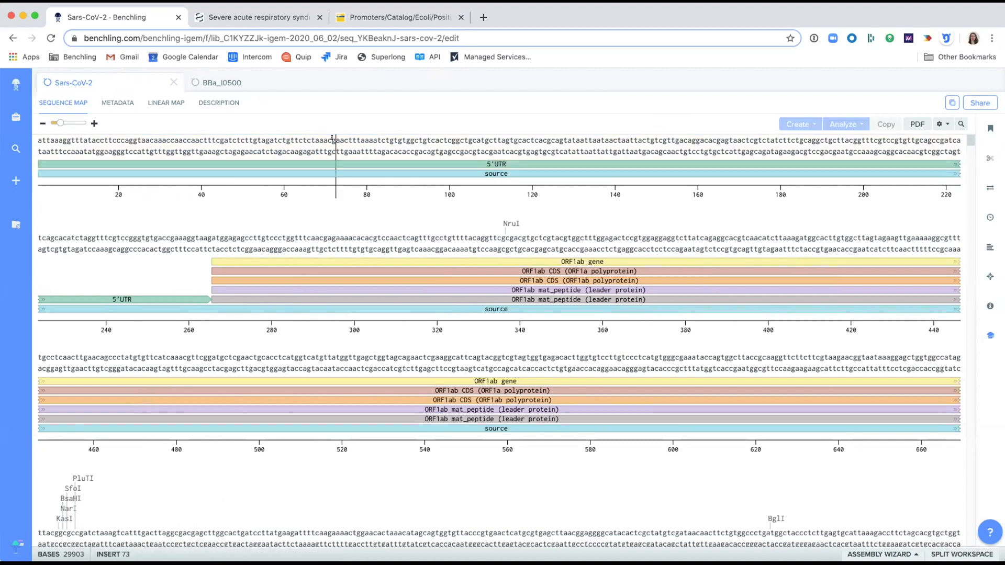
left_click_drag(290, 140, 409, 149)
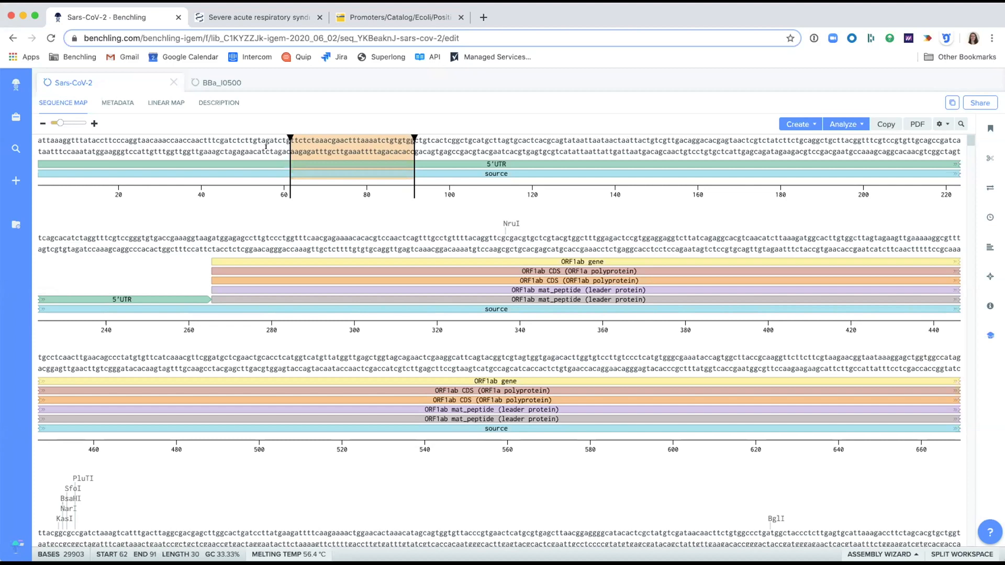
- Insert the bases atatat at position 57 of the Sars-CoV-2 sequence
left_click(266, 147)
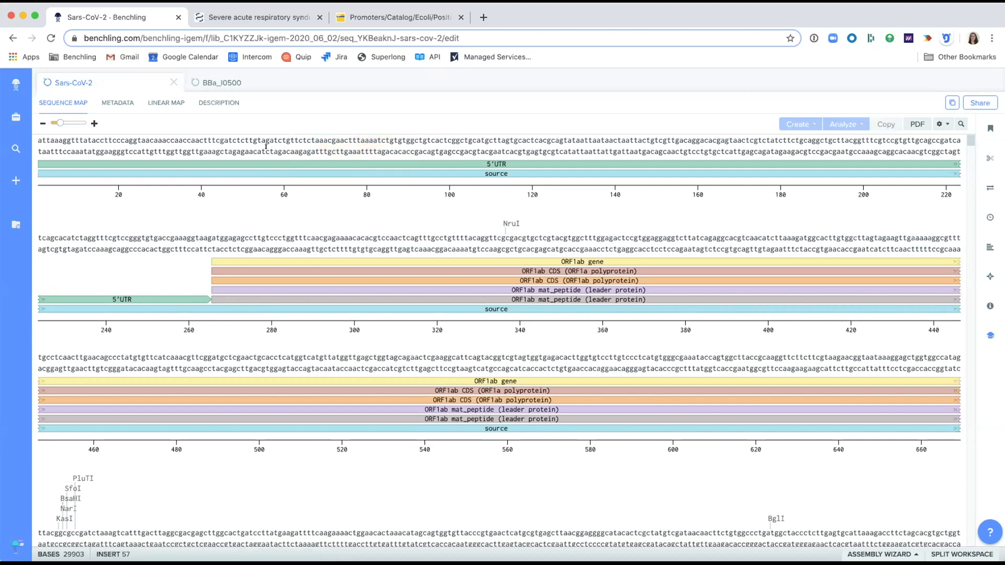
type("atatat")
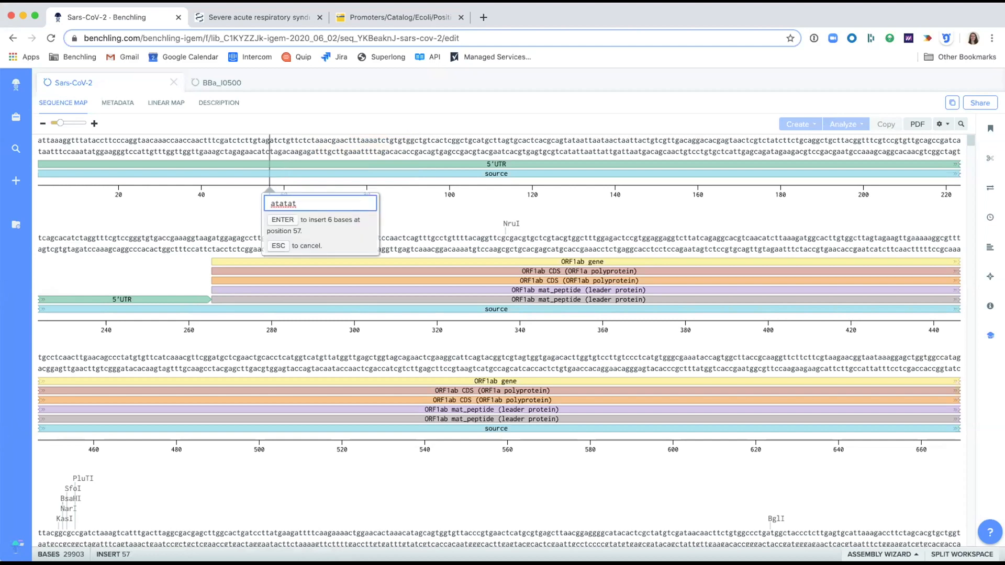
key("Return")
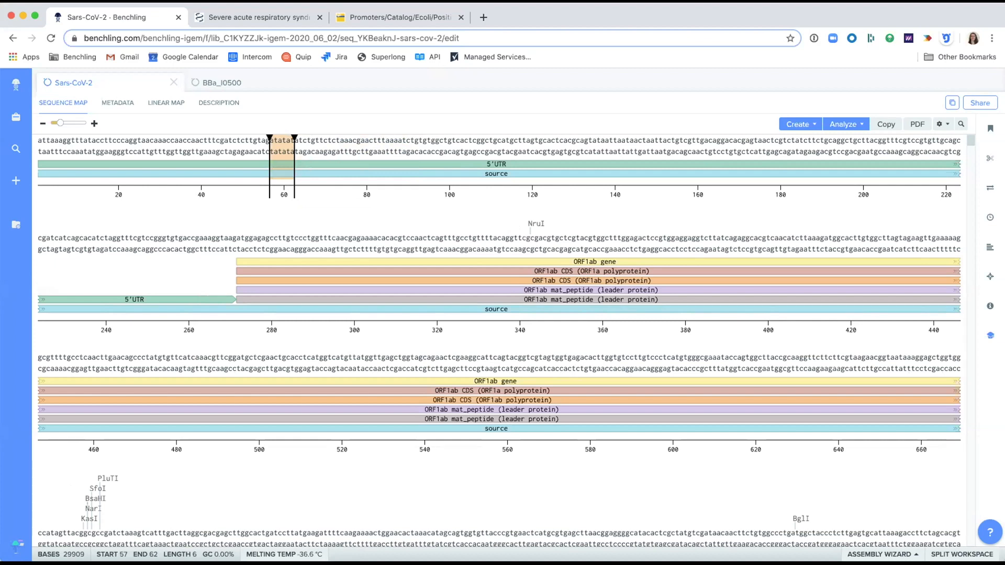
left_click(289, 140)
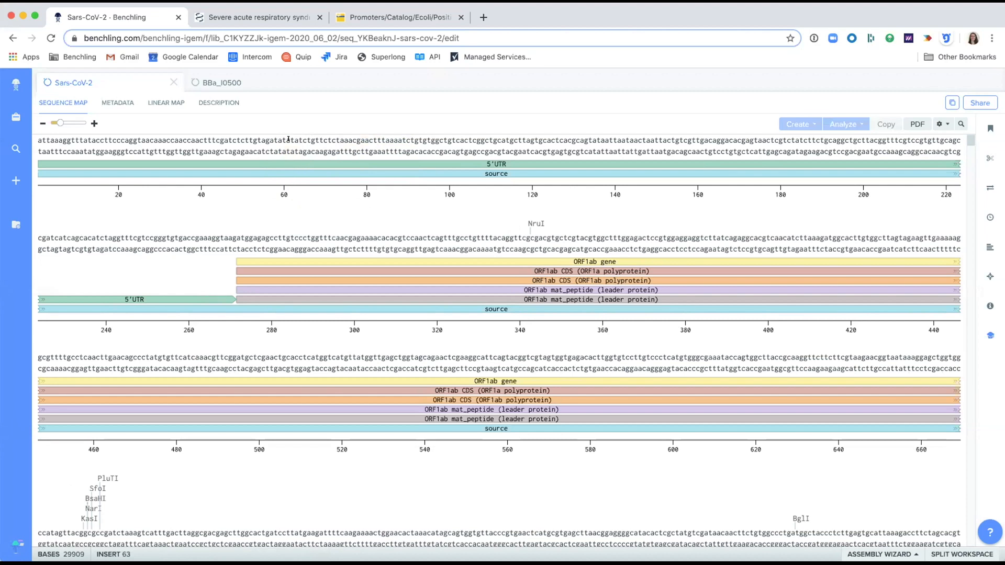
right_click(288, 139)
left_click(305, 155)
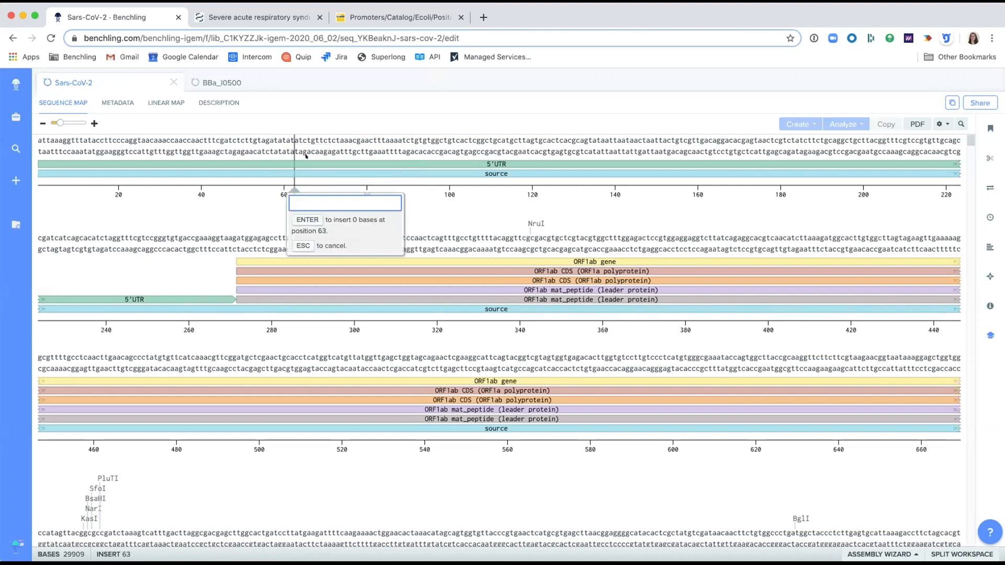
key("Escape")
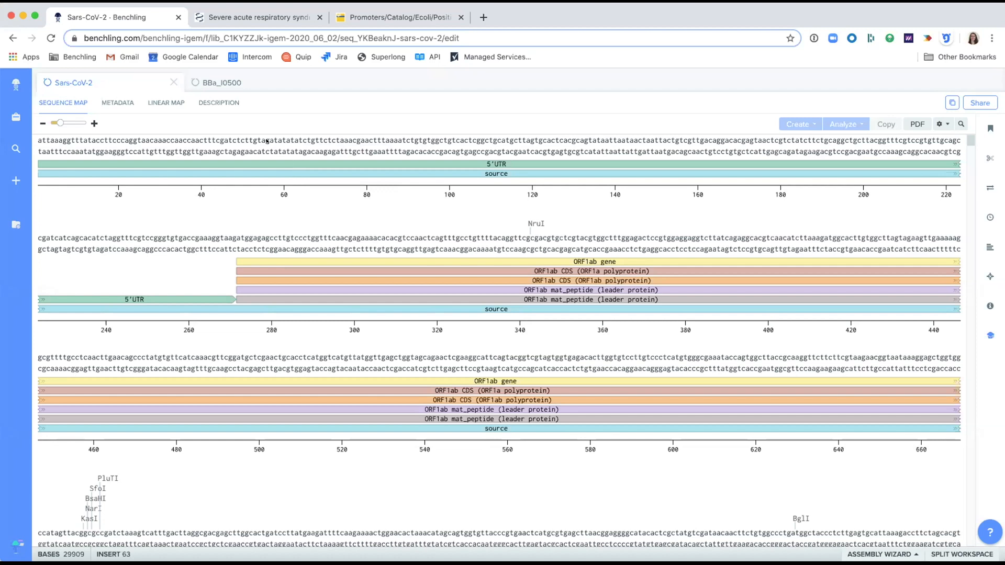
- Delete bases 58 to 63 from the Sars-CoV-2 sequence
left_click_drag(273, 140, 299, 140)
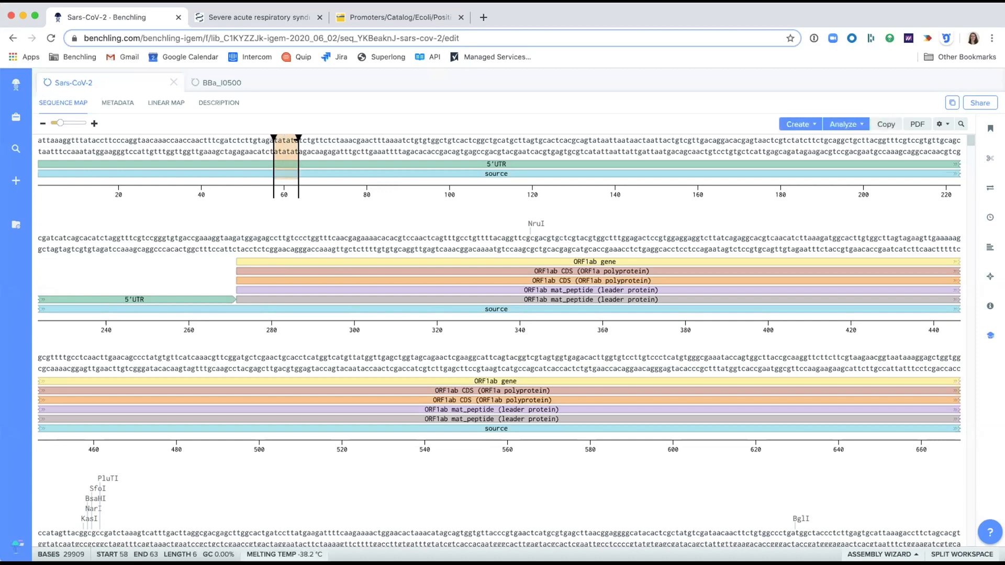
key("BackSpace")
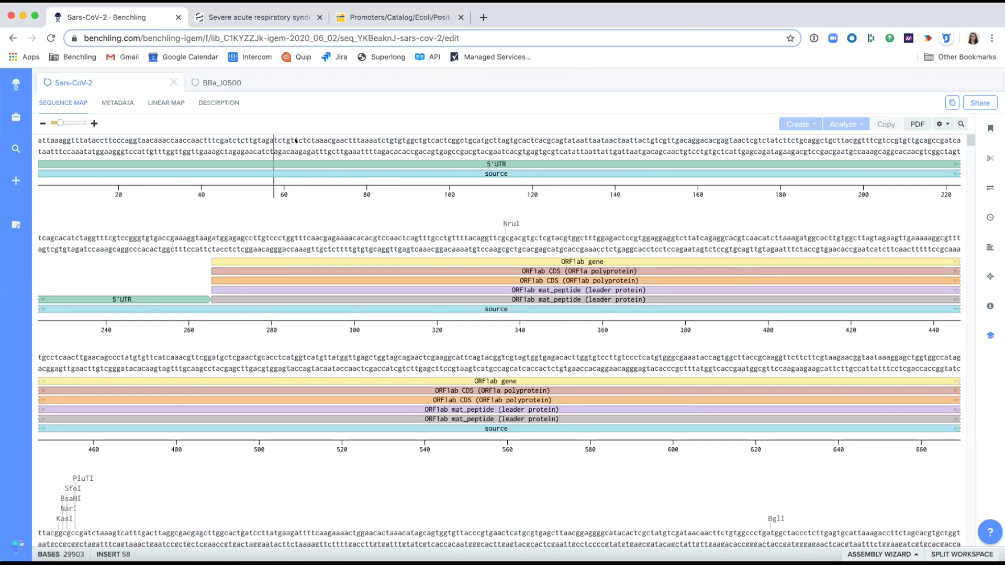
- Review the actions available for bases 58 to 71, clear the selection and undo the last sequence edit
left_click_drag(268, 141, 326, 139)
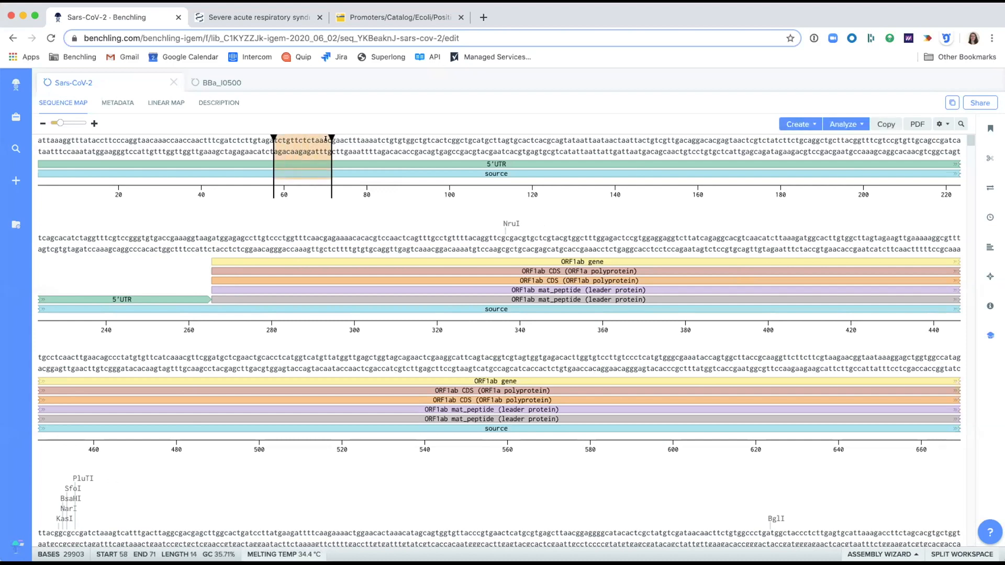
right_click(307, 149)
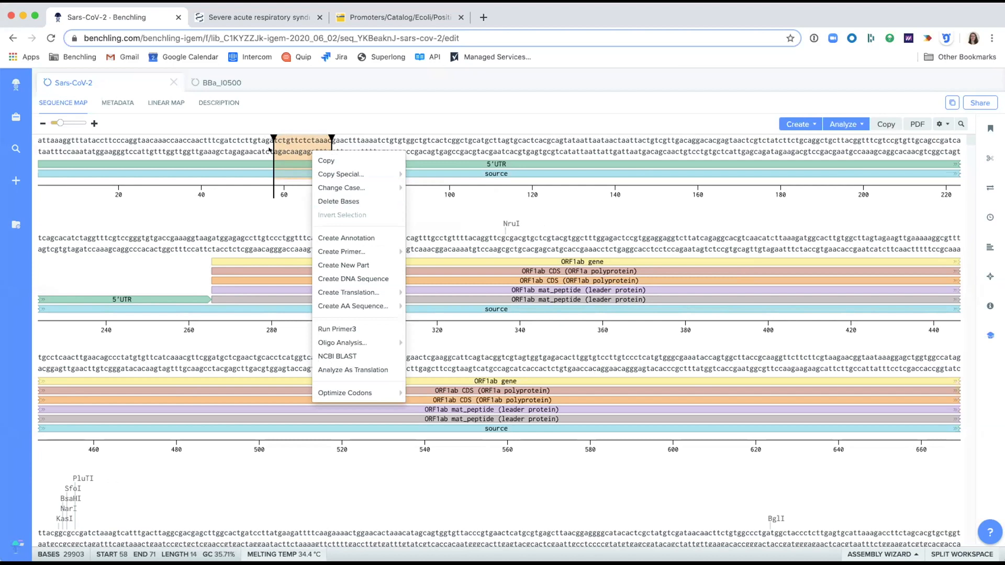
key("Escape")
left_click(269, 149)
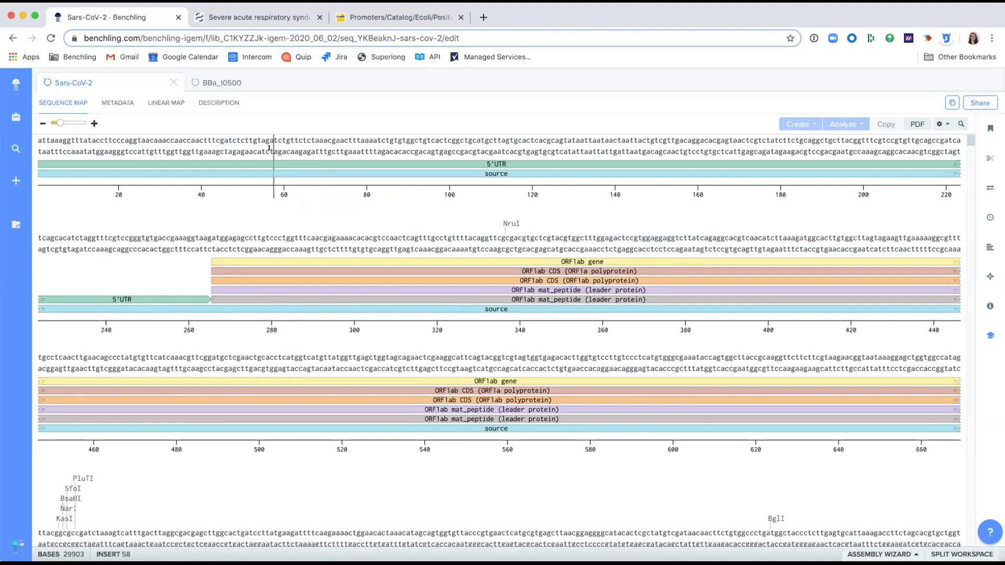
key("super+z")
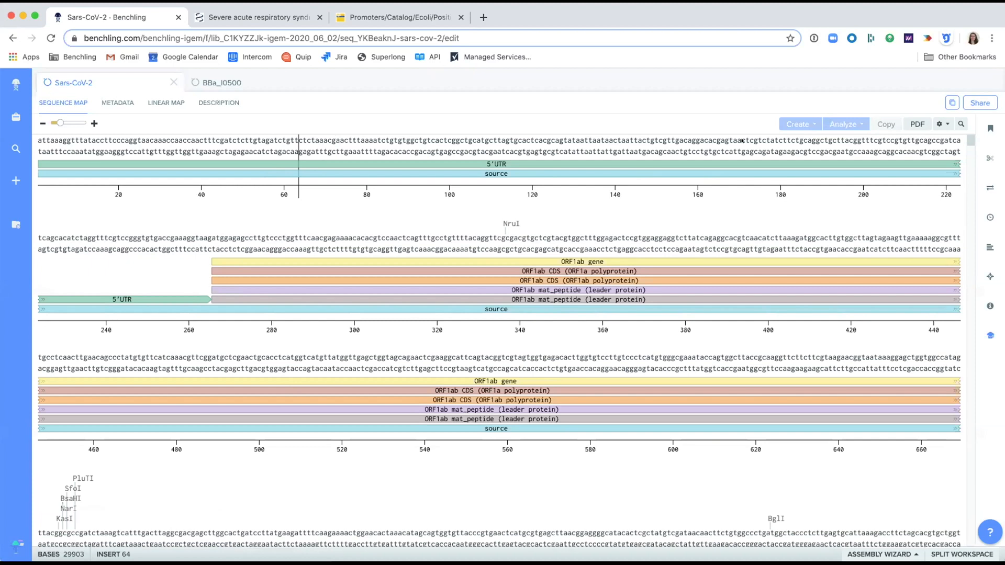
- Toggle annotations off and back on in the sequence map's display settings, and turn on the display of ORFs
left_click(932, 123)
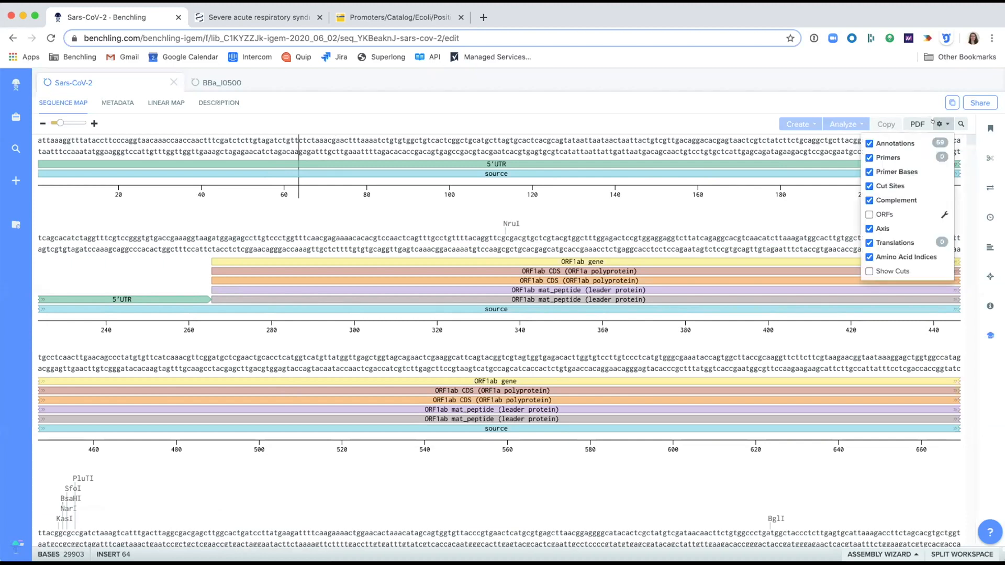
left_click(913, 140)
left_click(913, 141)
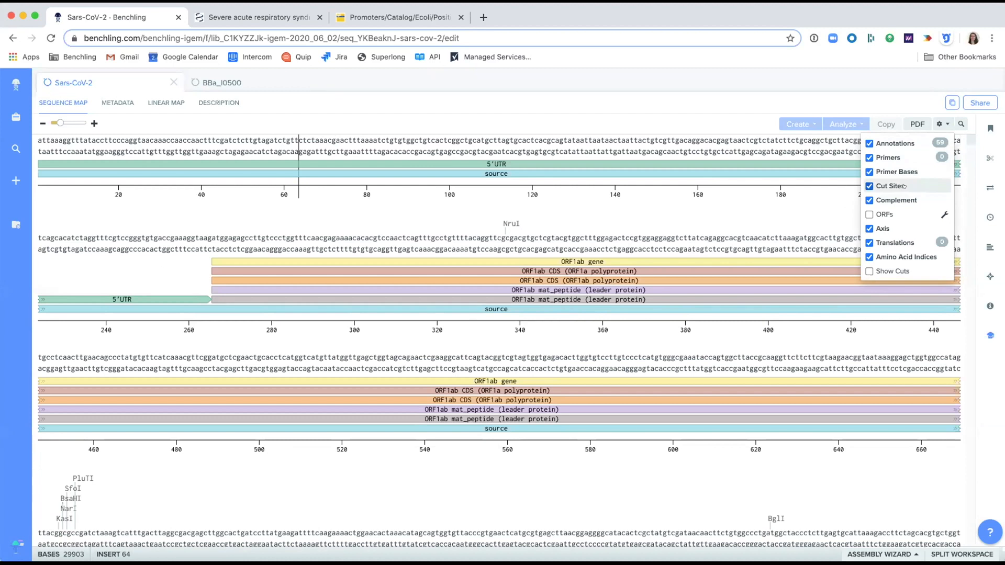
left_click(894, 214)
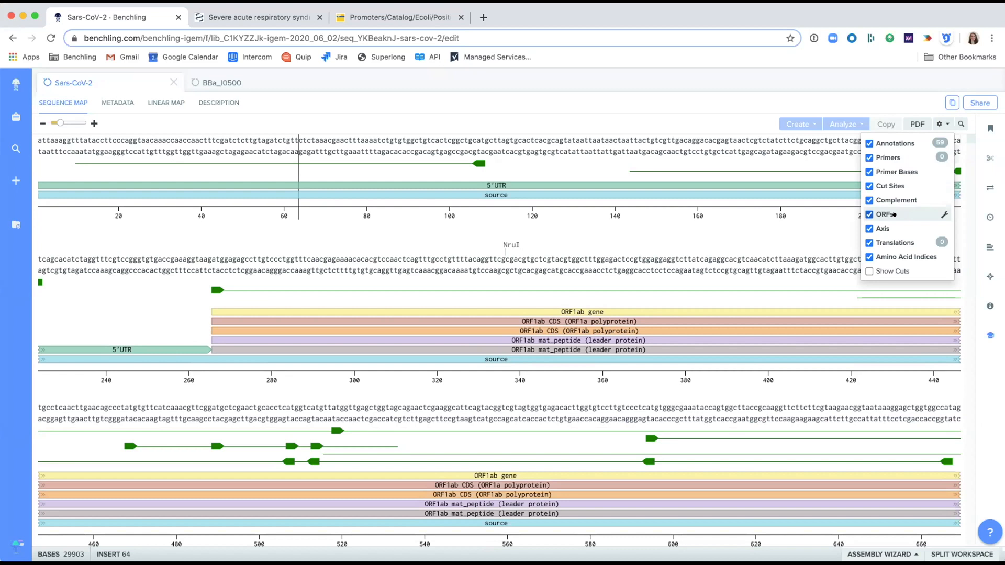
left_click(934, 124)
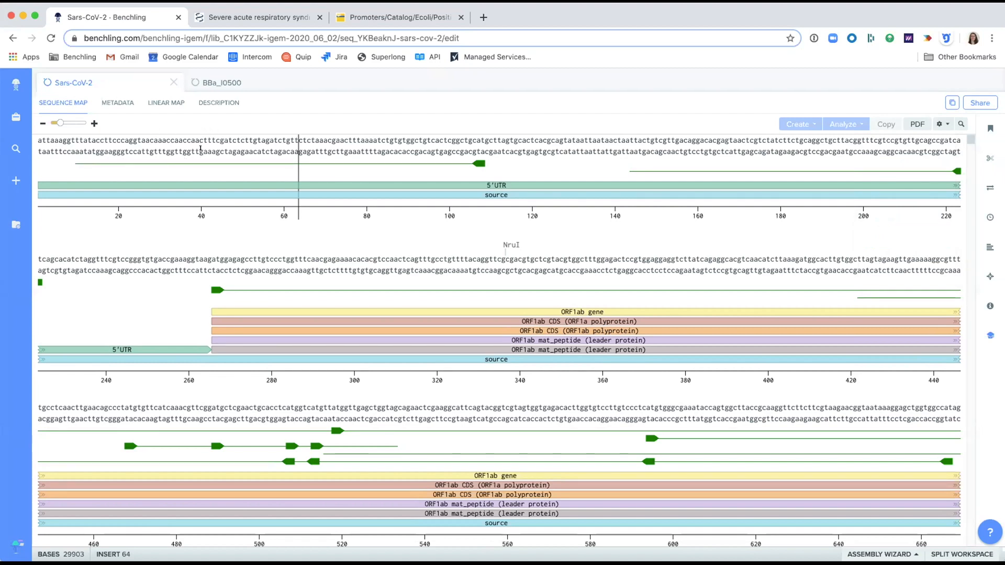
- Create a forward translation of bases 41 to 73 in the 5'UTR
left_click_drag(200, 140, 335, 140)
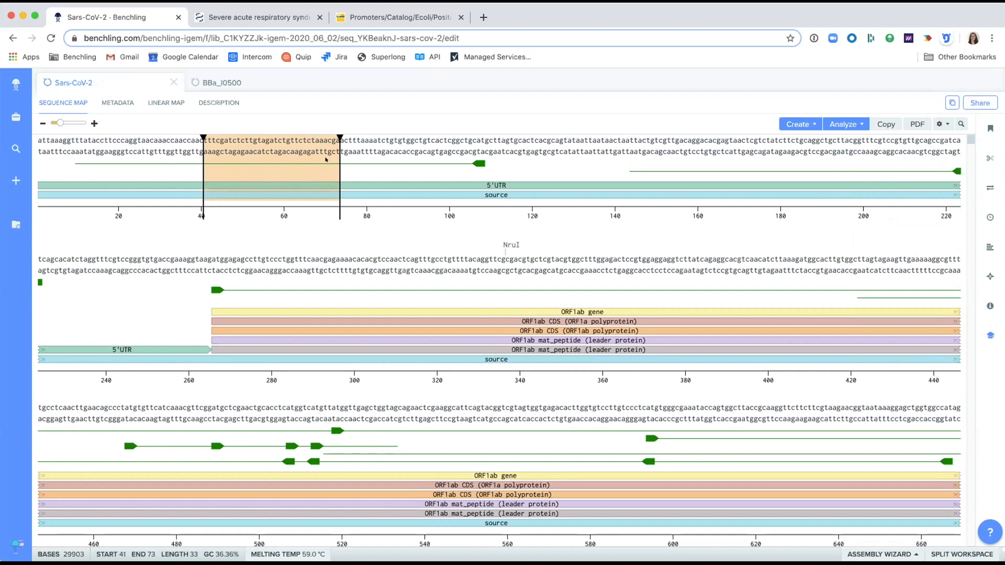
right_click(269, 151)
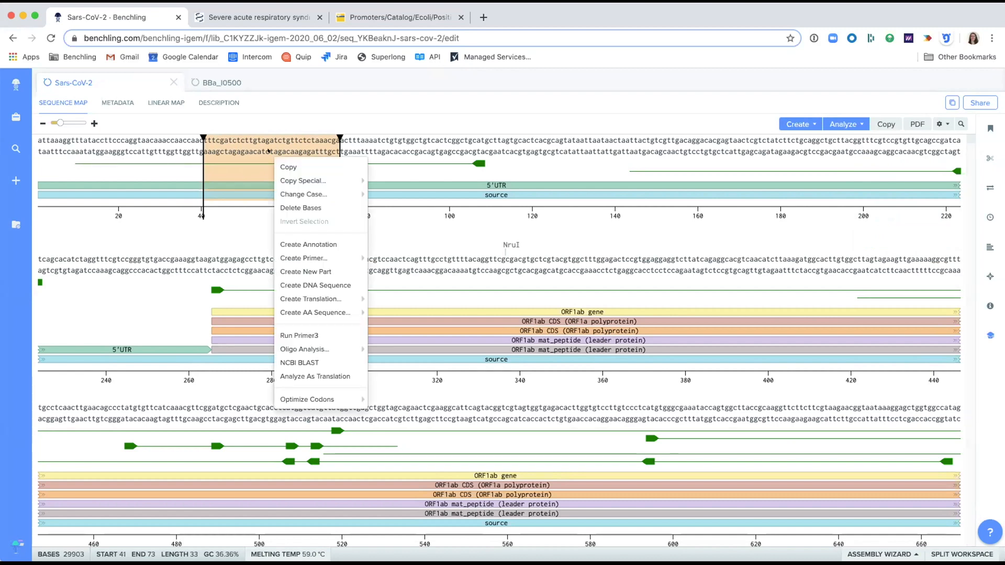
mouse_move(297, 299)
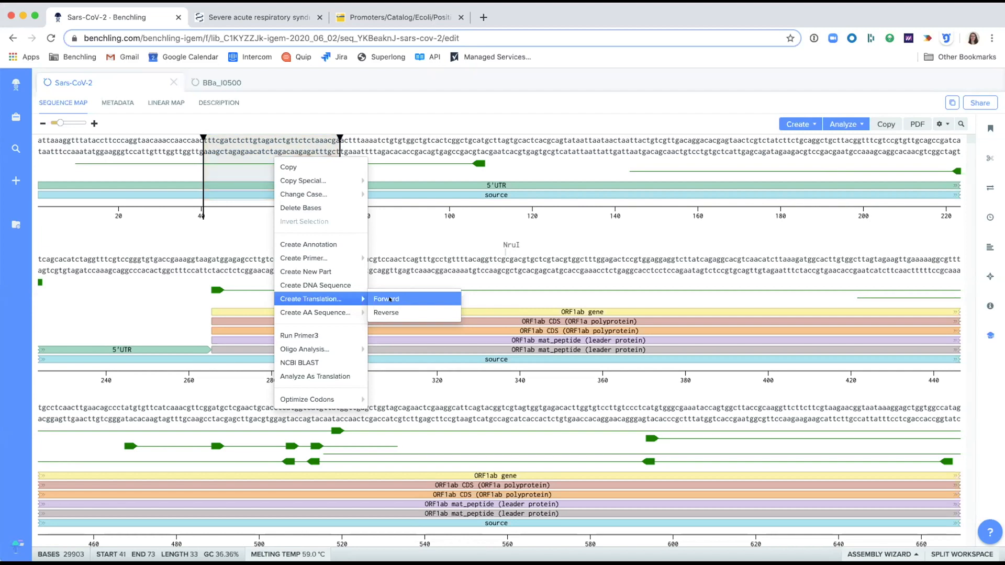
left_click(390, 299)
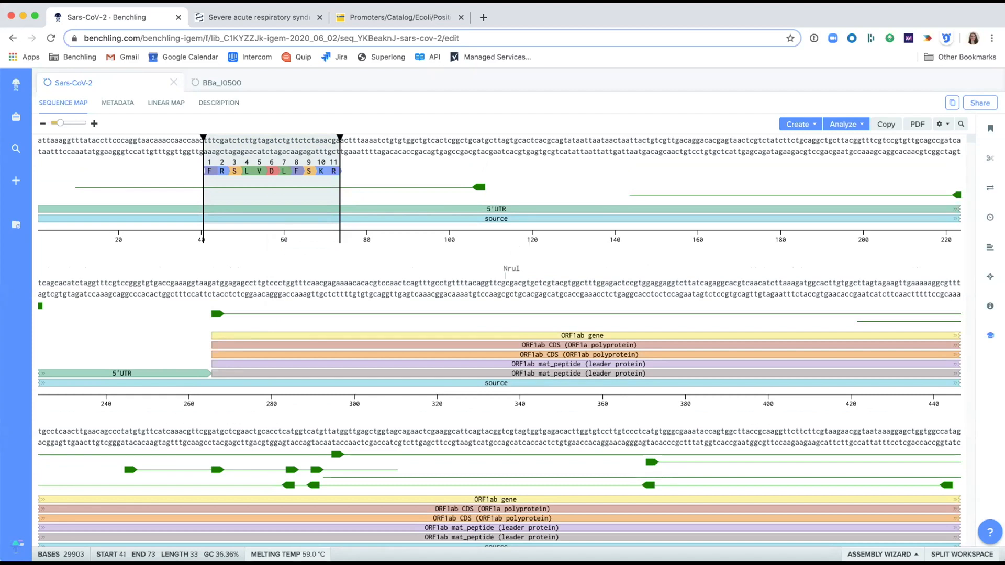
- Open the list of annotations for the Sars-CoV-2 sequence and browse its names, locations and lengths
left_click(979, 123)
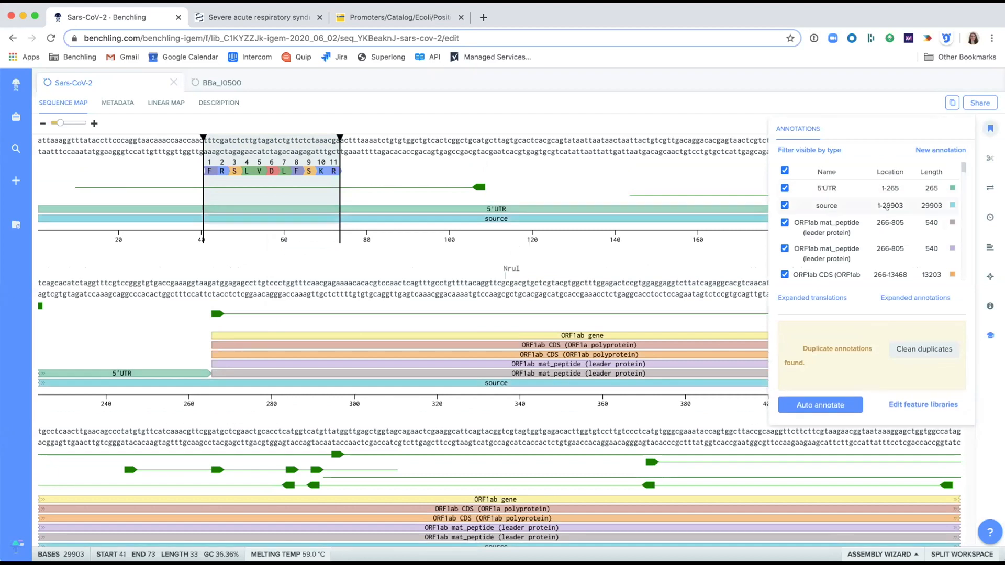
scroll(886, 207, "down", 5)
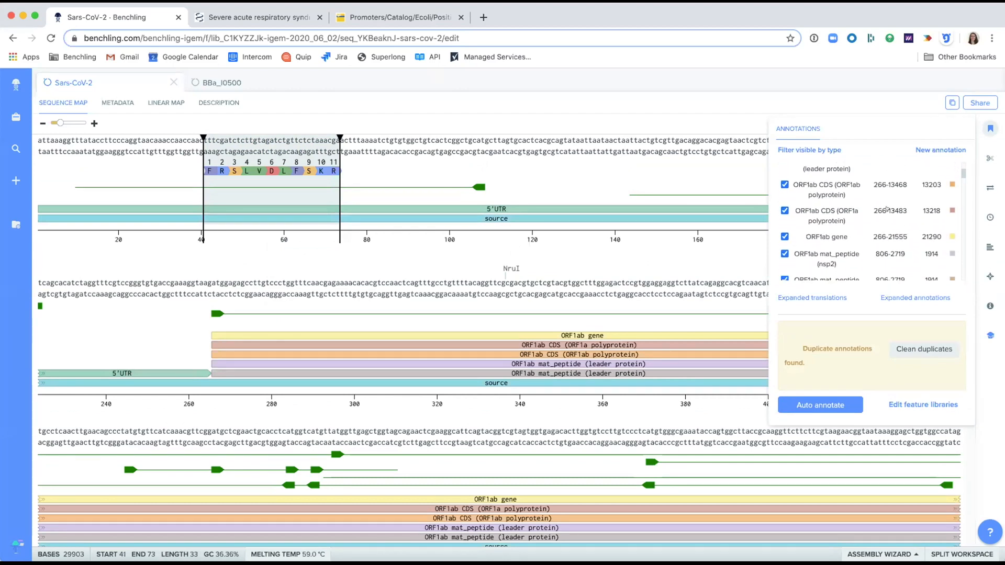
scroll(886, 209, "up", 5)
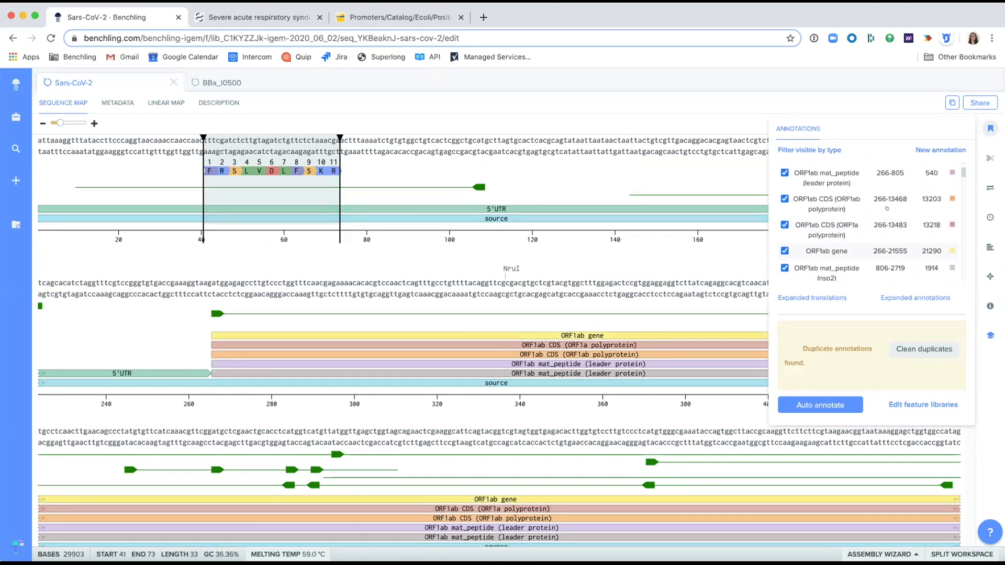
scroll(886, 210, "up", 1)
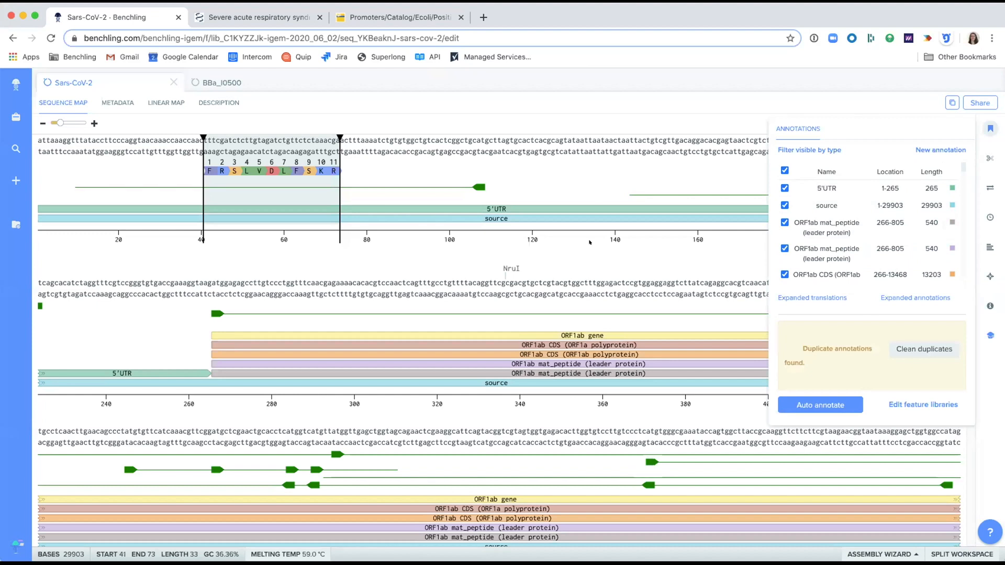
- Create a forward-strand annotation named "New Annotation" on bases 79 to 123 and clear the selection
left_click_drag(360, 151, 546, 151)
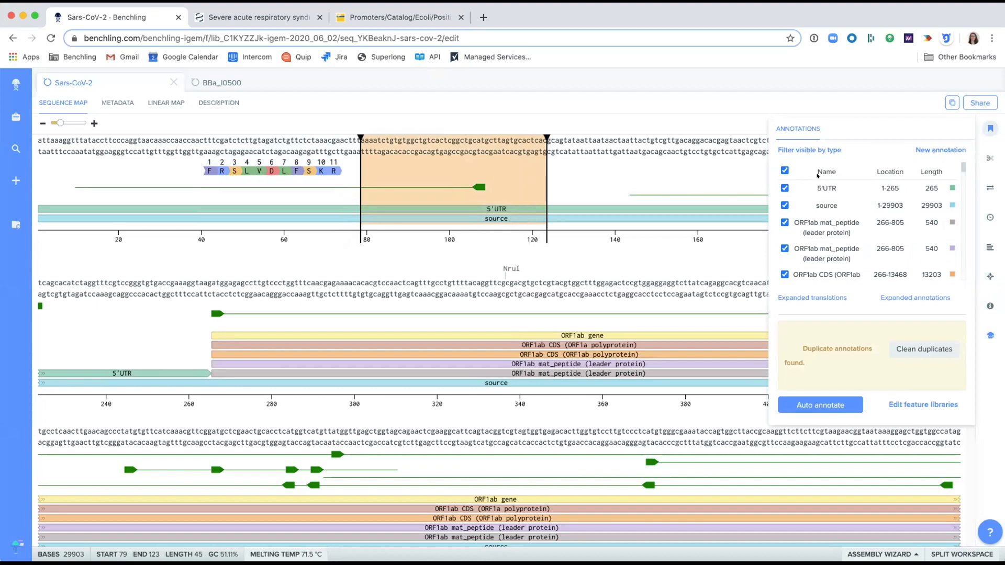
left_click(923, 150)
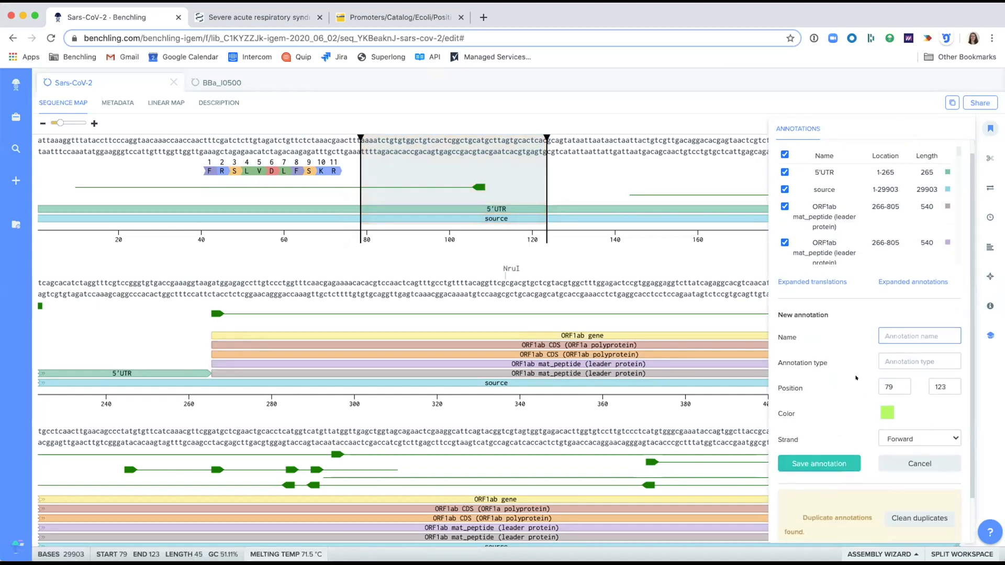
scroll(856, 377, "down", 1)
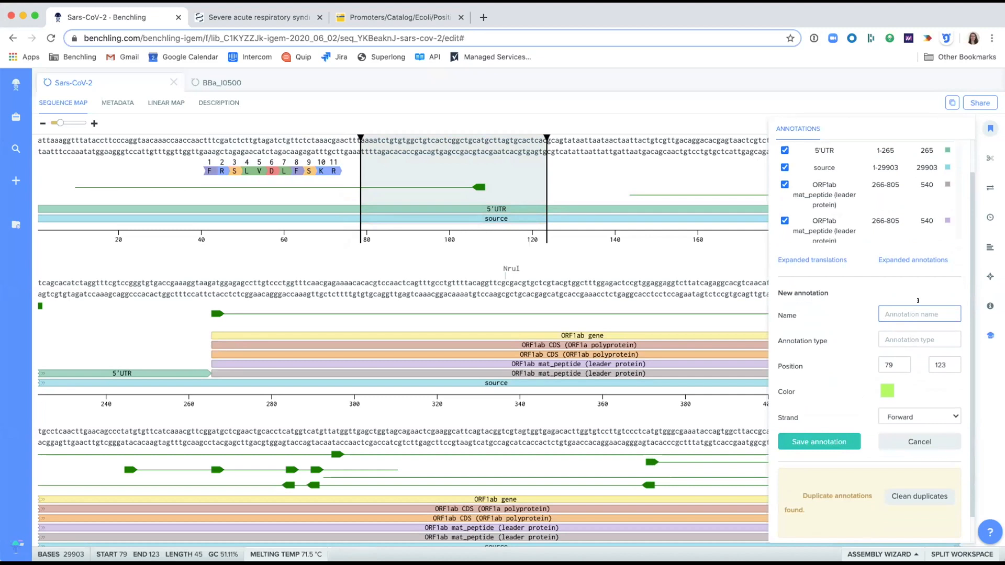
type("New Annotation")
left_click(830, 442)
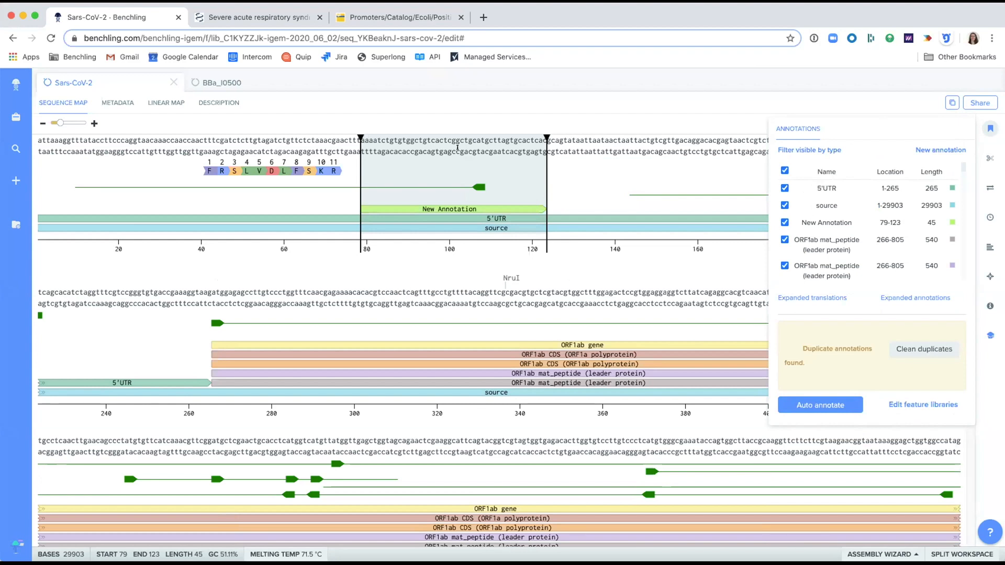
left_click(989, 125)
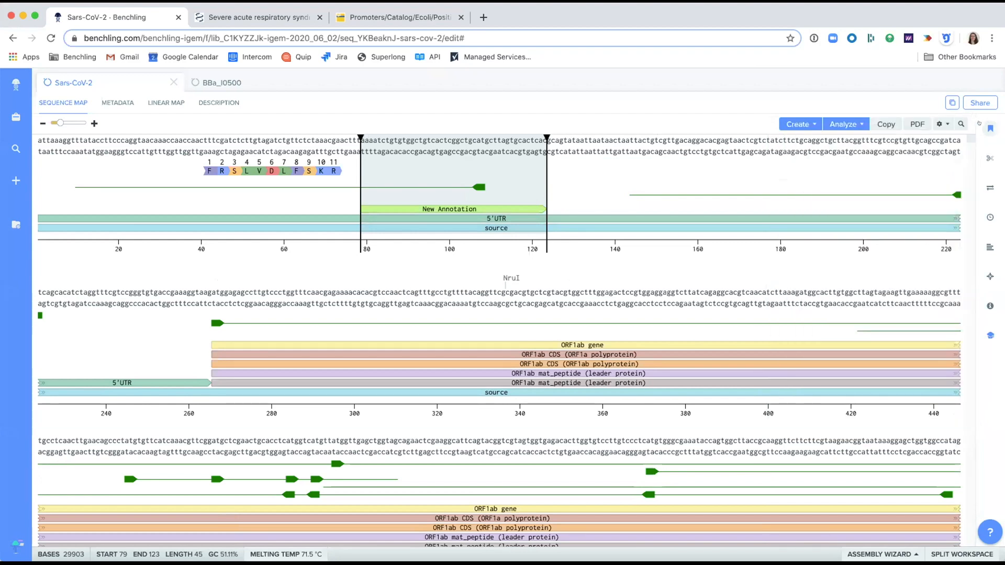
left_click(193, 139)
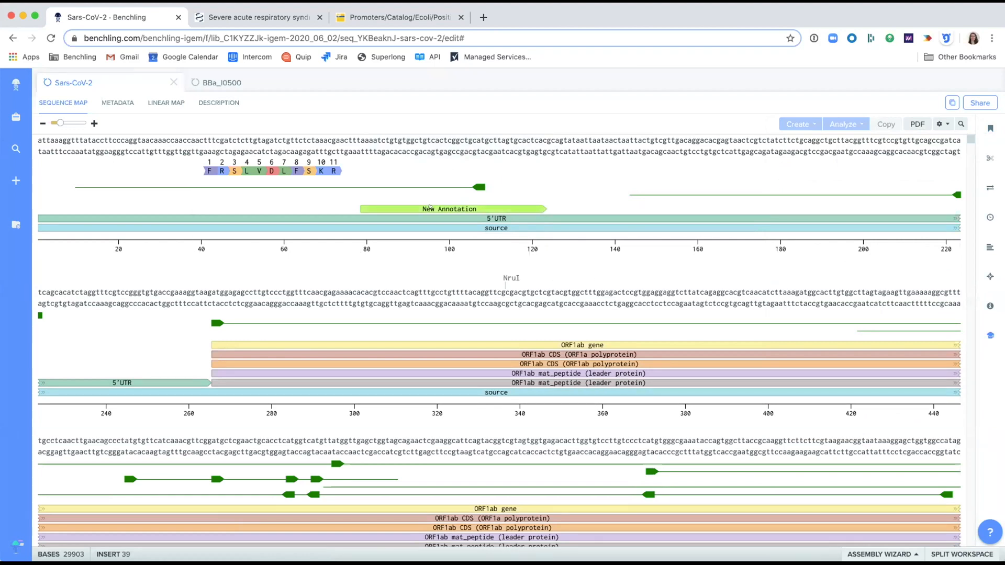
- Examine the bases spanned by New Annotation and by the purple ORF1ab mat_peptide (leader protein) annotation
left_click(413, 208)
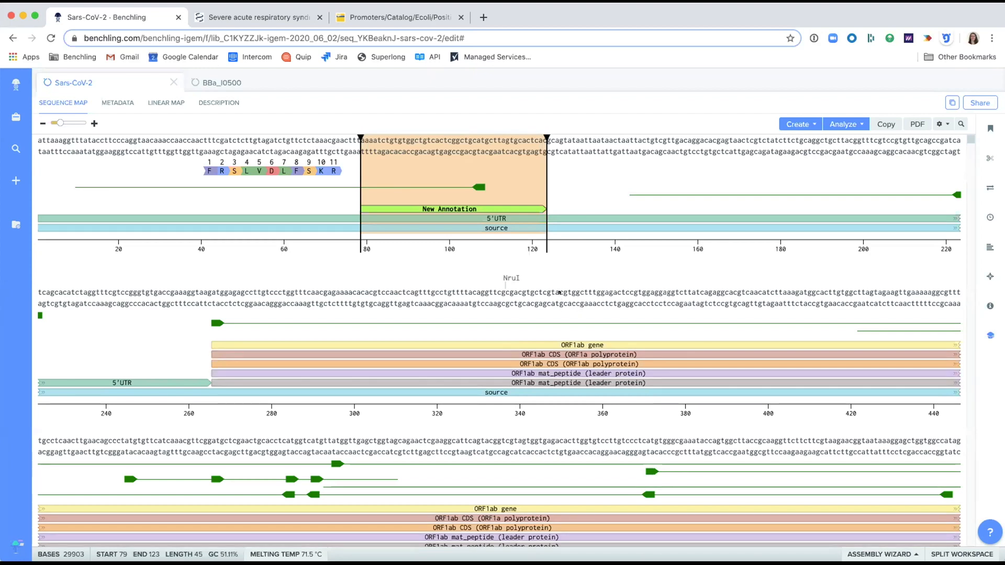
left_click(541, 291)
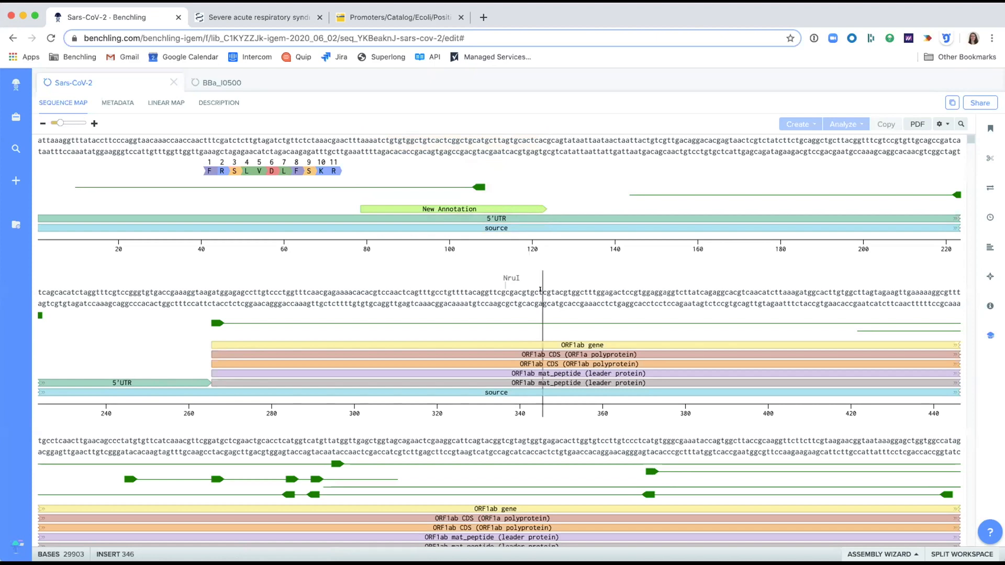
scroll(541, 290, "down", 1)
scroll(541, 290, "down", 2)
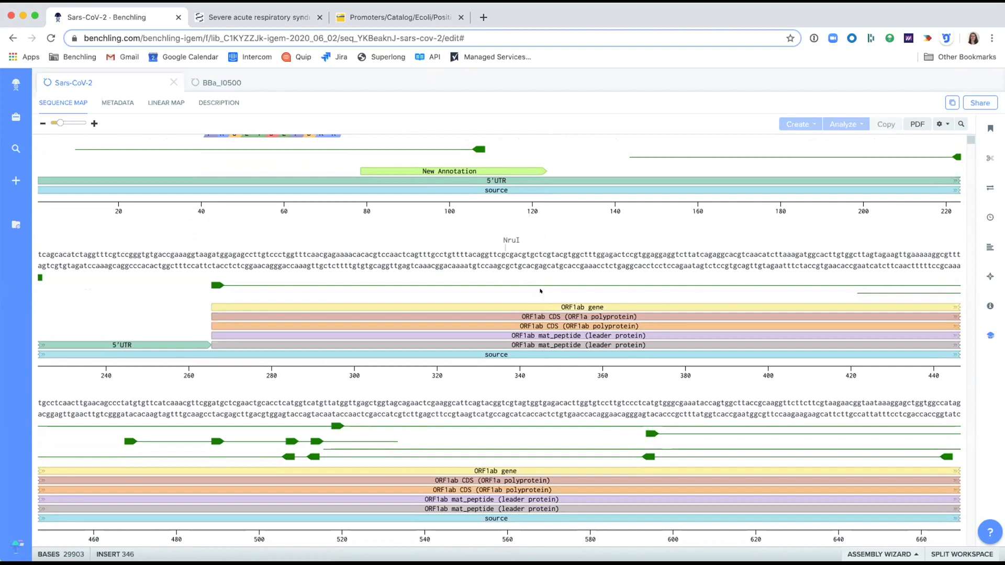
left_click(517, 335)
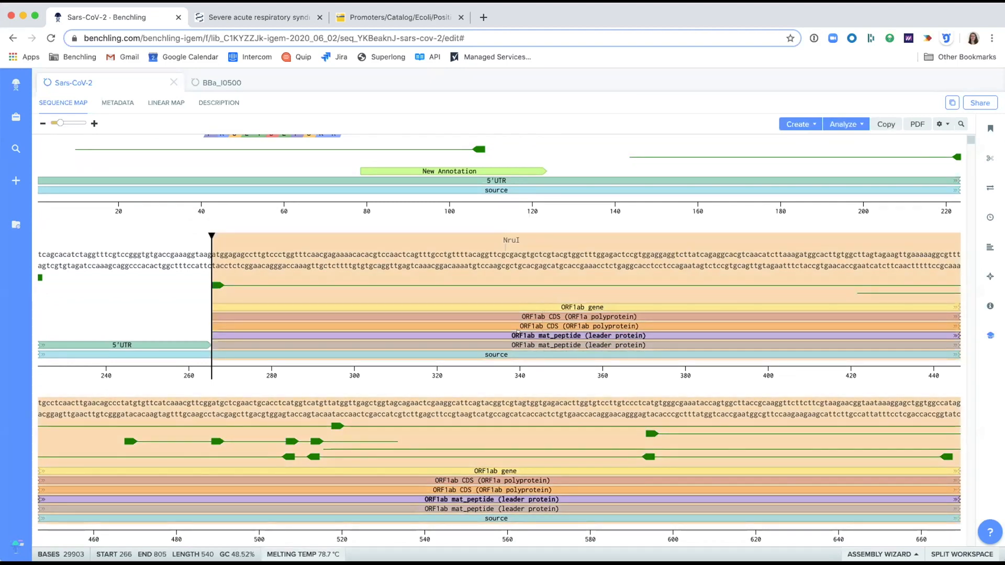
scroll(517, 334, "down", 3)
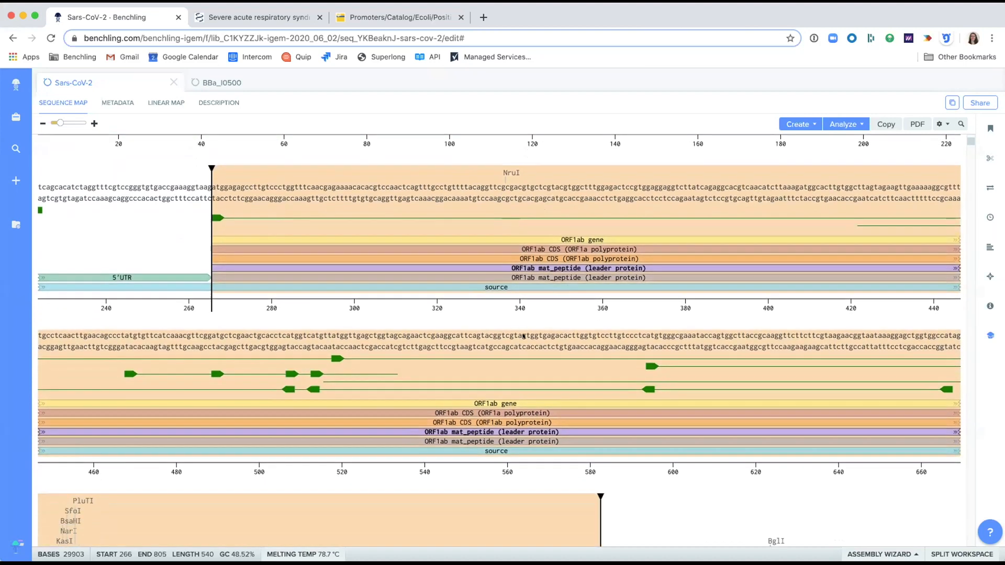
scroll(523, 337, "up", 1)
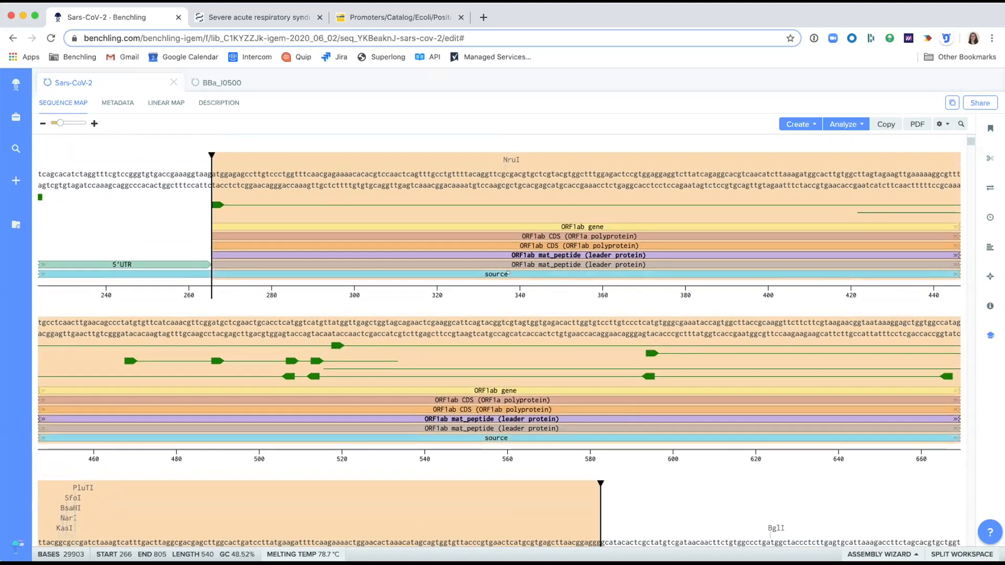
scroll(513, 265, "down", 2)
scroll(508, 265, "up", 2)
scroll(508, 264, "up", 2)
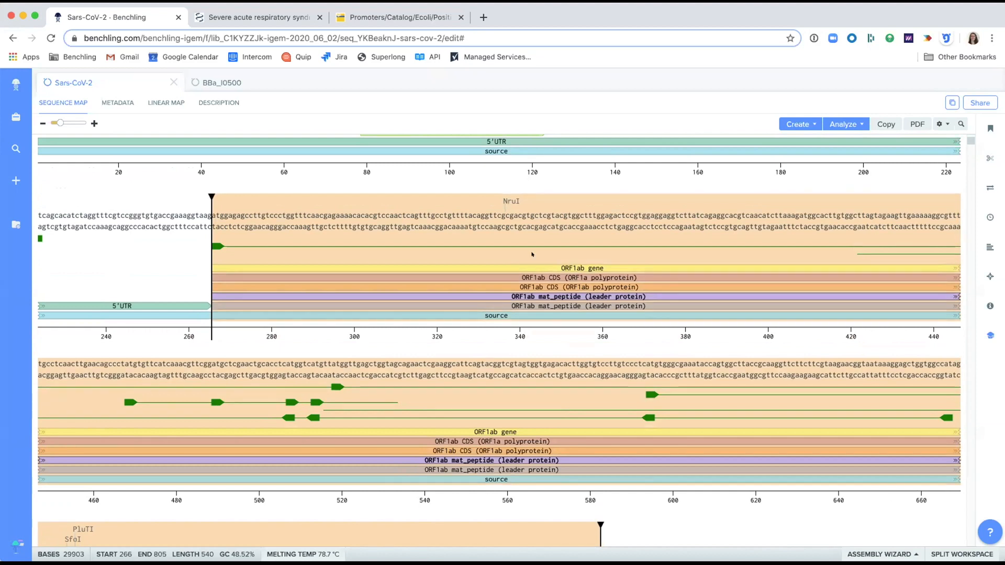
left_click(714, 222)
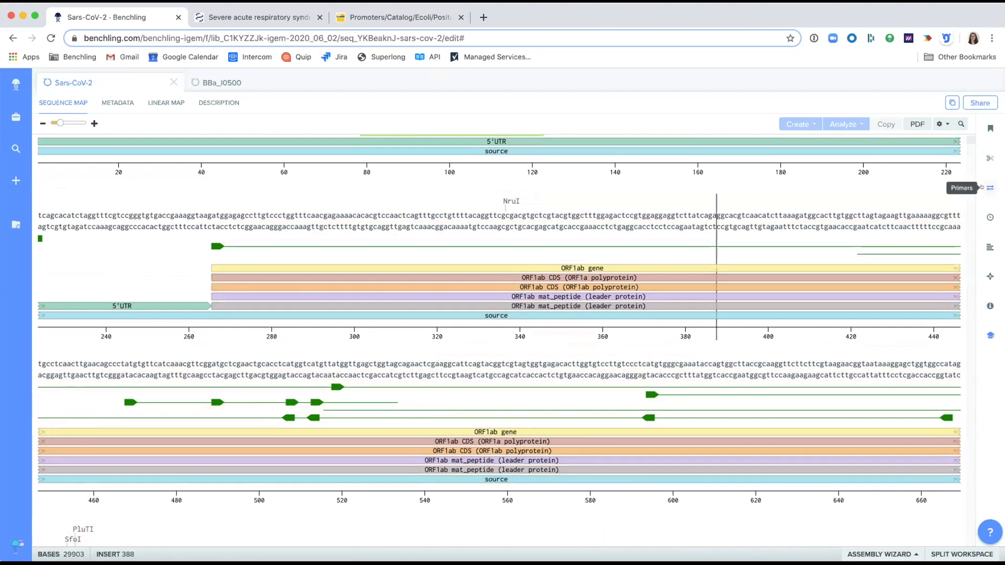
- Start a manual primer design and split the workspace so the design shows beside the sequence map
left_click(982, 187)
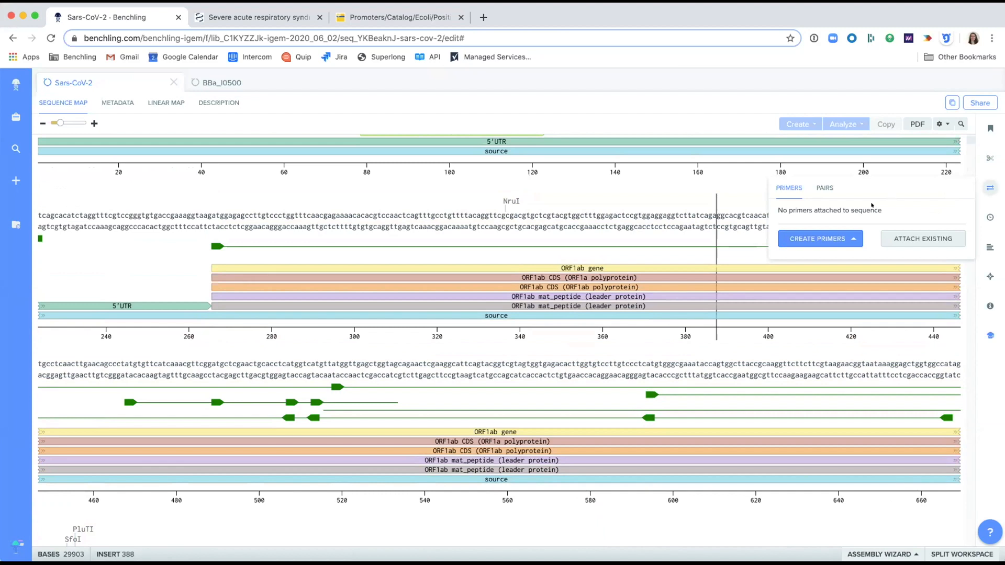
left_click(830, 236)
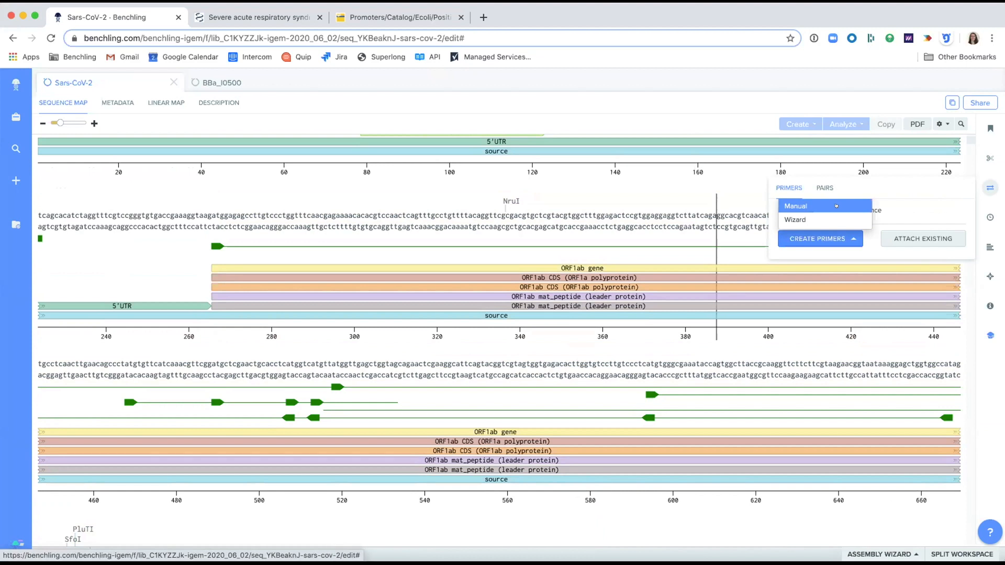
left_click(835, 206)
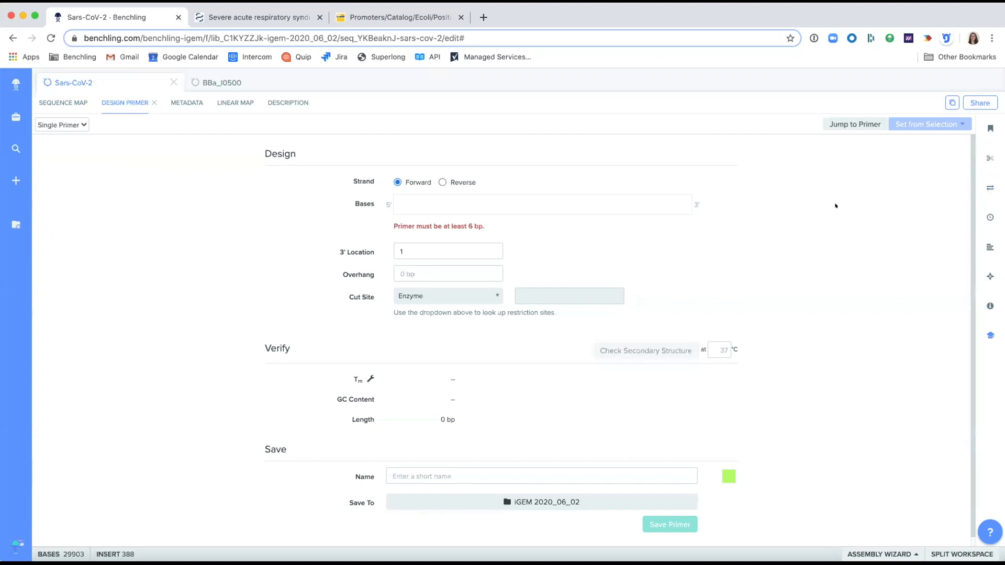
left_click(961, 554)
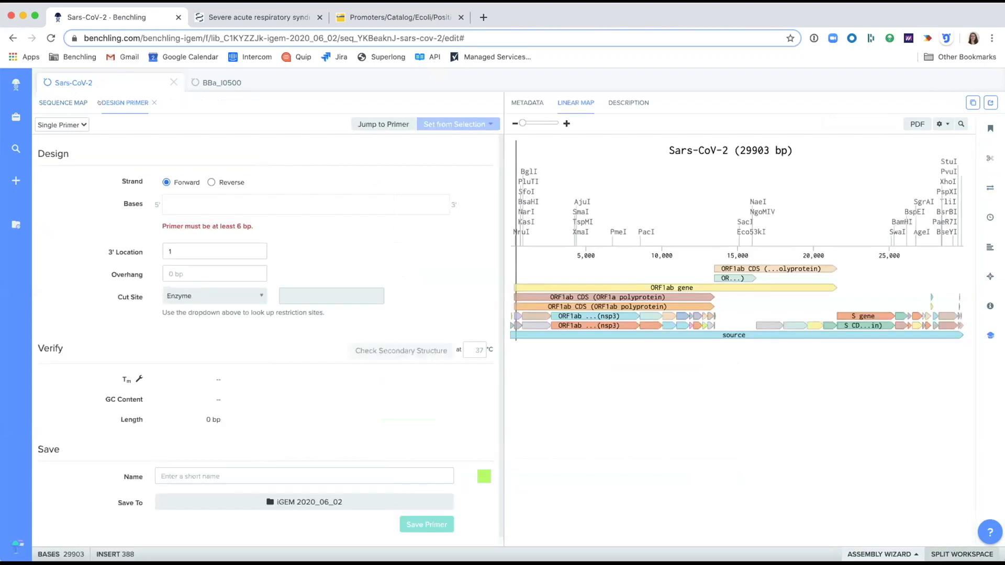
left_click_drag(109, 102, 574, 102)
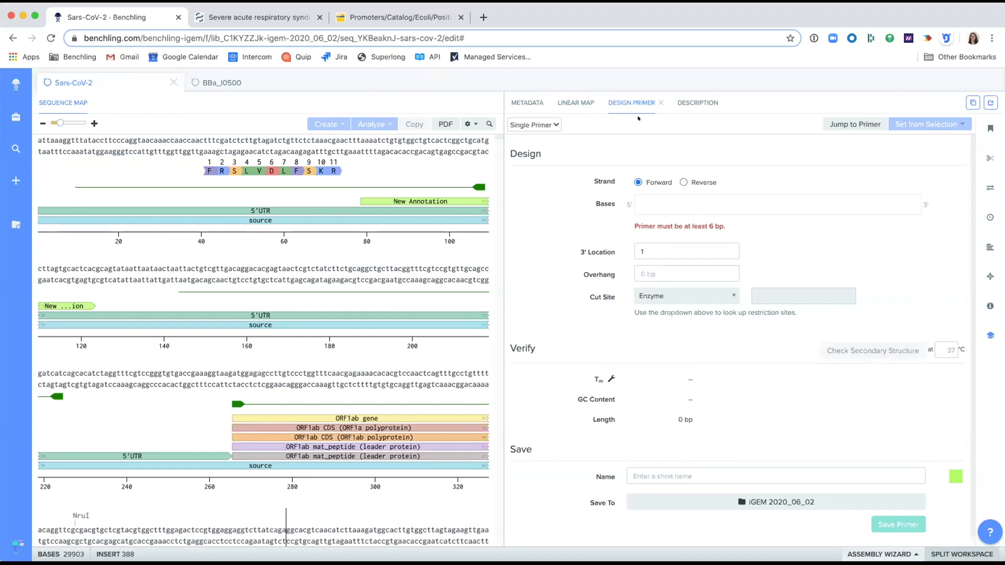
- Switch the design to a primer pair and set the forward primer from bases 259 to 278
left_click(551, 124)
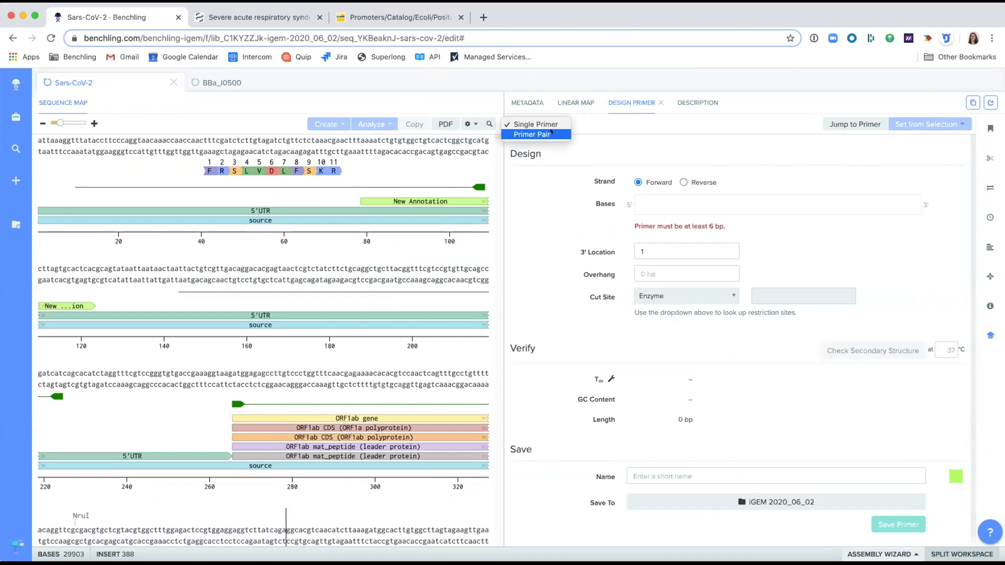
left_click(550, 132)
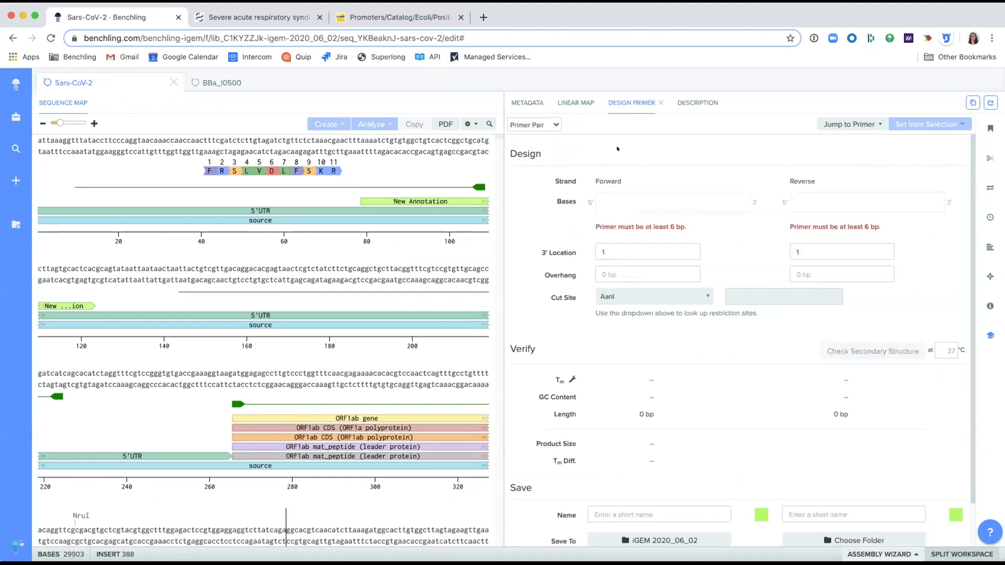
scroll(618, 148, "down", 1)
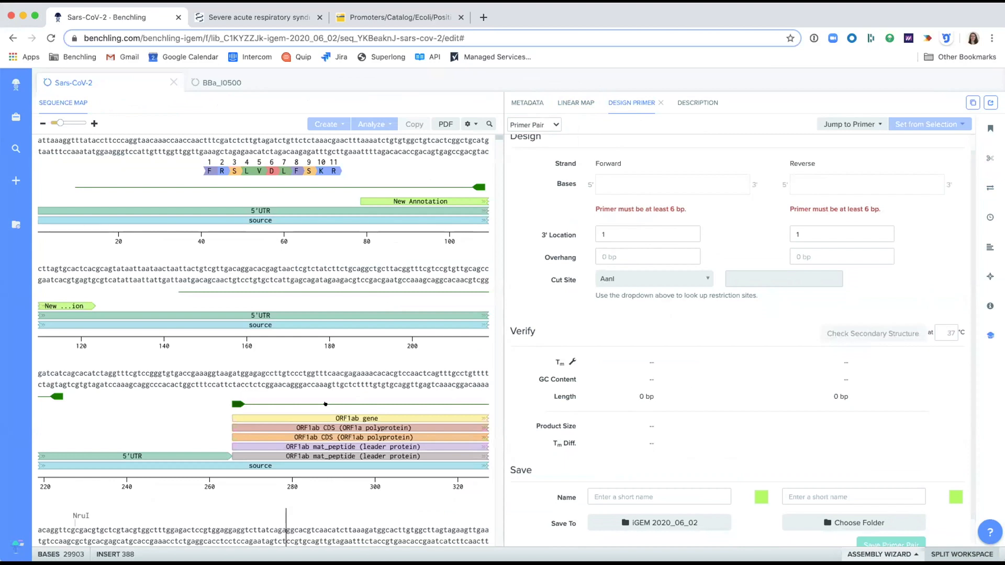
left_click(201, 371)
mouse_move(202, 371)
left_mouse_down()
mouse_move(261, 372)
mouse_move(280, 385)
left_mouse_up()
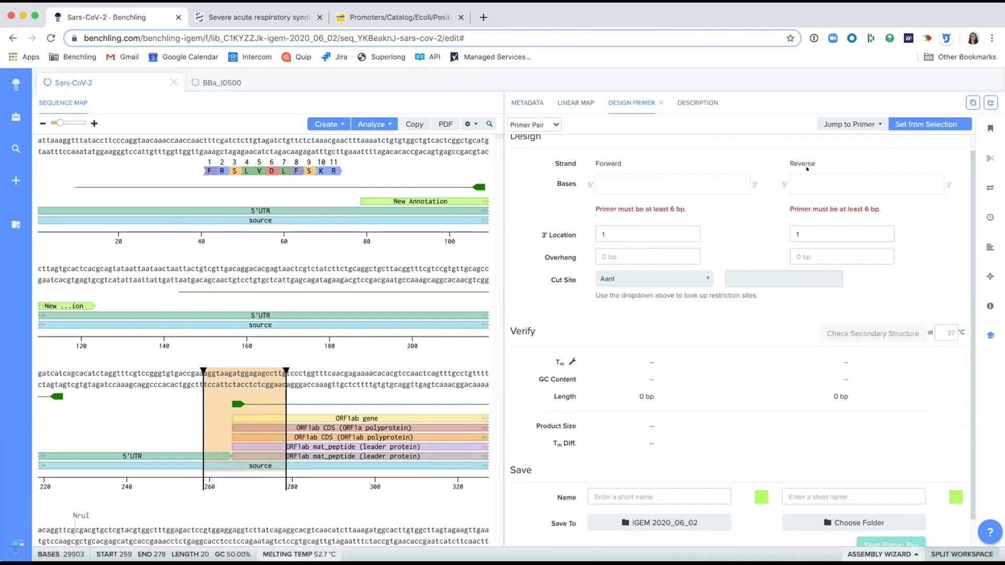
left_click(921, 122)
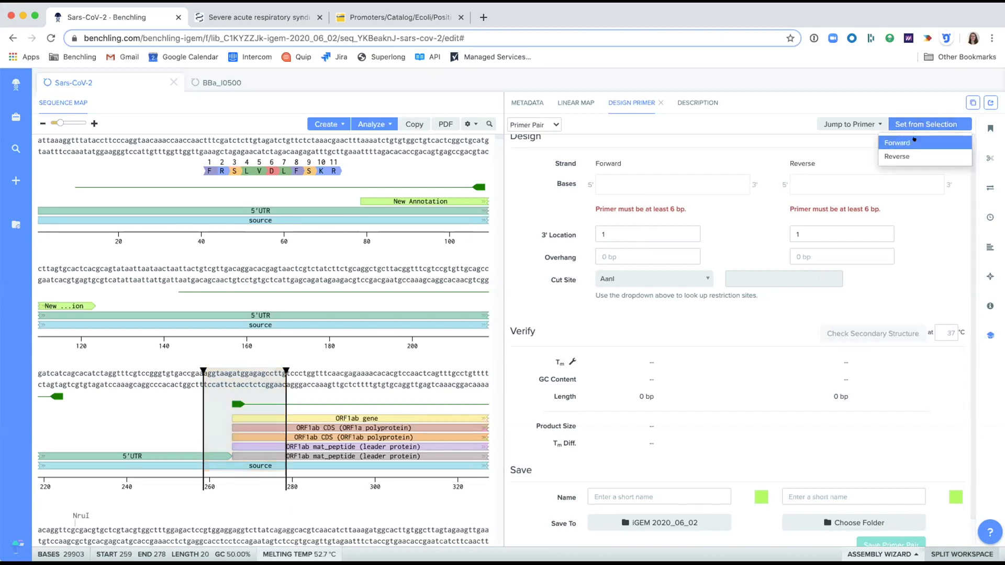
left_click(913, 141)
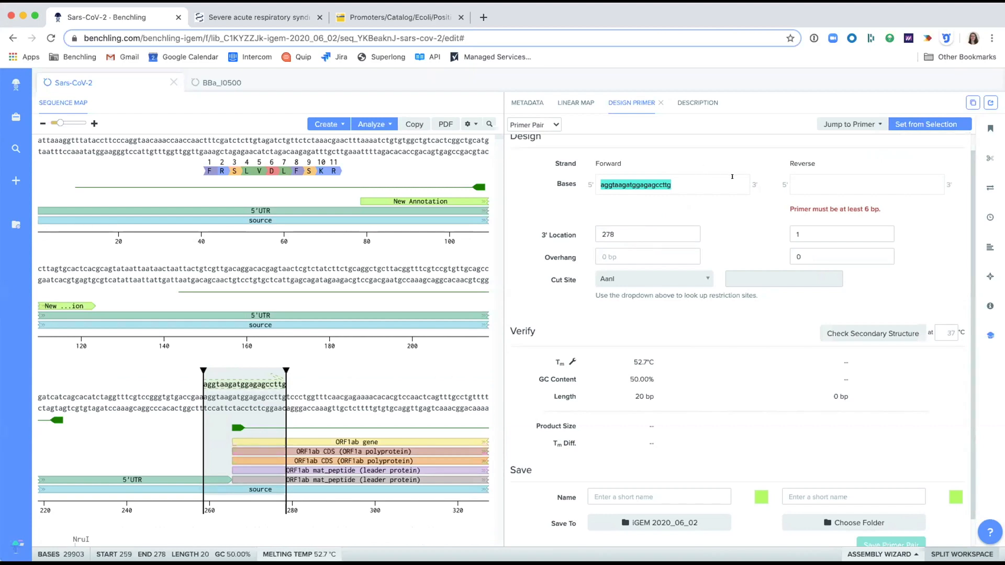
- Set the reverse primer from bases 800 to 819, across the end of the leader protein annotation
scroll(335, 347, "down", 3)
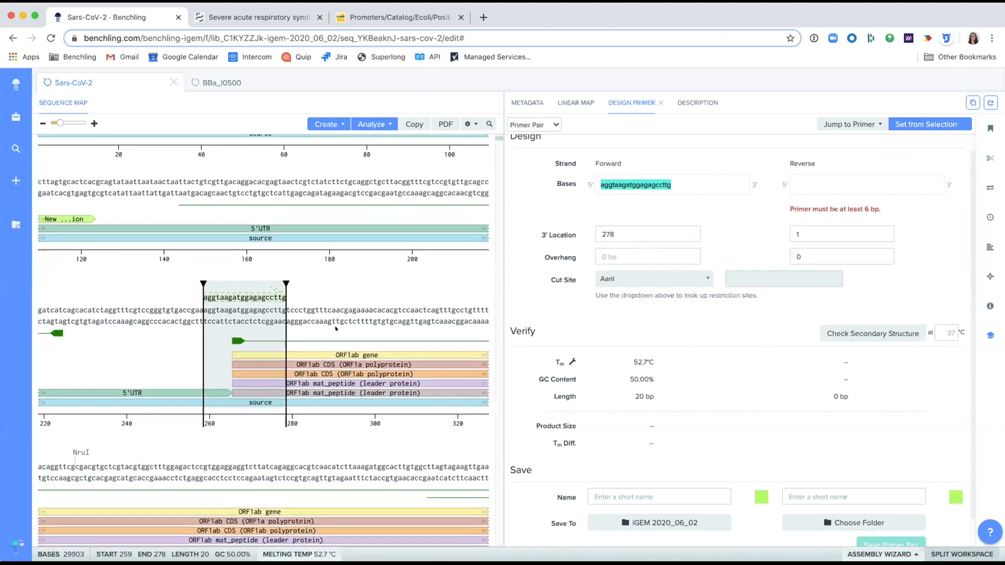
scroll(335, 347, "down", 6)
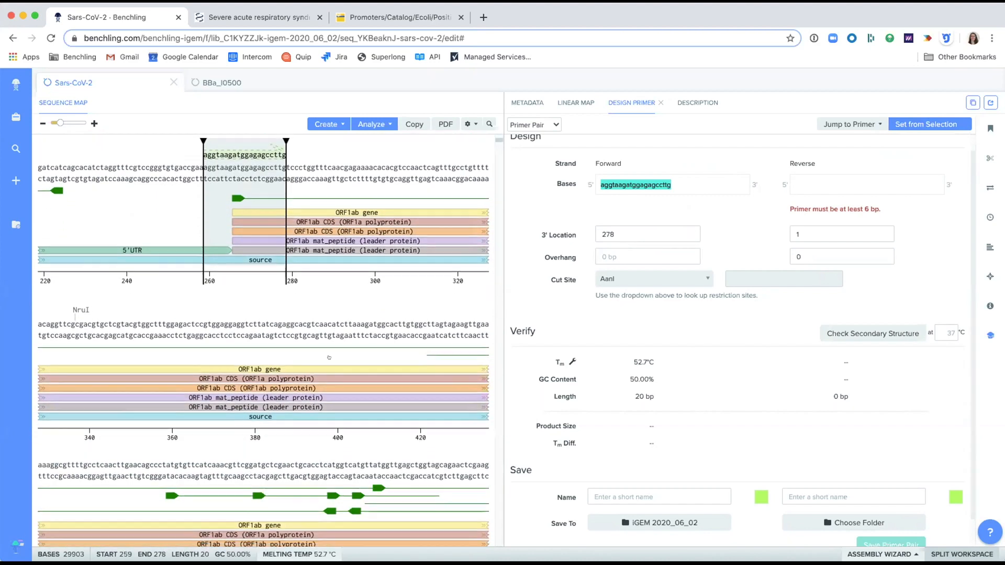
scroll(334, 357, "down", 6)
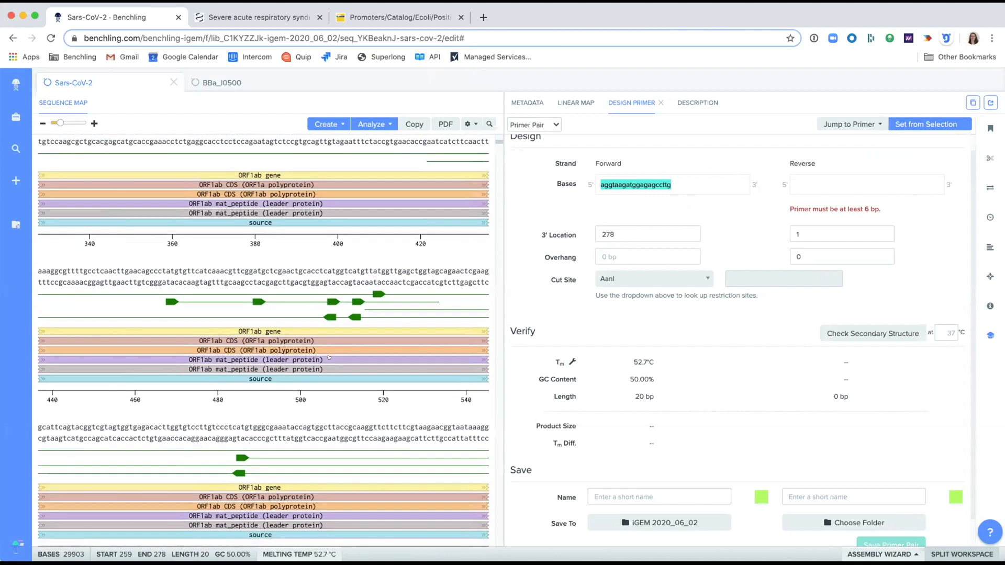
scroll(333, 357, "down", 6)
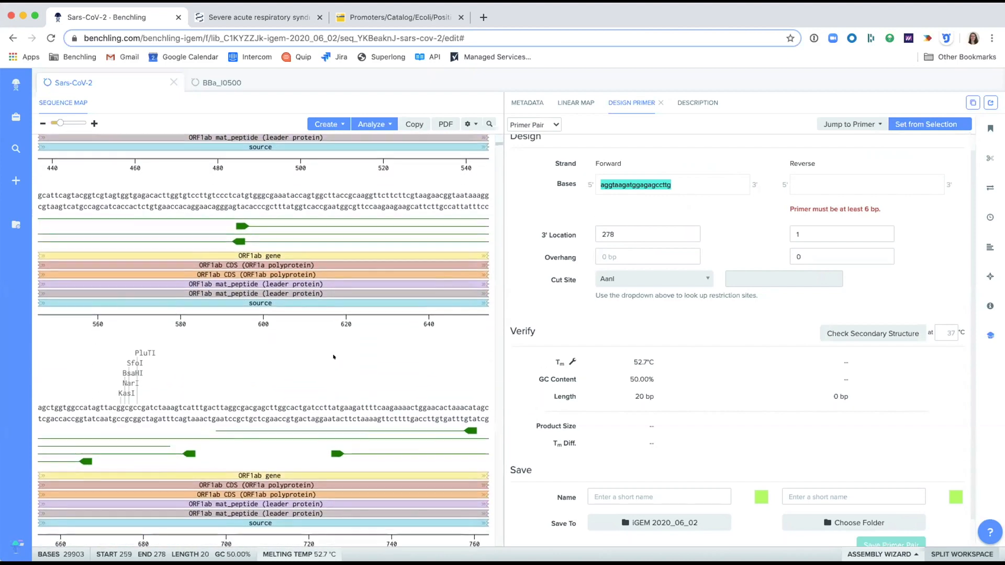
scroll(333, 357, "down", 8)
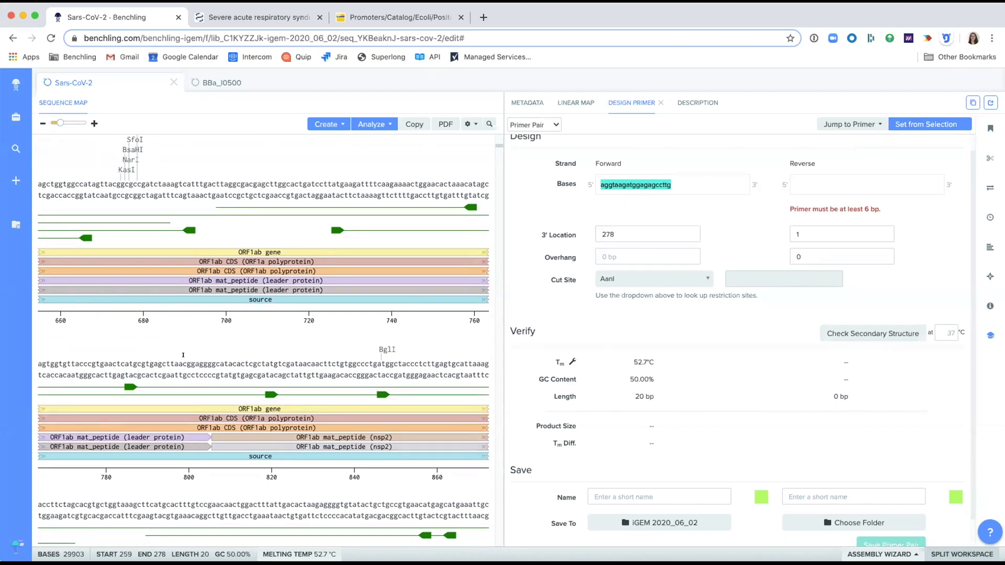
left_click_drag(186, 364, 267, 365)
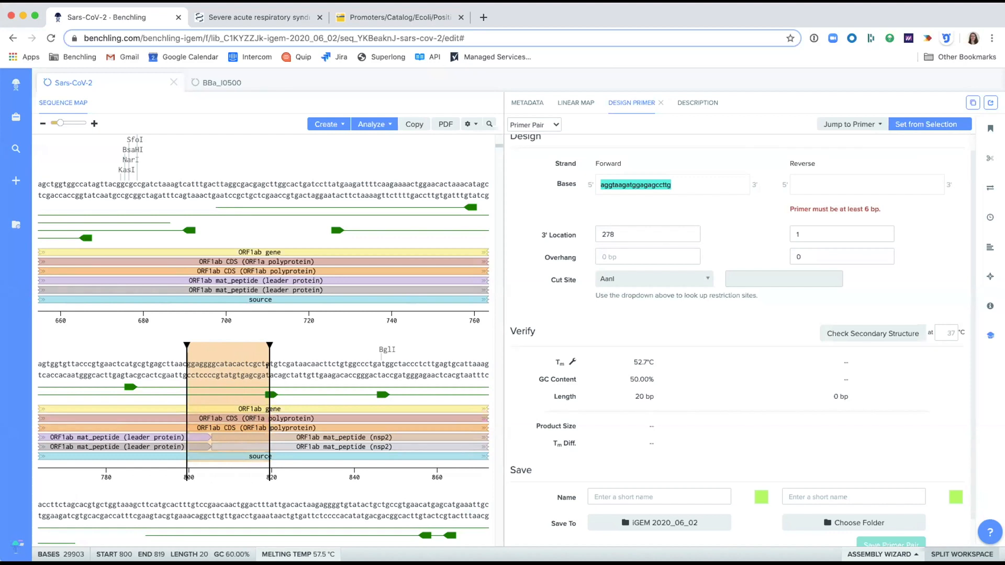
left_click(914, 124)
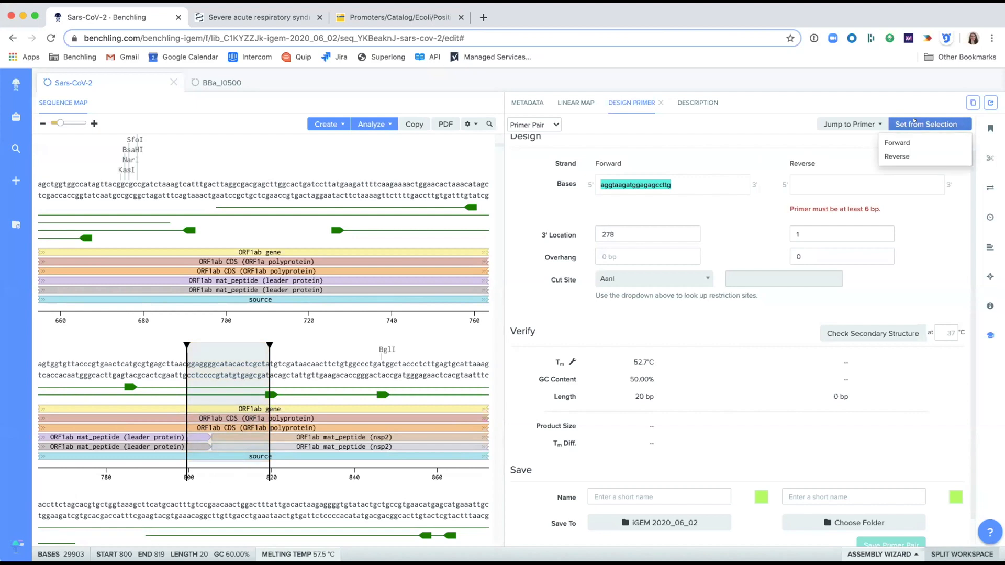
left_click(911, 157)
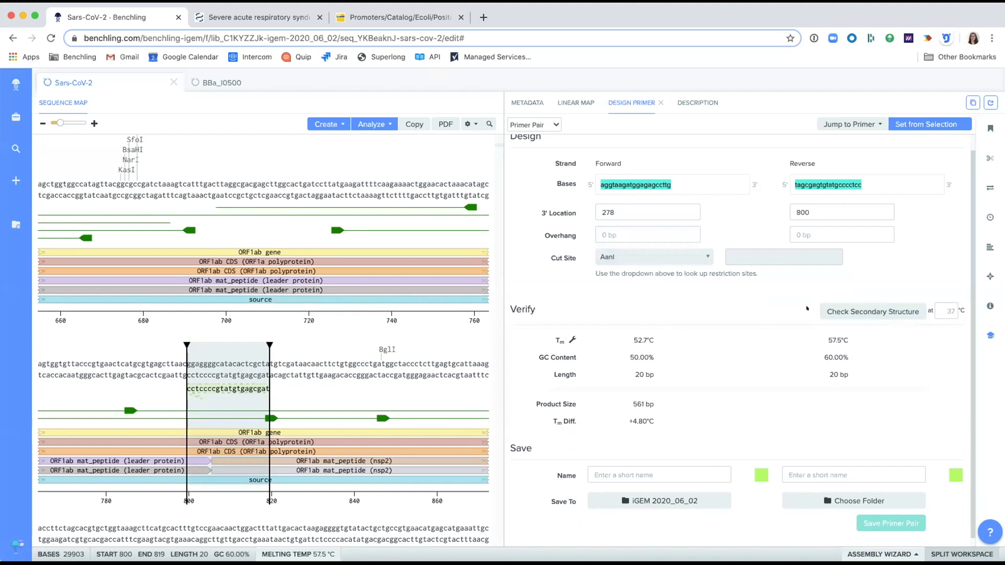
- Check the secondary structure of the forward and reverse primers and review the verification values
left_click(838, 304)
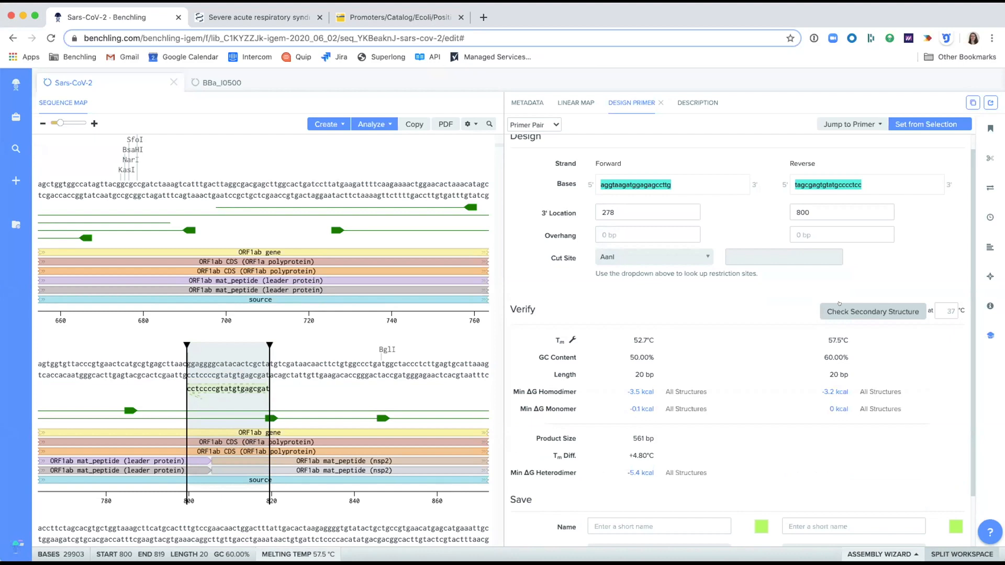
scroll(723, 329, "down", 2)
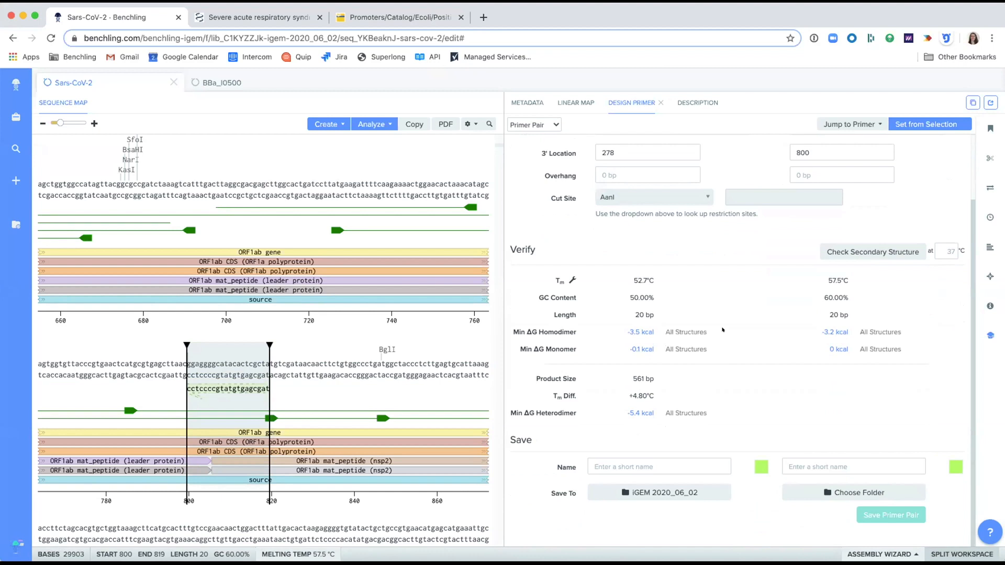
- Name the primers Forward and Reverse, choose iGEM 2020_06_02 as the reverse primer's folder, and save the primer pair
left_click(618, 461)
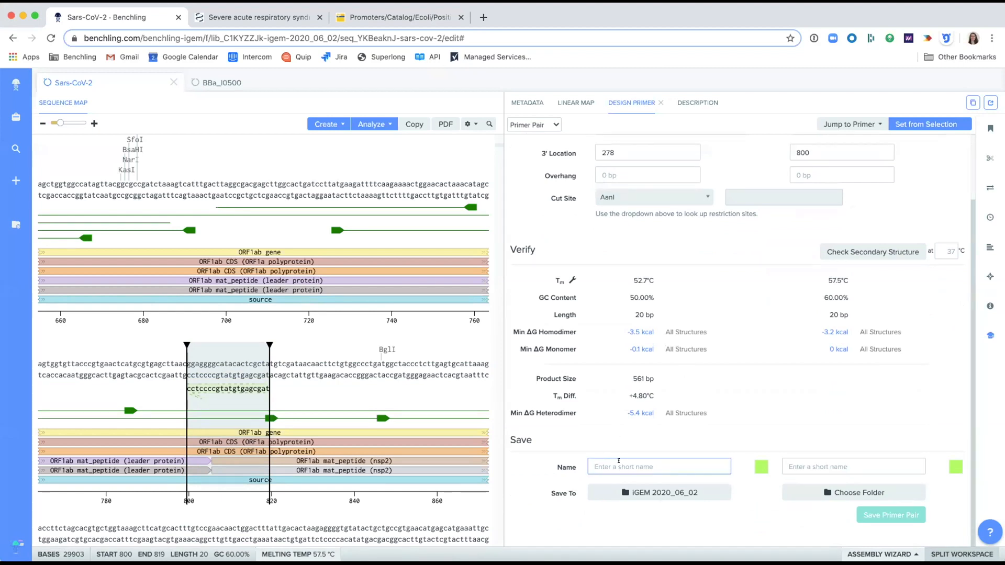
type("Forward")
left_click(817, 453)
type("Reverse")
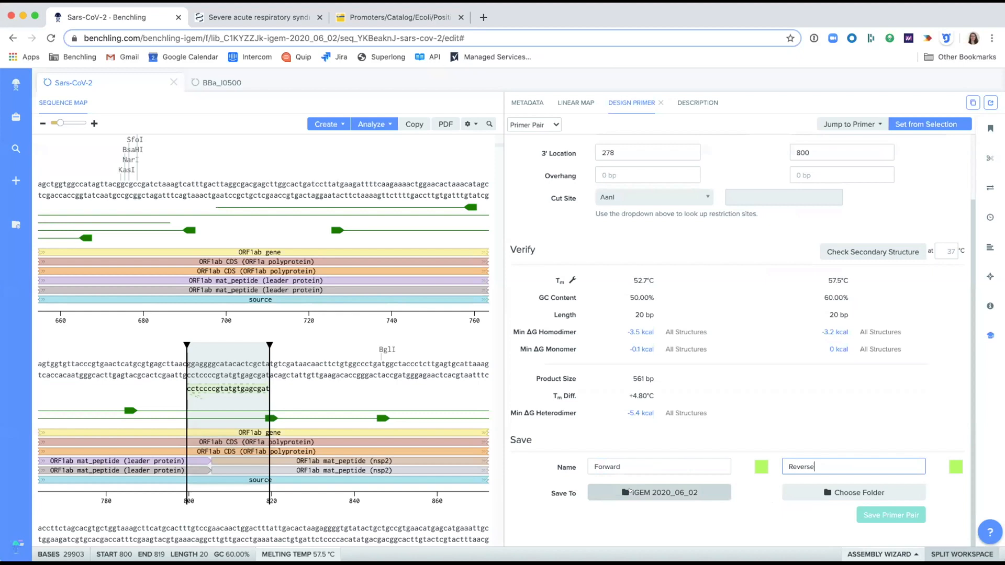
left_click(853, 492)
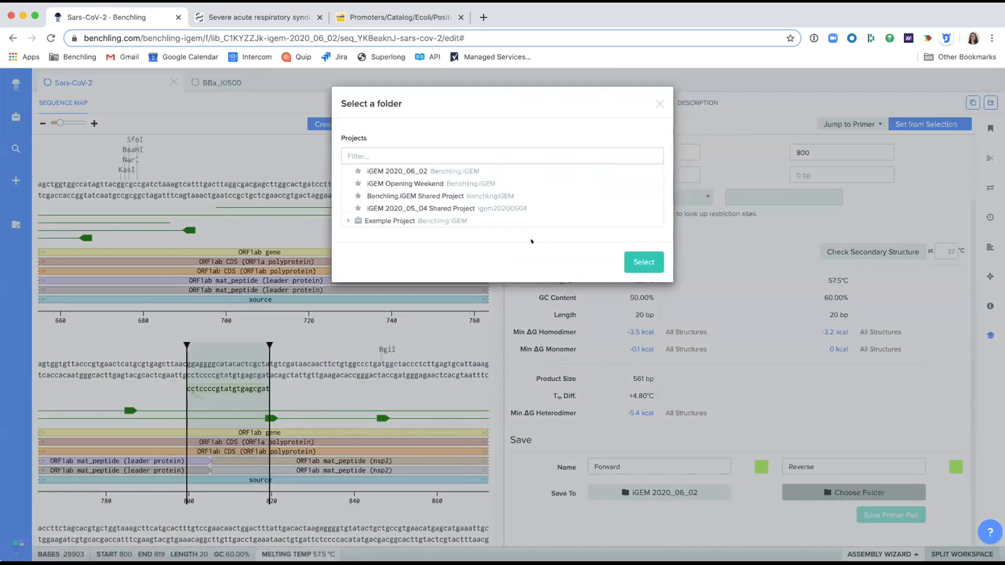
left_click(426, 171)
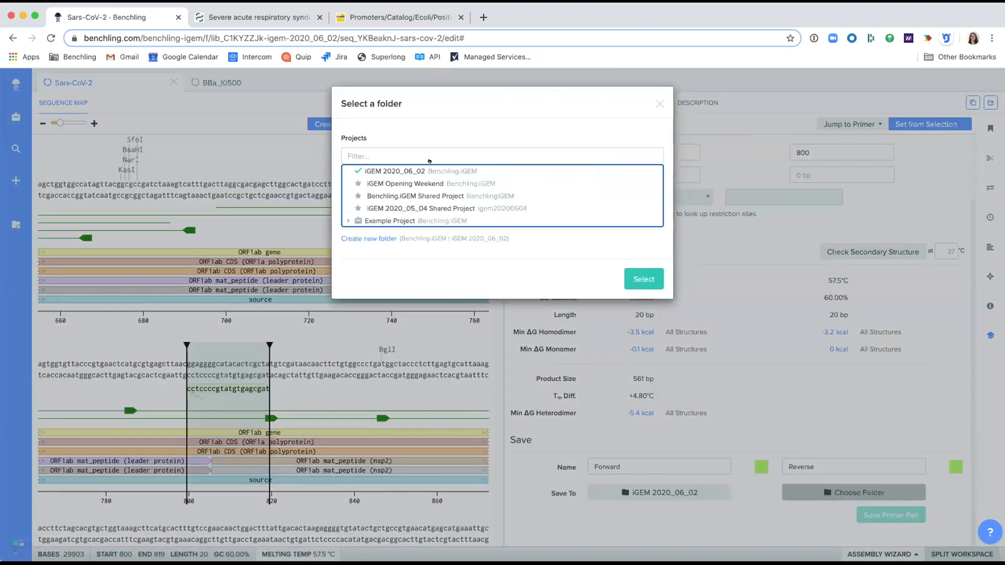
left_click(647, 277)
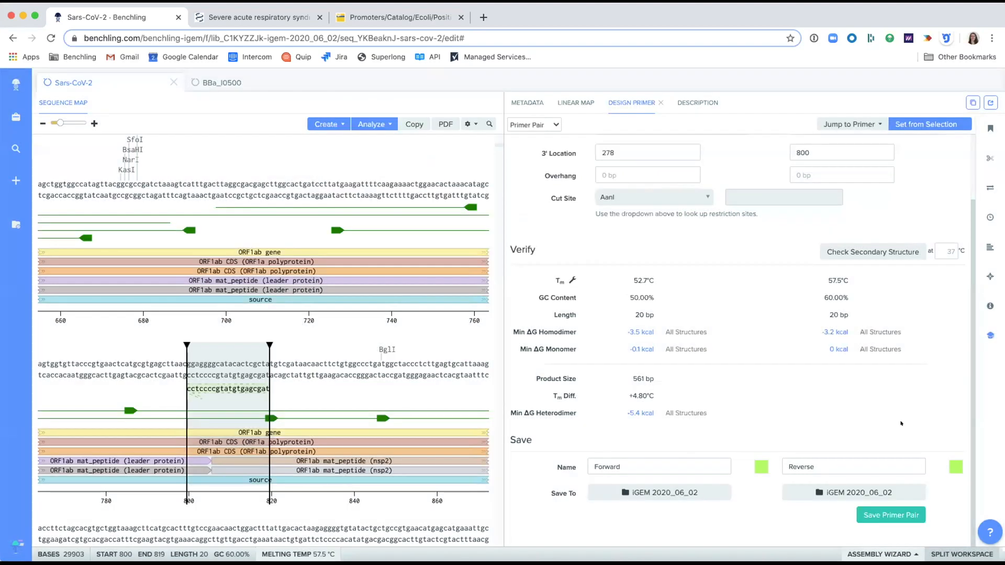
left_click(867, 515)
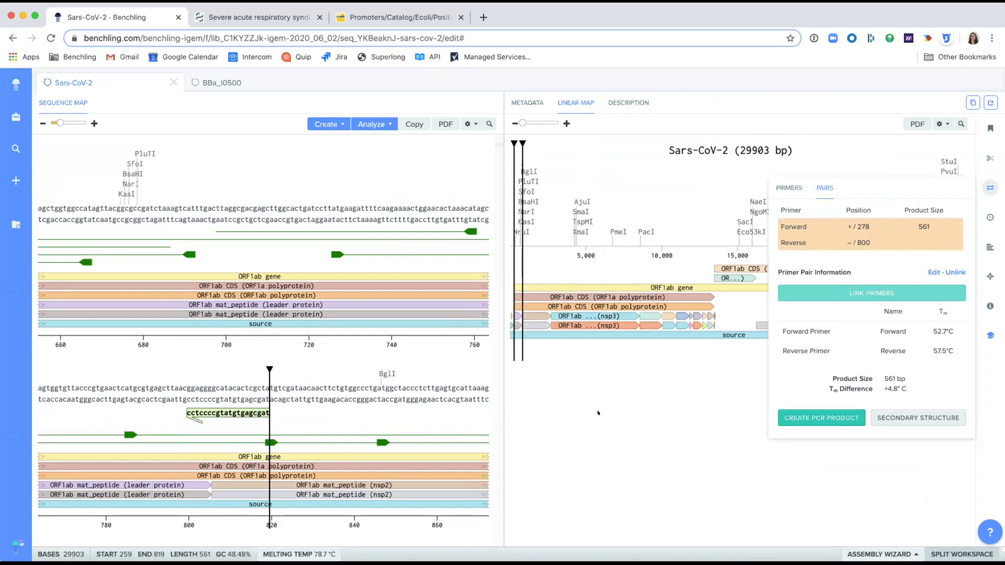
- Return to a single workspace and check where the forward and reverse primers bind on the sequence map
left_click(942, 550)
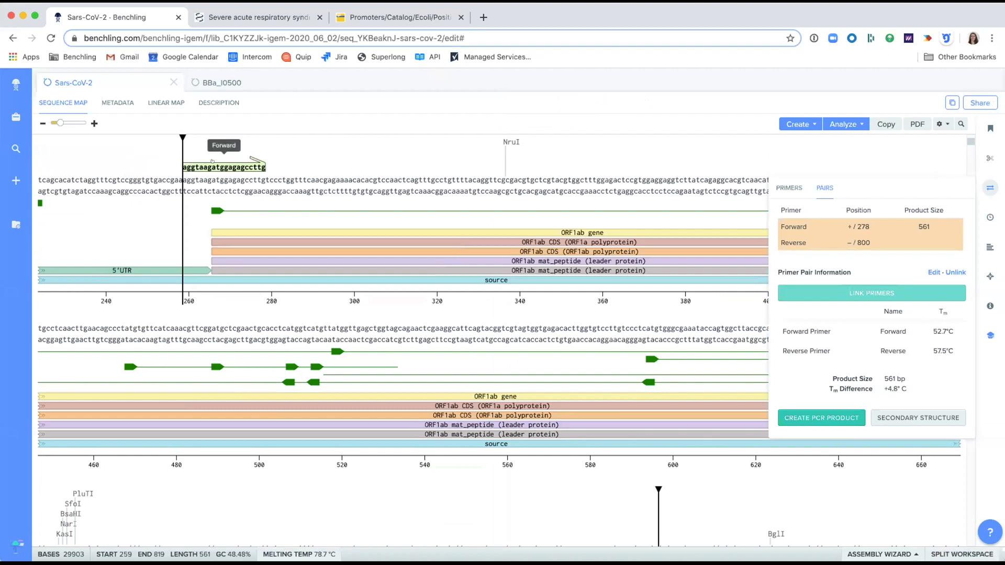
scroll(224, 161, "down", 4)
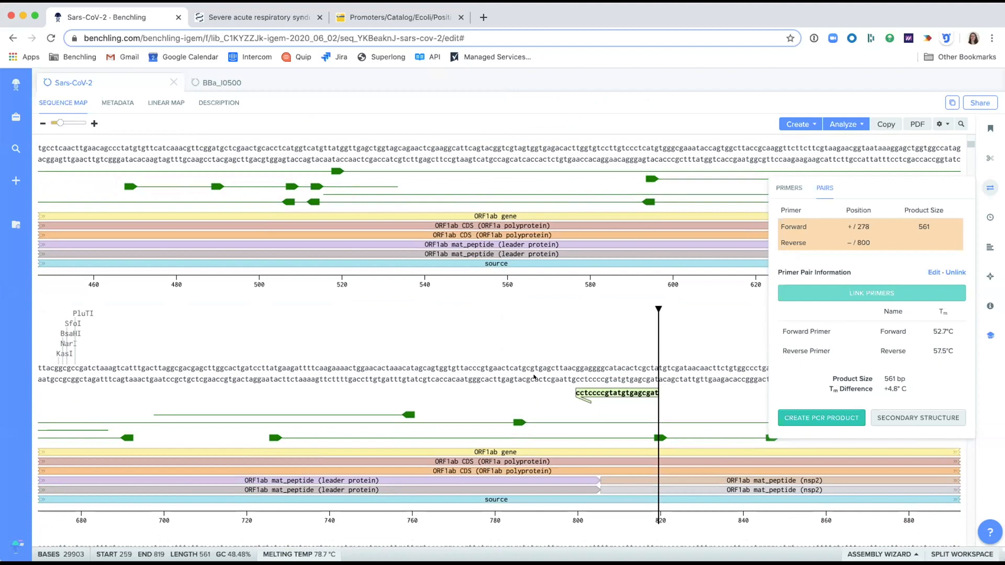
scroll(535, 376, "up", 2)
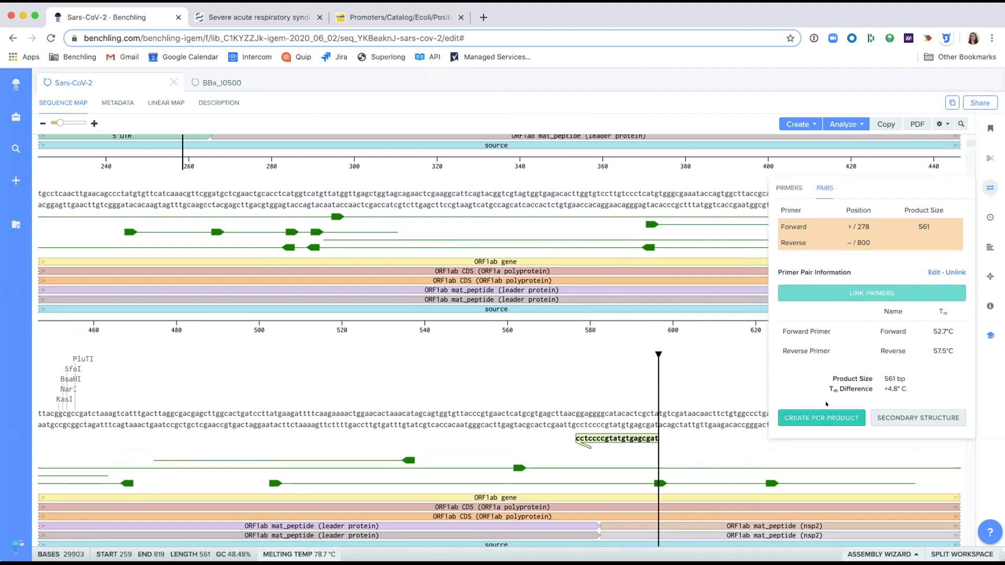
- Create the PCR product of the primer pair with the default copy options, in the iGEM 2020_06_02 project
left_click(799, 422)
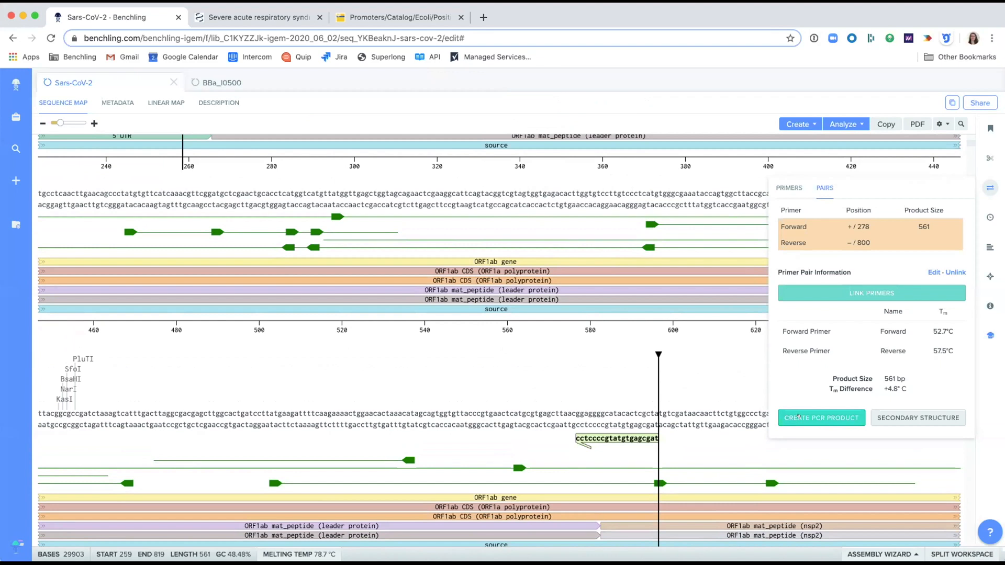
left_click(798, 417)
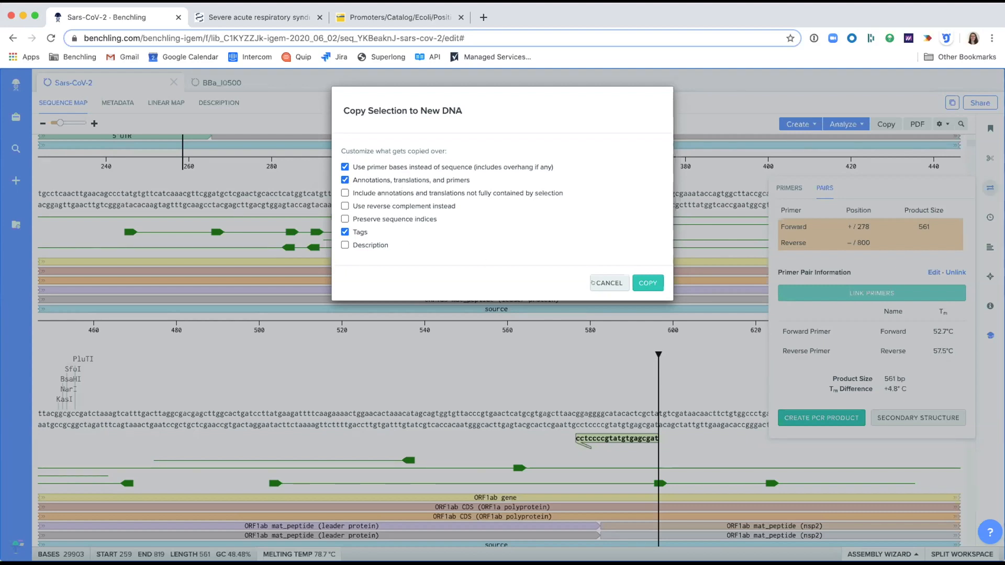
left_click(648, 282)
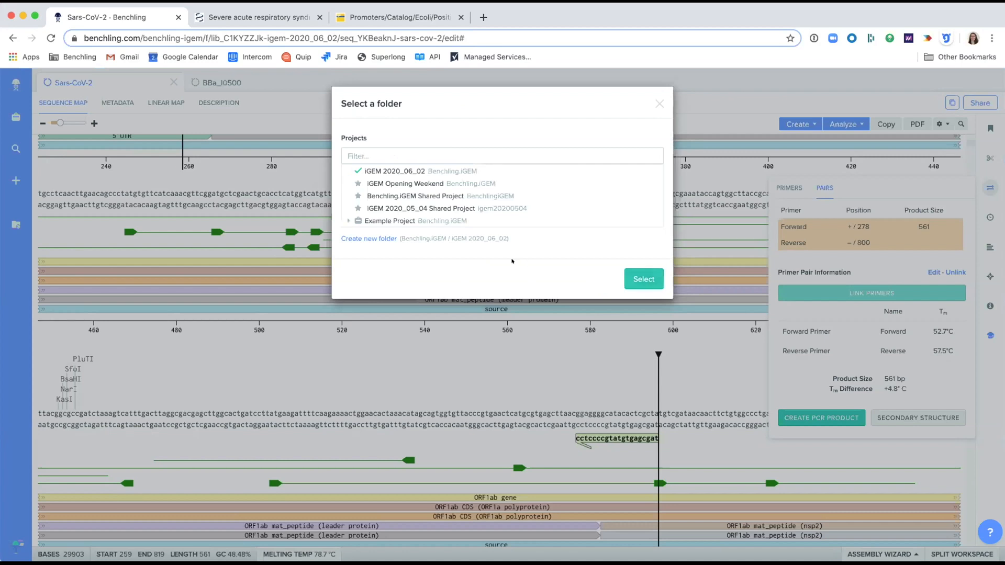
left_click(647, 272)
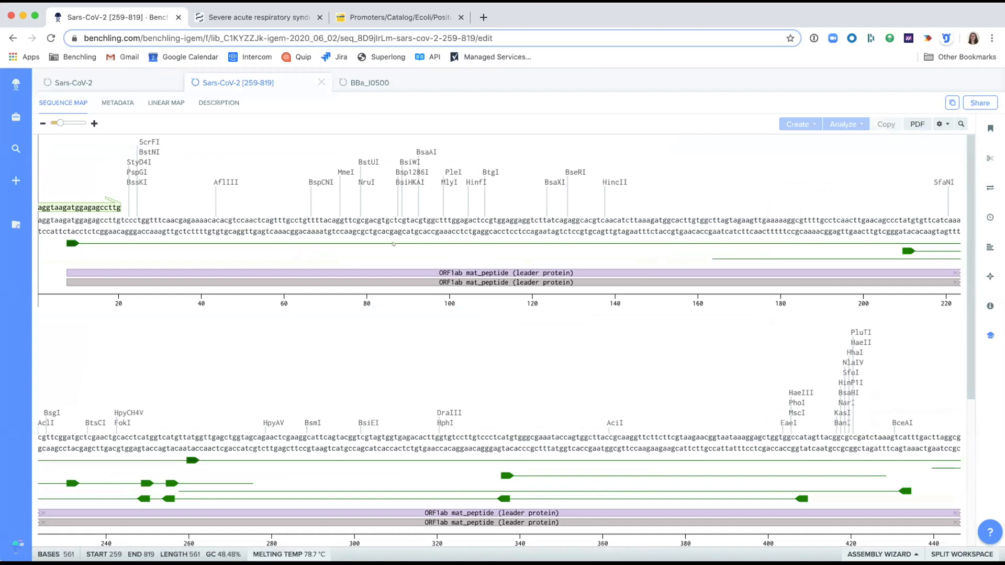
- Examine the PCR product's primers, annotations and cut sites, and the display options of its sequence map
scroll(465, 468, "down", 3)
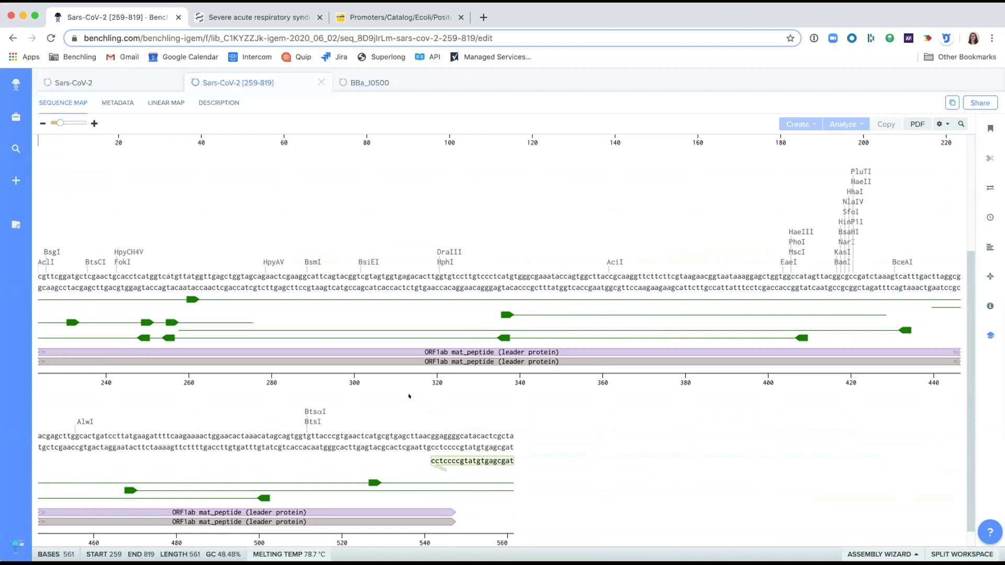
scroll(466, 468, "up", 2)
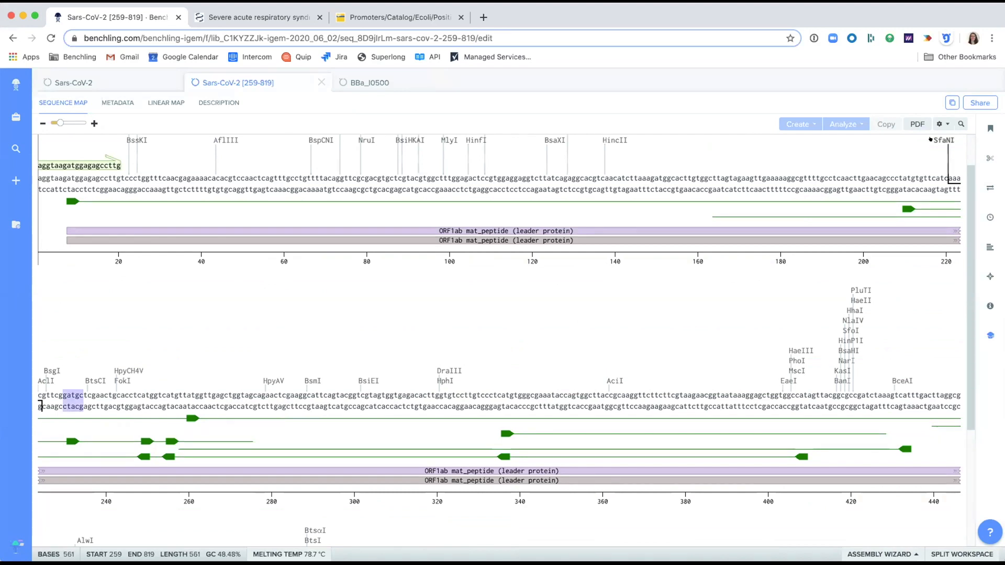
left_click(937, 123)
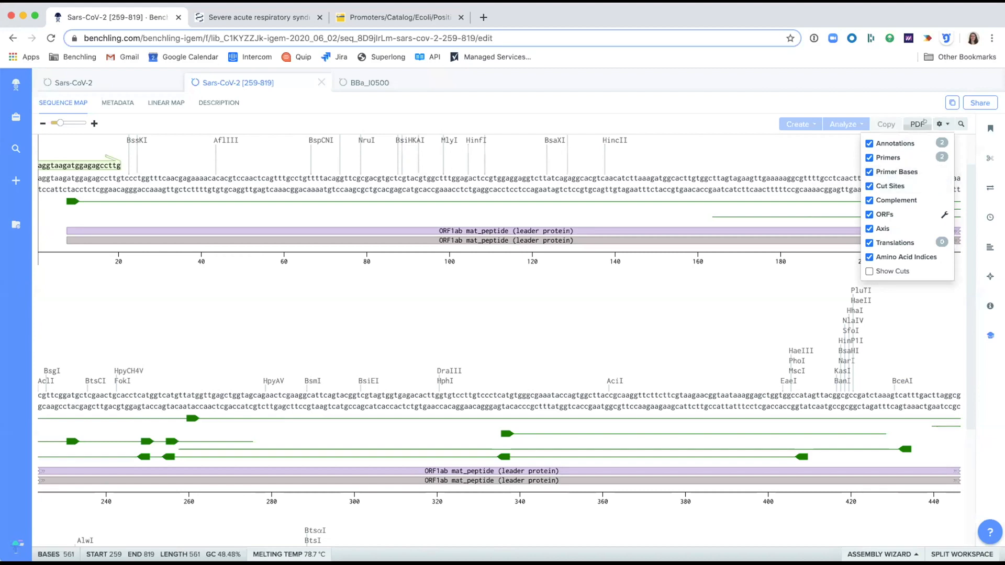
left_click(941, 123)
scroll(666, 292, "up", 1)
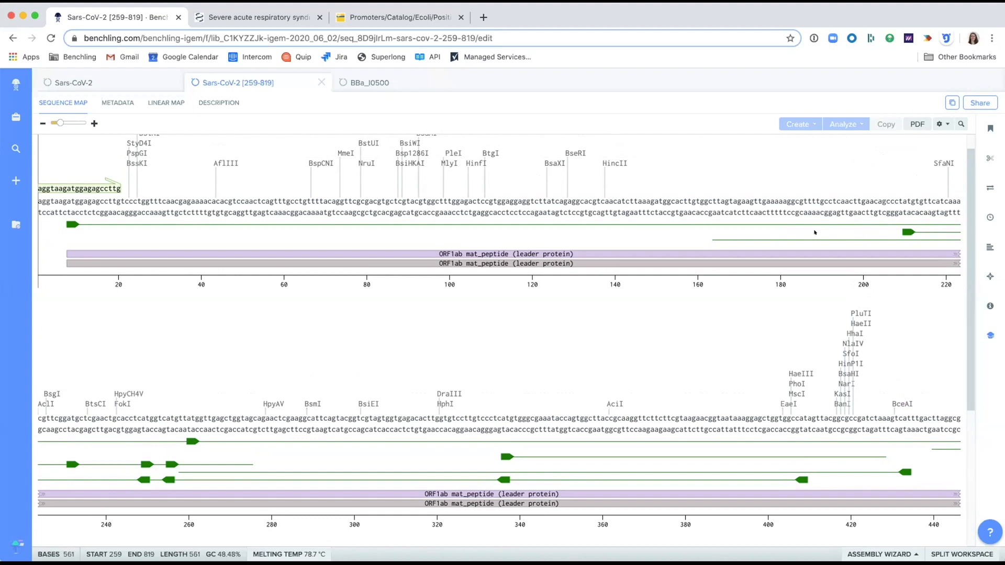
- Start a new digest of the PCR product, keeping the Deduplicated Commercial enzyme list and Single Cutters visible on maps
left_click(980, 152)
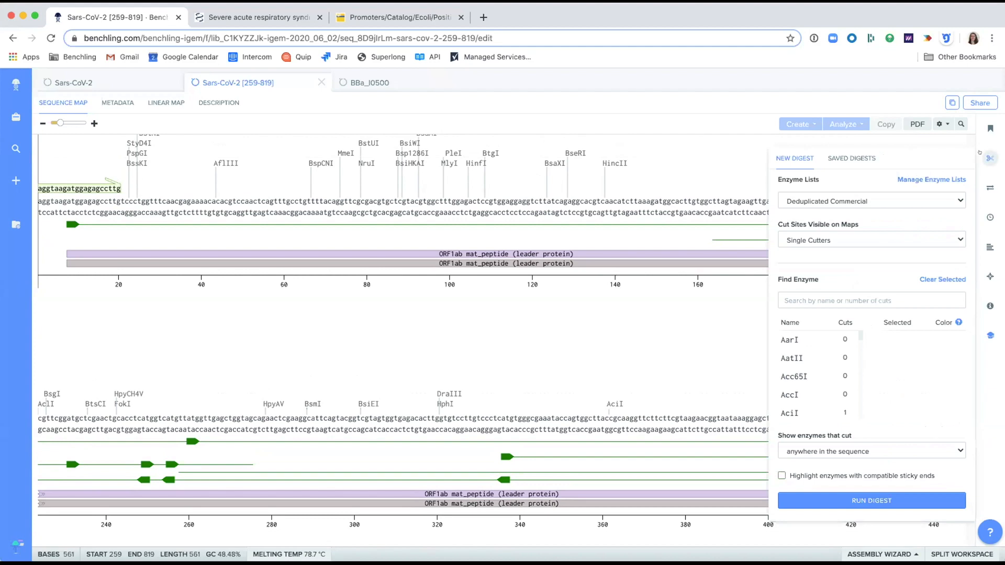
left_click(856, 199)
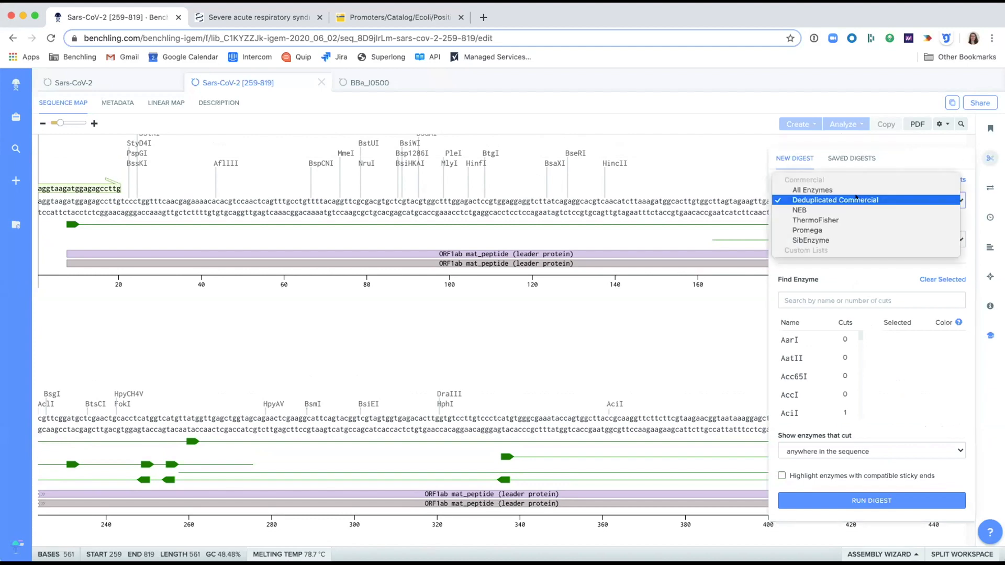
left_click(856, 196)
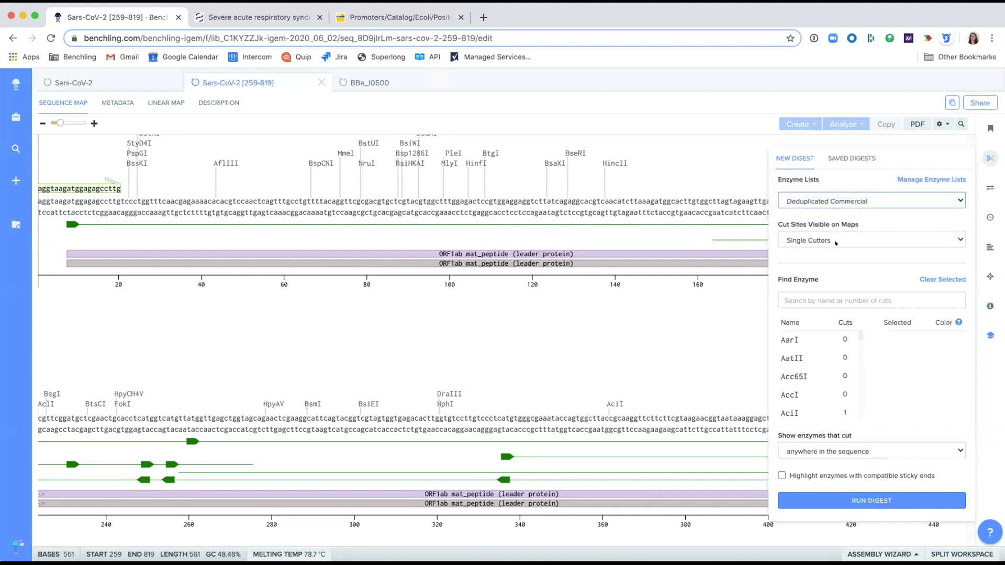
left_click(836, 240)
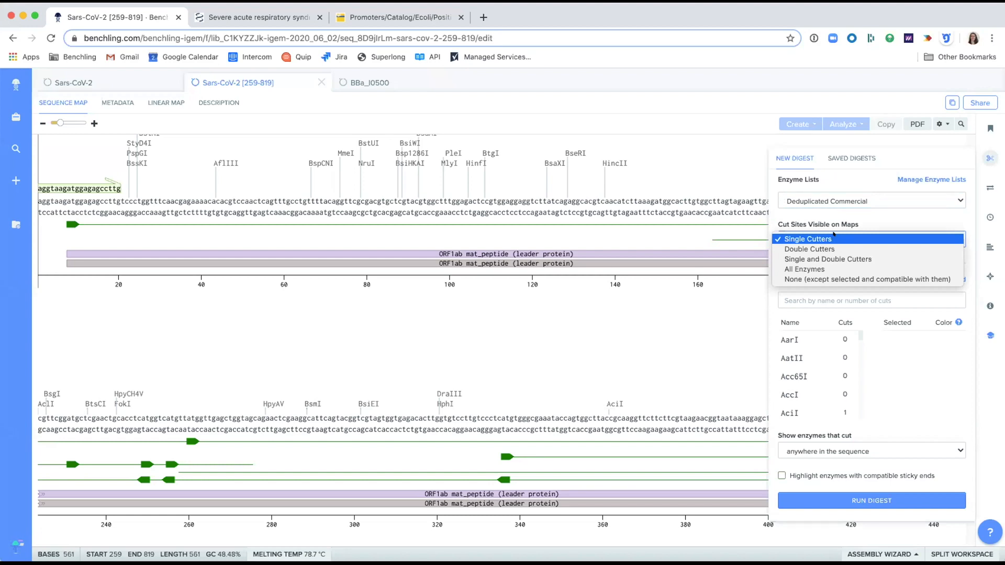
left_click(833, 236)
- Filter the enzymes to those with 1 cut, select BsmI, and run the digest
left_click(826, 292)
type("1")
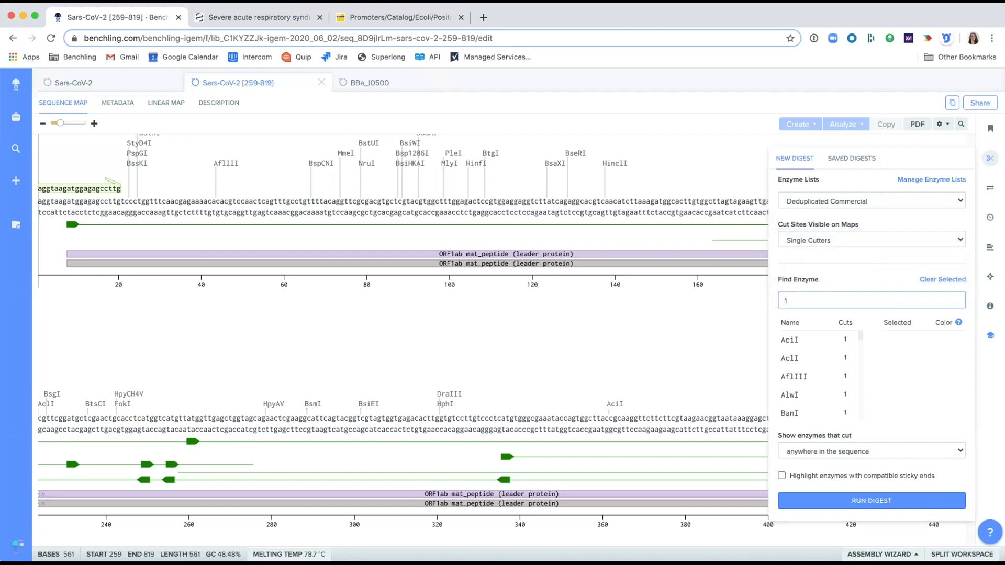
mouse_move(810, 369)
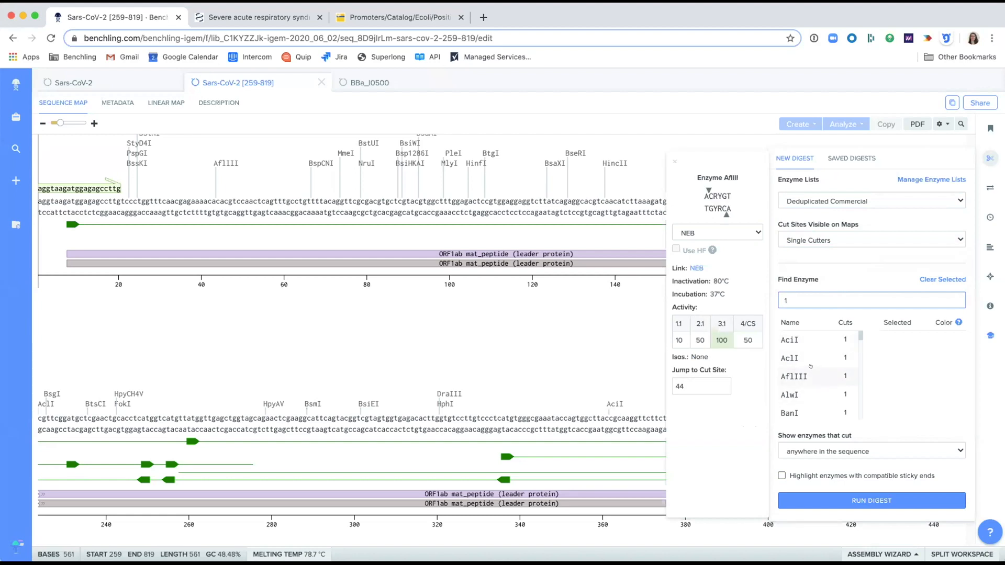
scroll(810, 366, "down", 10)
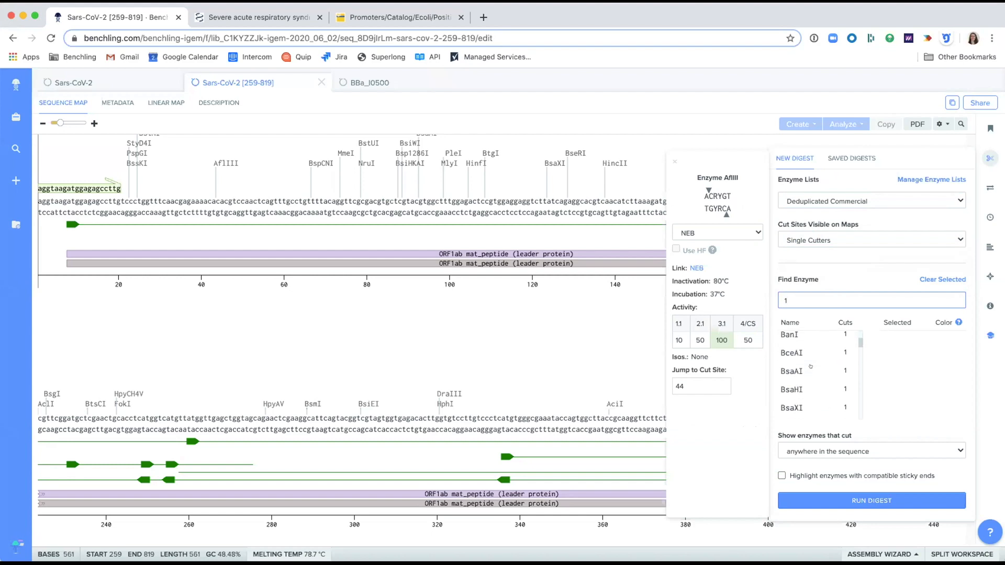
scroll(810, 367, "down", 3)
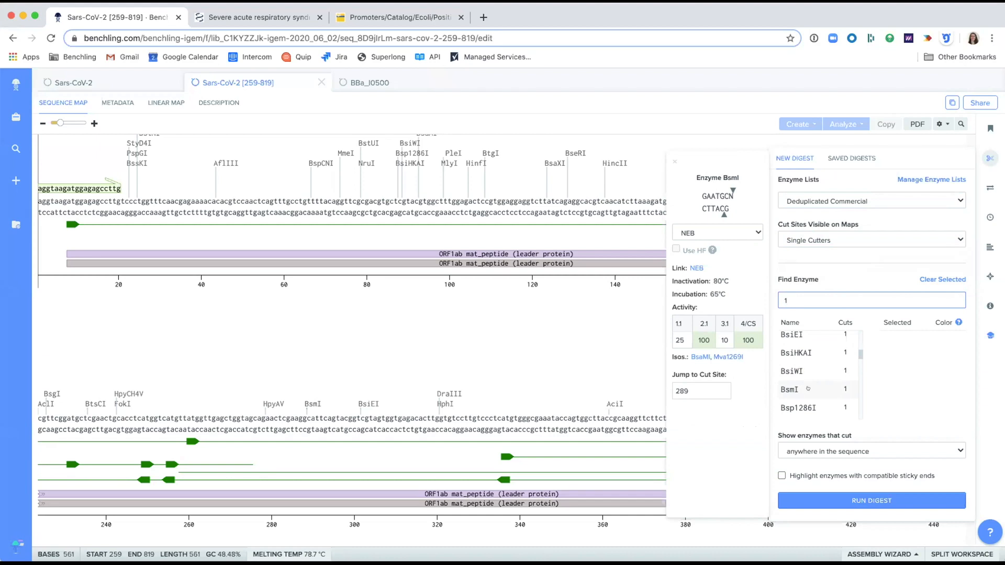
left_click(808, 389)
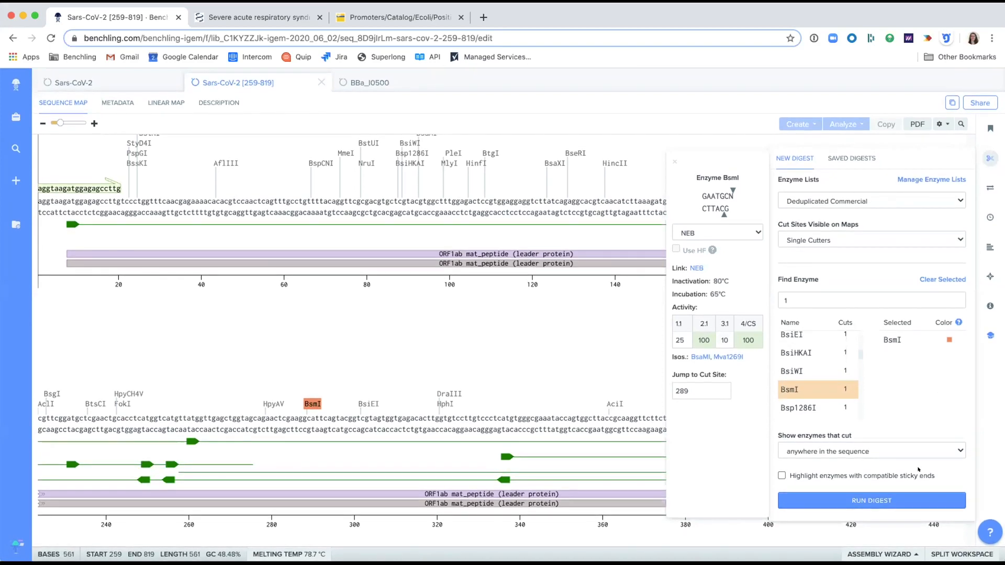
left_click(839, 500)
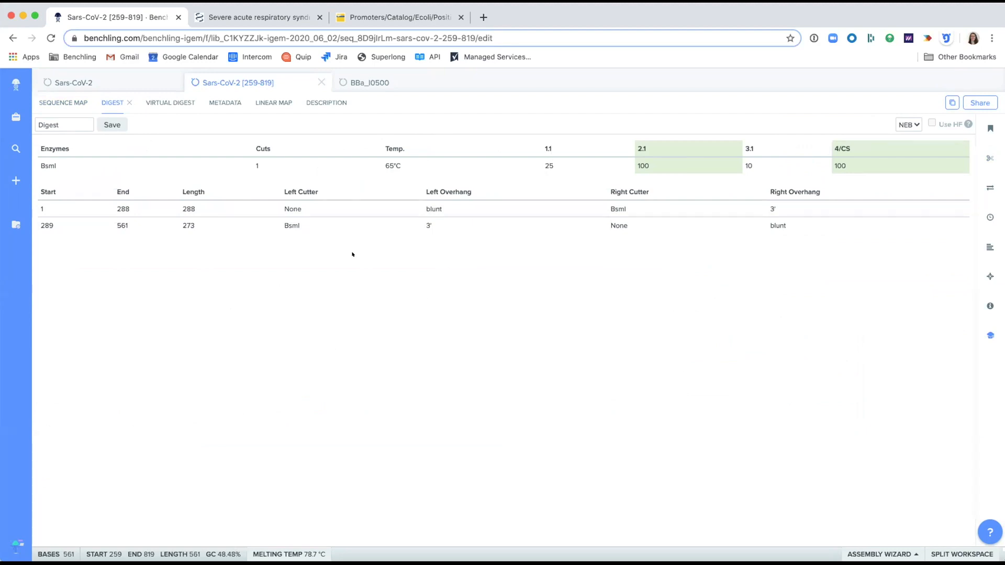
- Inspect the digest fragments on the virtual gel with the Life 1 kb Plus ladder, and return to the sequence map
left_click(164, 103)
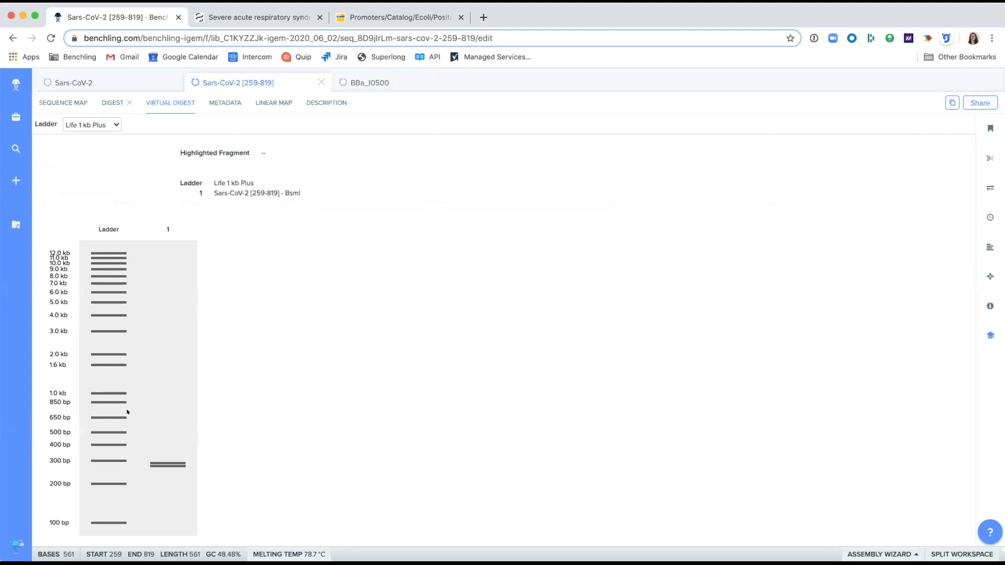
mouse_move(156, 463)
left_click(72, 103)
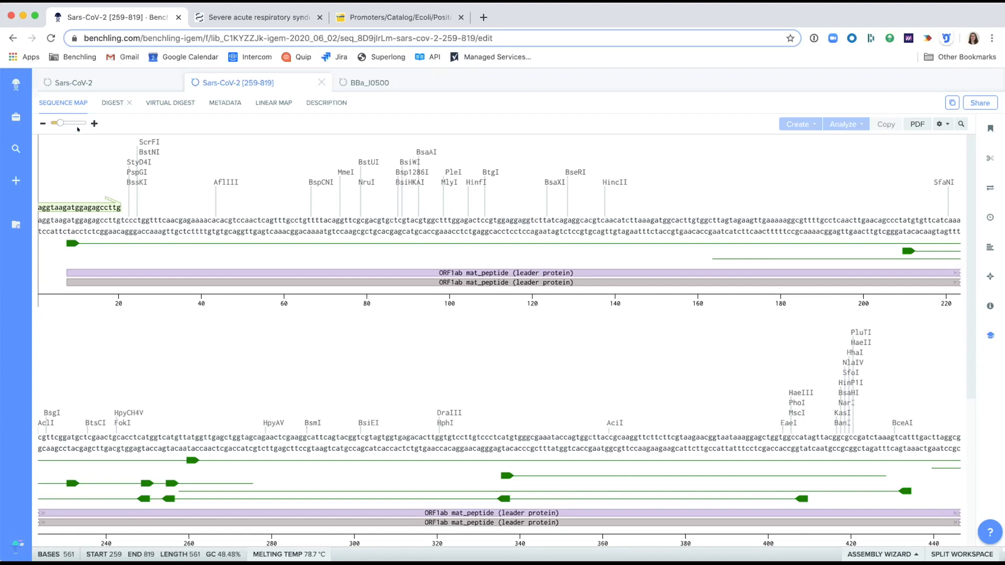
- Open the pET31b and GFP sequences from the iGEM 2020_06_02 project inventory
left_click(7, 112)
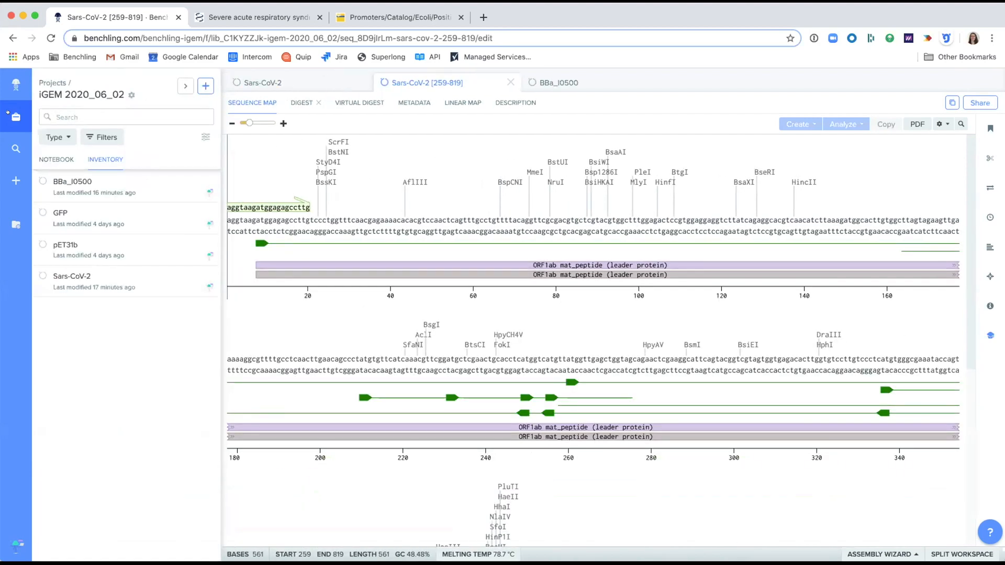
left_click(62, 244)
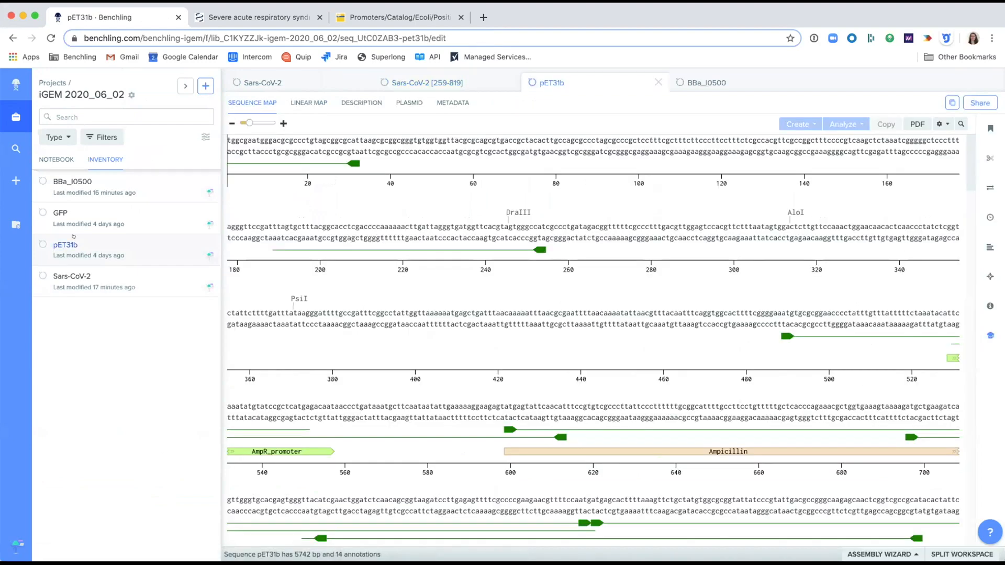
left_click(119, 215)
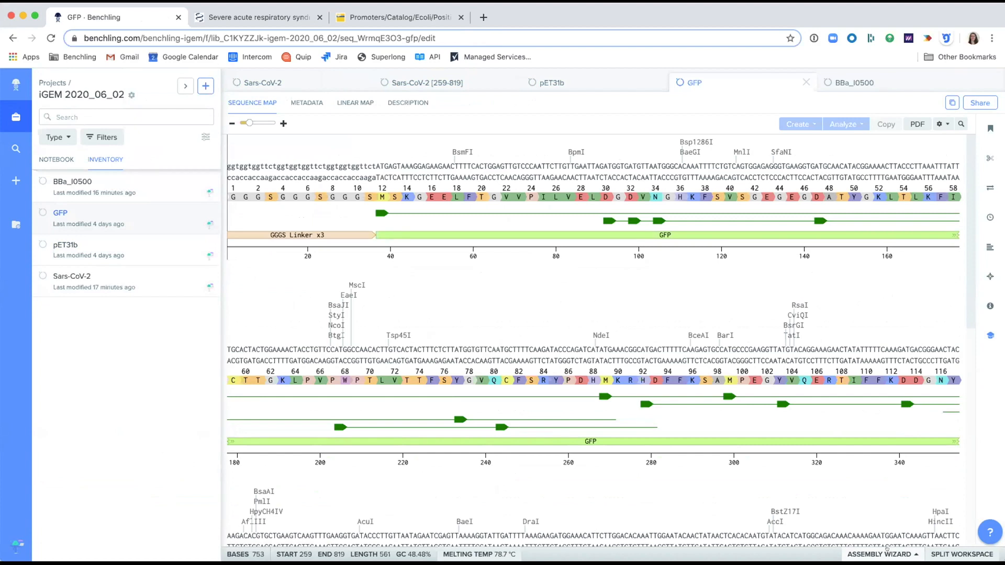
- Start a new assembly with the assembly wizard using the Gibson strategy
left_click(887, 552)
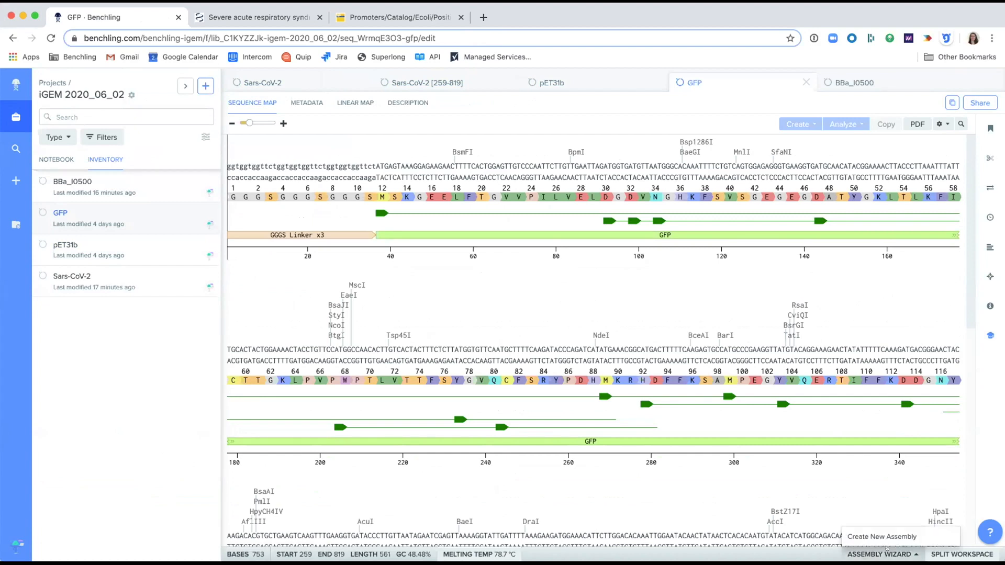
left_click(889, 537)
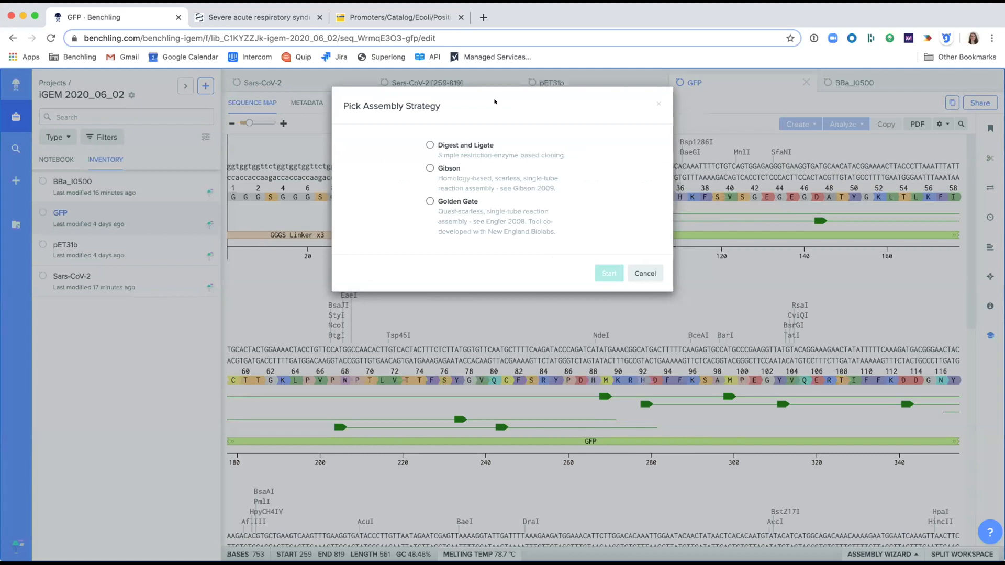
left_click(448, 179)
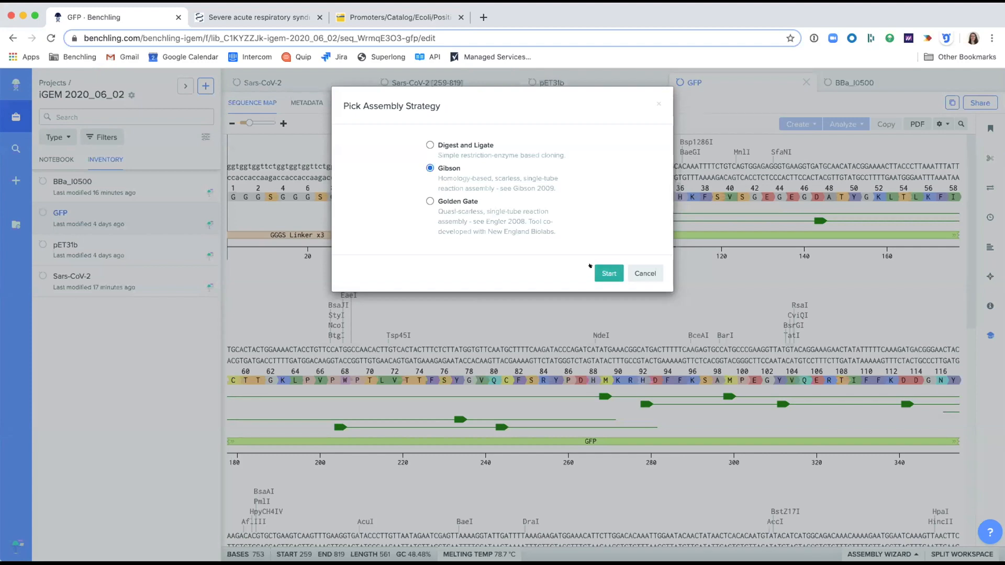
left_click(608, 273)
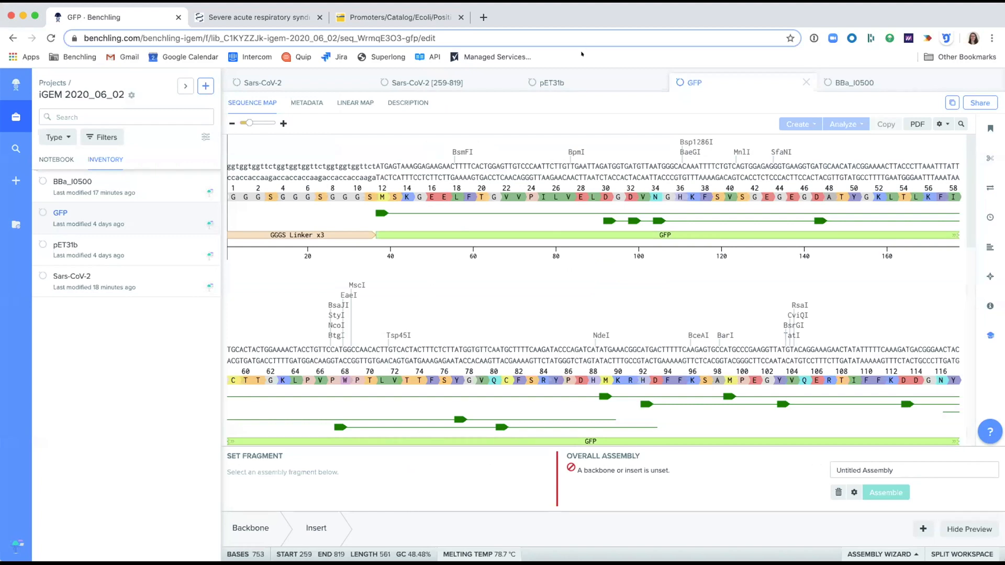
- Set the entire pET31b sequence, bases 1 to 5742, as the backbone fragment of the Gibson assembly
left_click(574, 77)
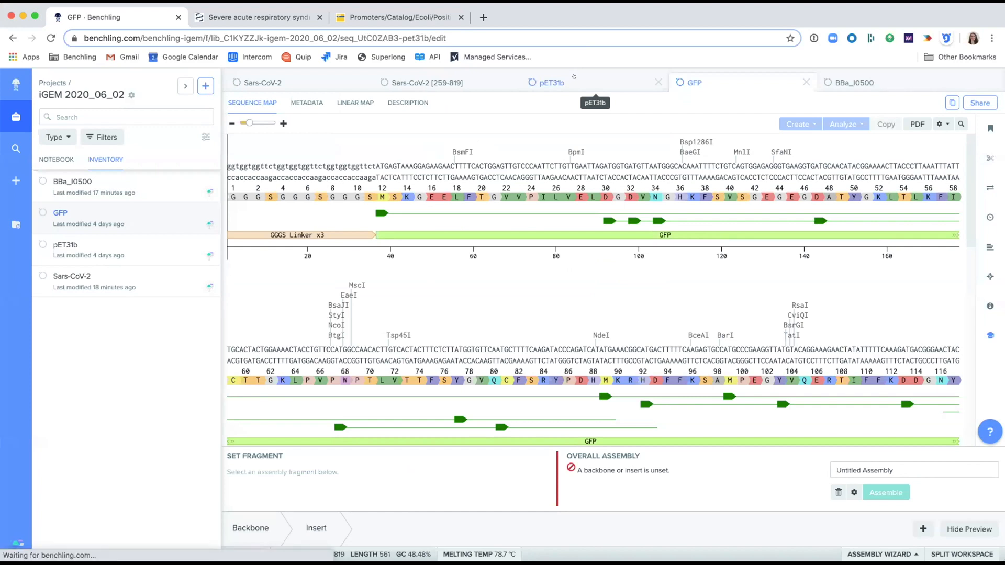
key("super+a")
left_click(407, 223)
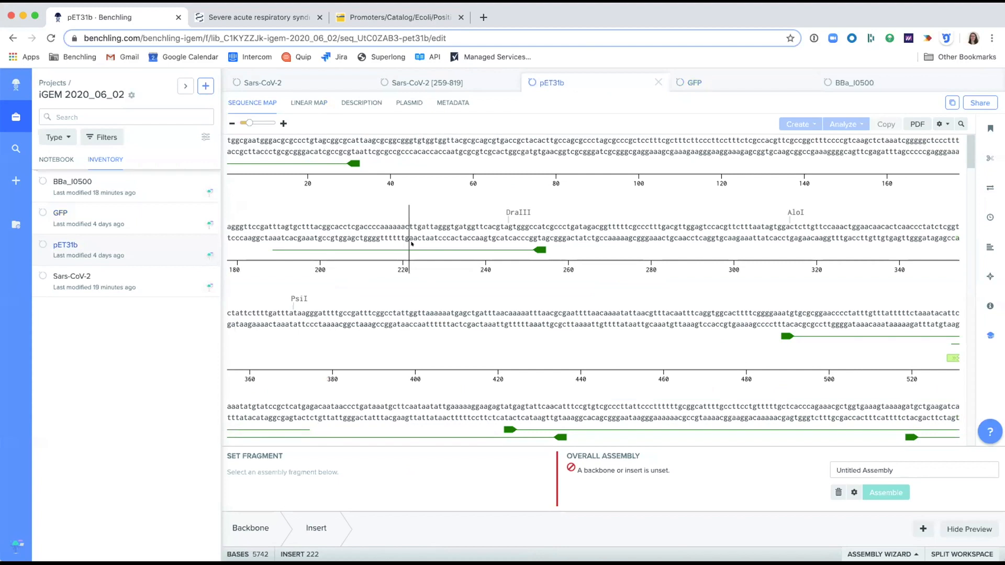
key("super+a")
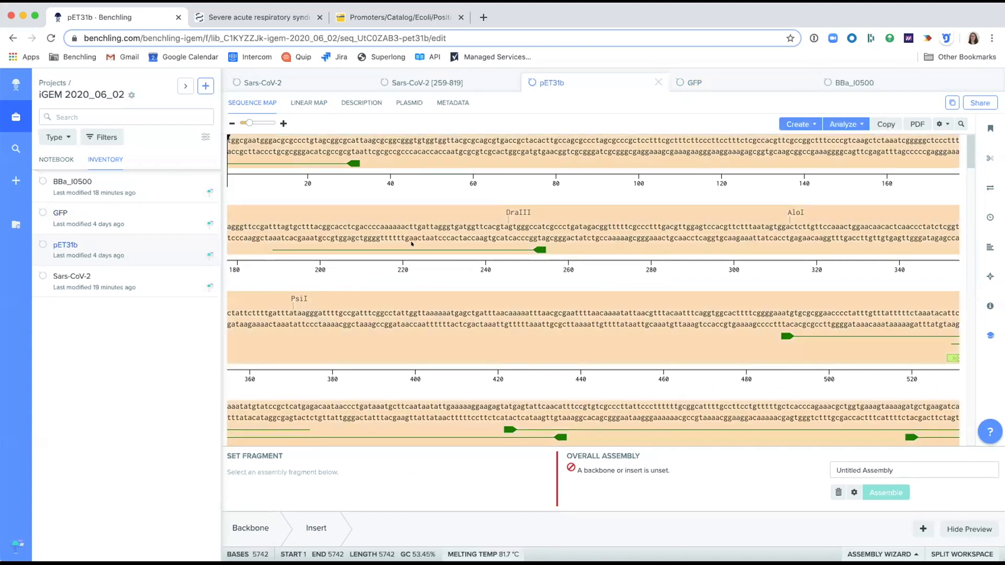
left_click(251, 528)
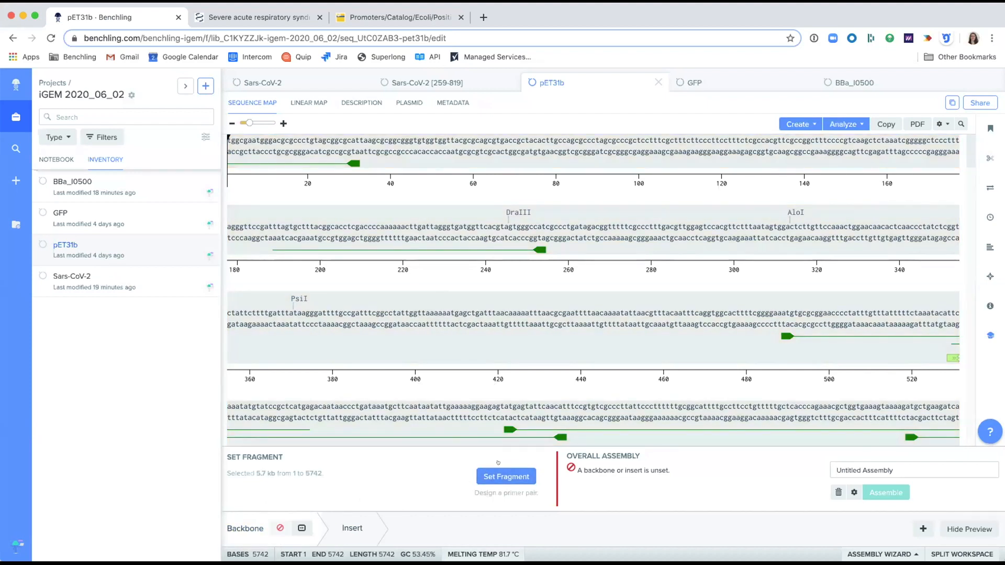
left_click(497, 472)
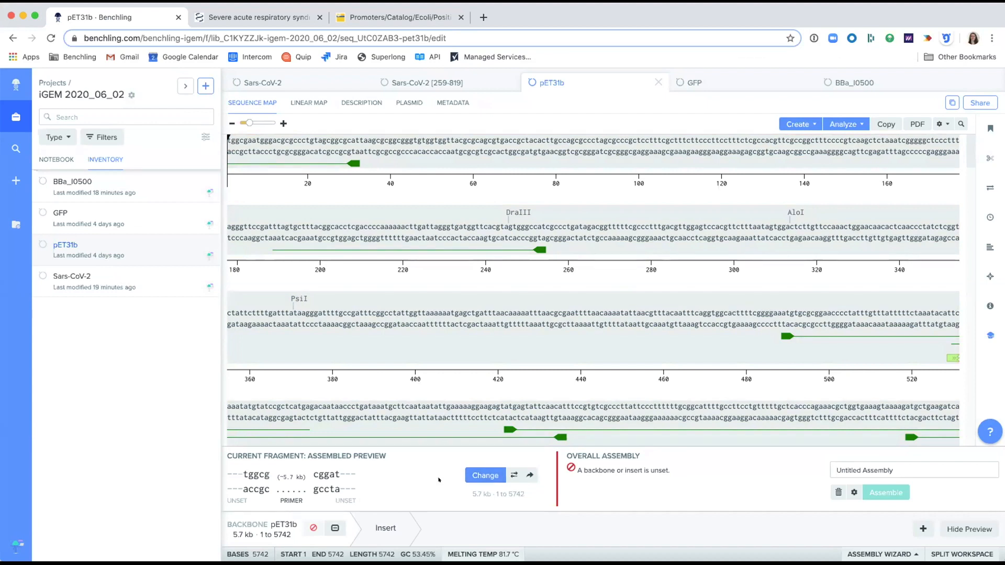
- Set the entire Sars-CoV-2 [259-819] sequence, bases 1 to 561, as the assembly's first insert
left_click(375, 528)
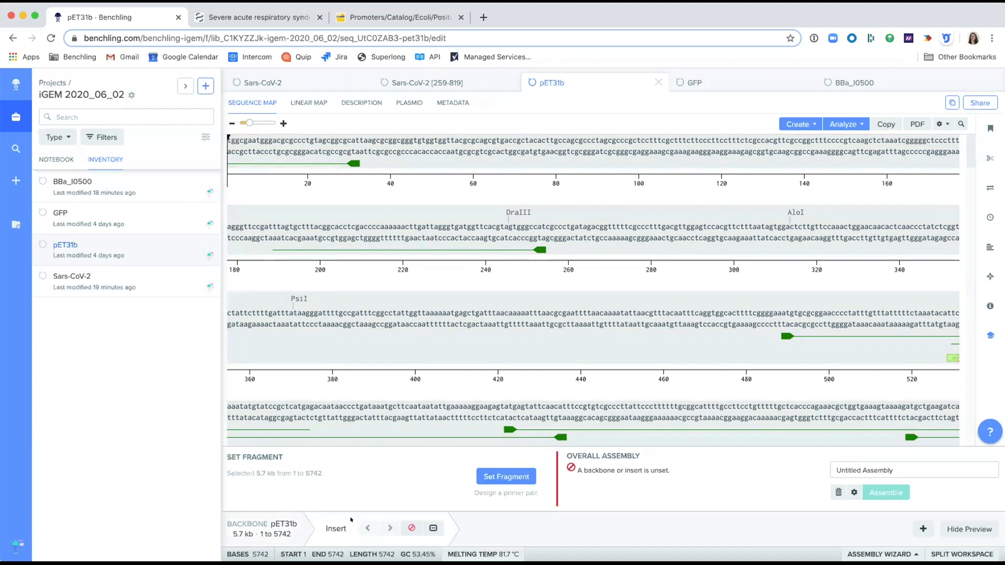
left_click(458, 82)
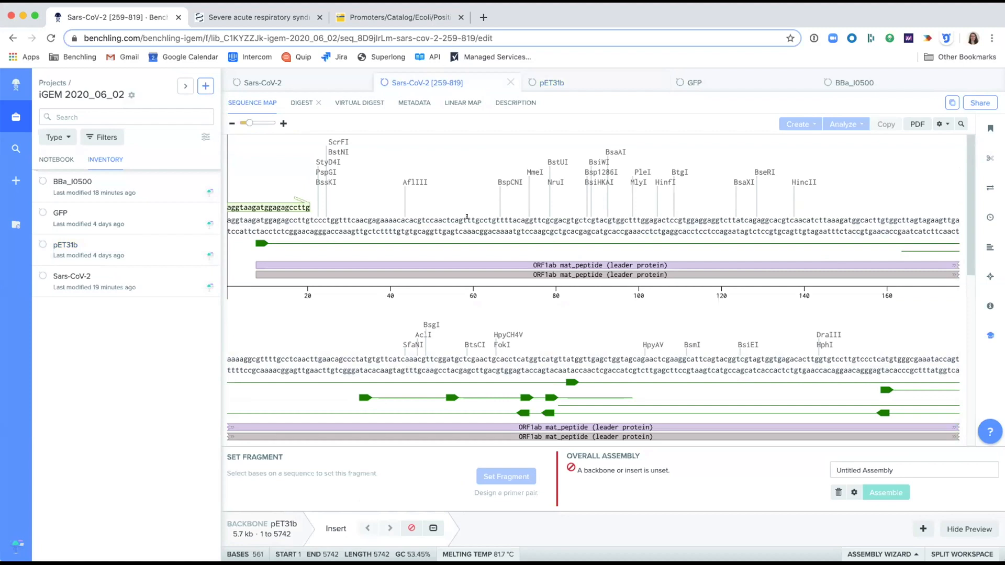
left_click(467, 217)
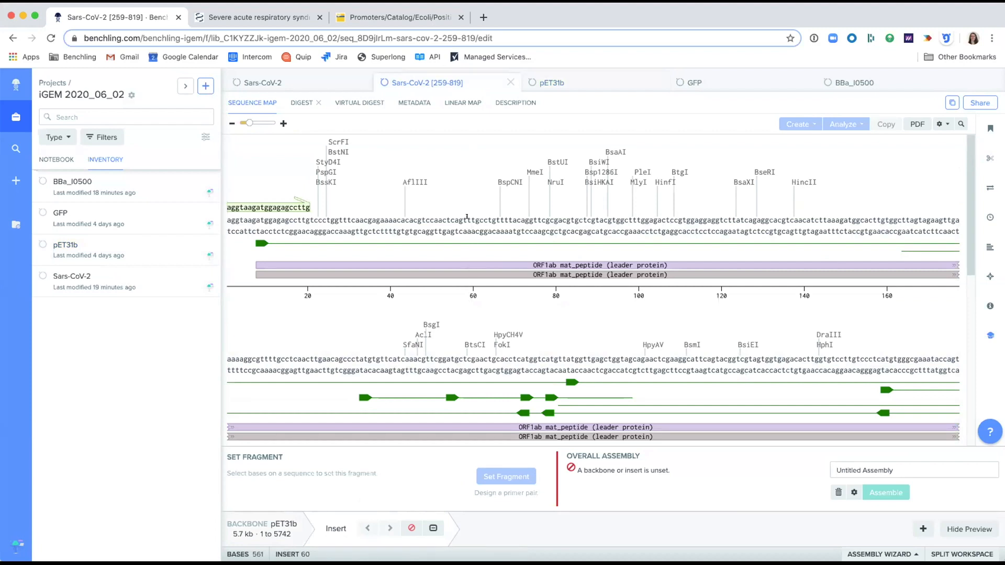
key("super+a")
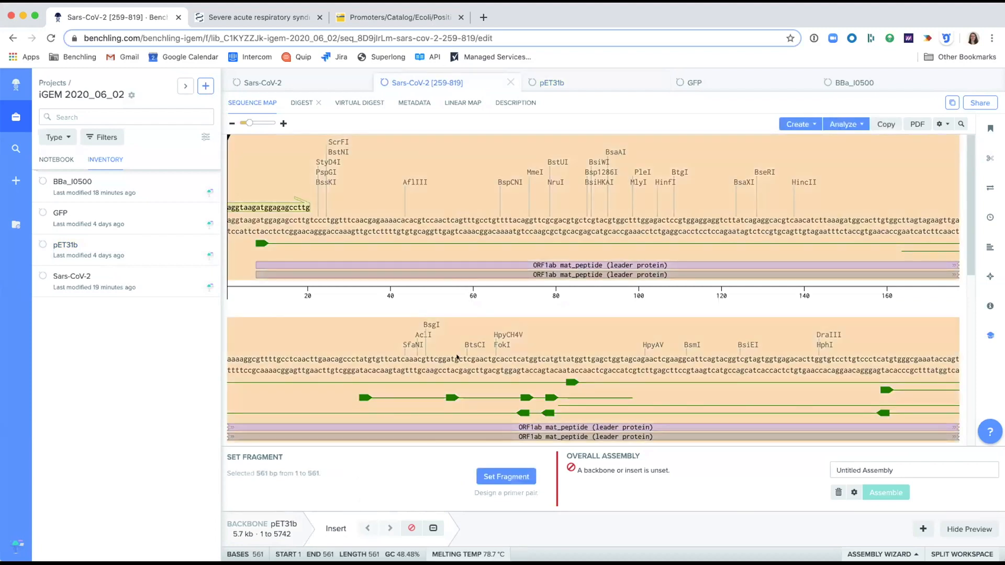
left_click(487, 475)
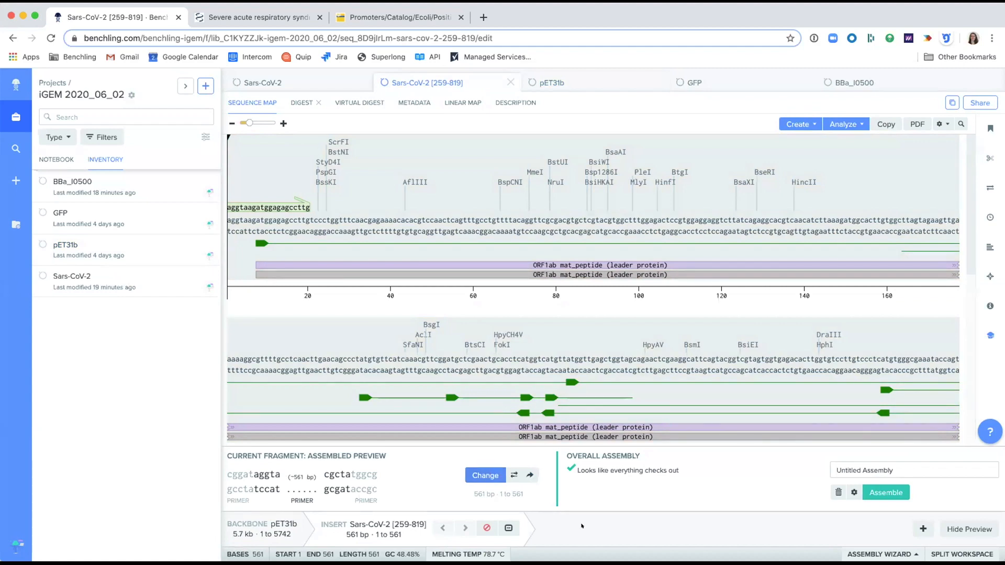
- Add a second insert to the assembly and set it to the entire GFP sequence, bases 1 to 753
left_click(922, 529)
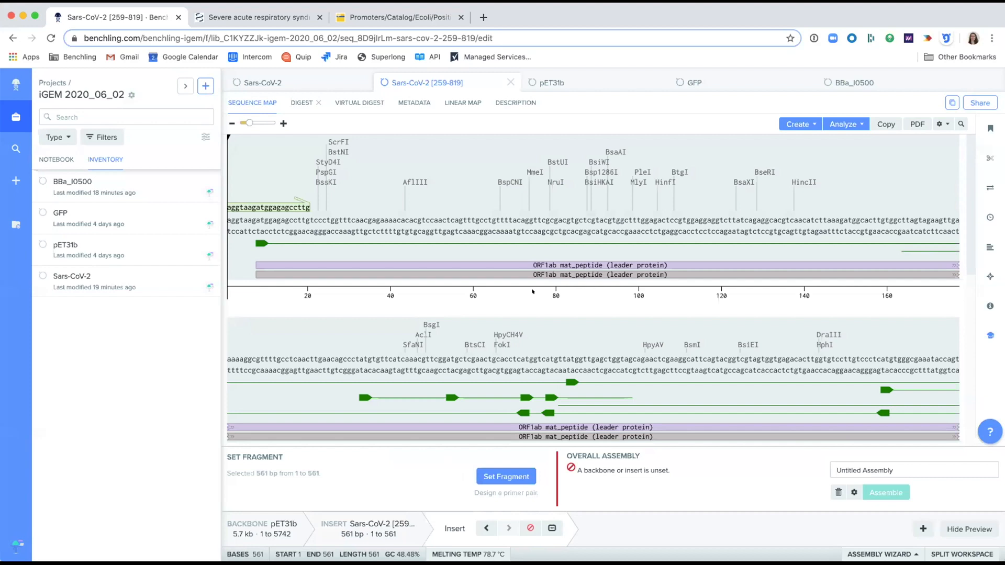
left_click(695, 79)
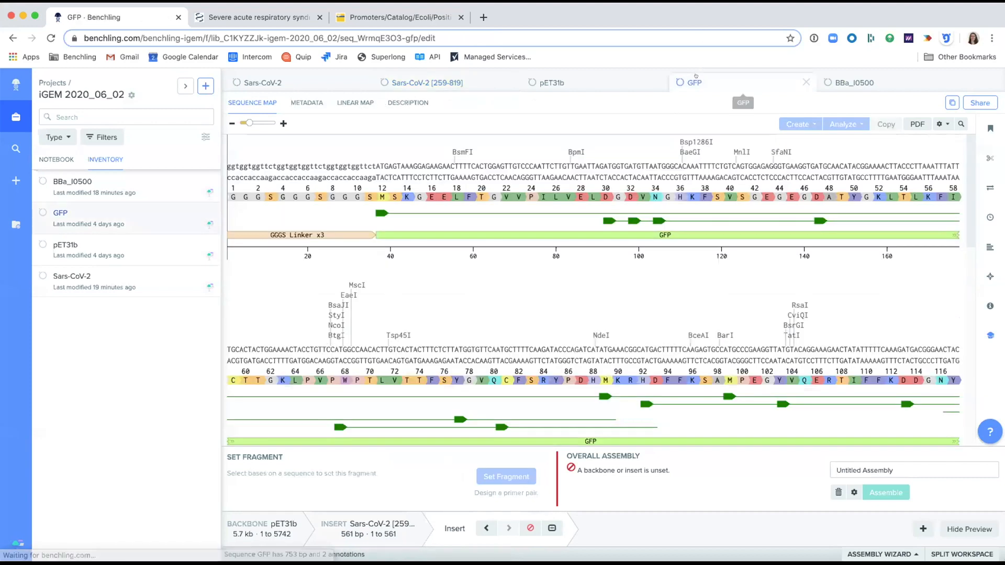
left_click(484, 166)
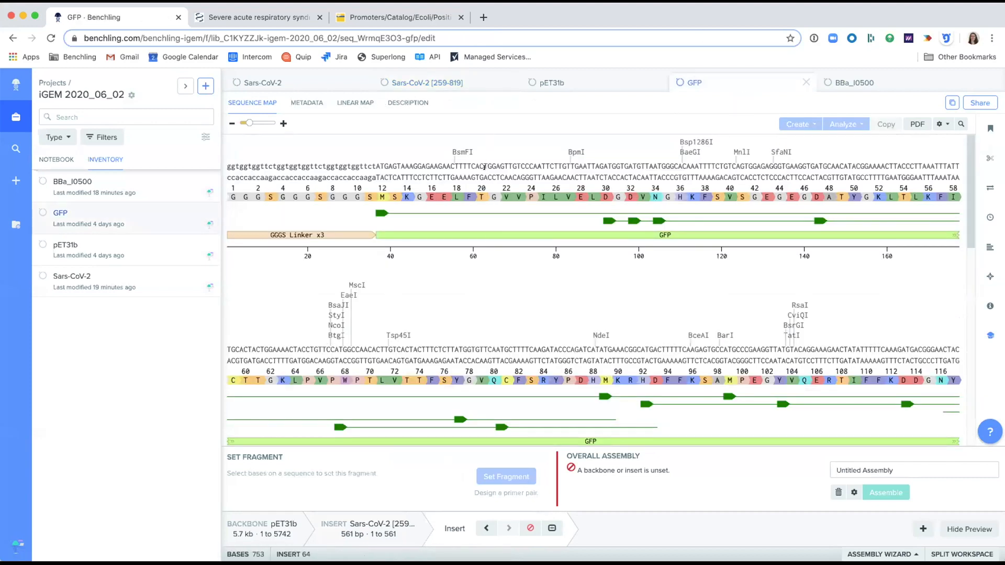
key("super+a")
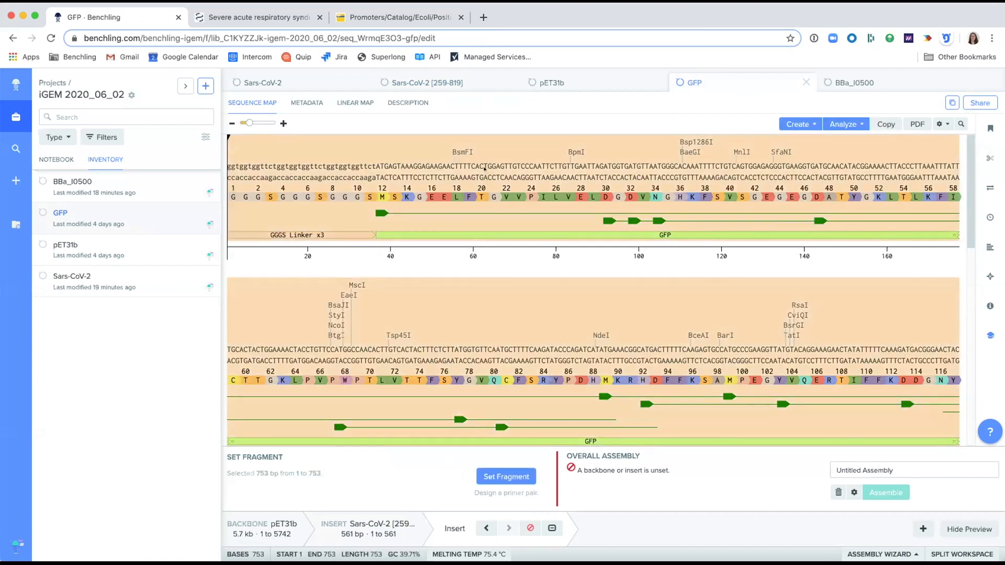
left_click(506, 476)
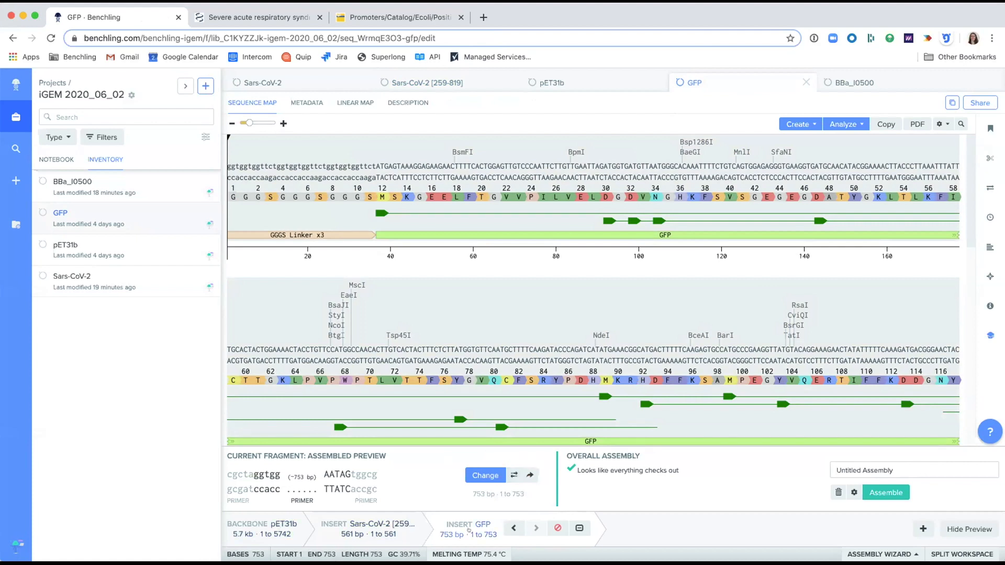
- Name the assembly pET31b-Sars-CoV2-GFP and assemble it, keeping iGEM 2020_06_02 as both the sequence and primer folder
triple_click(873, 470)
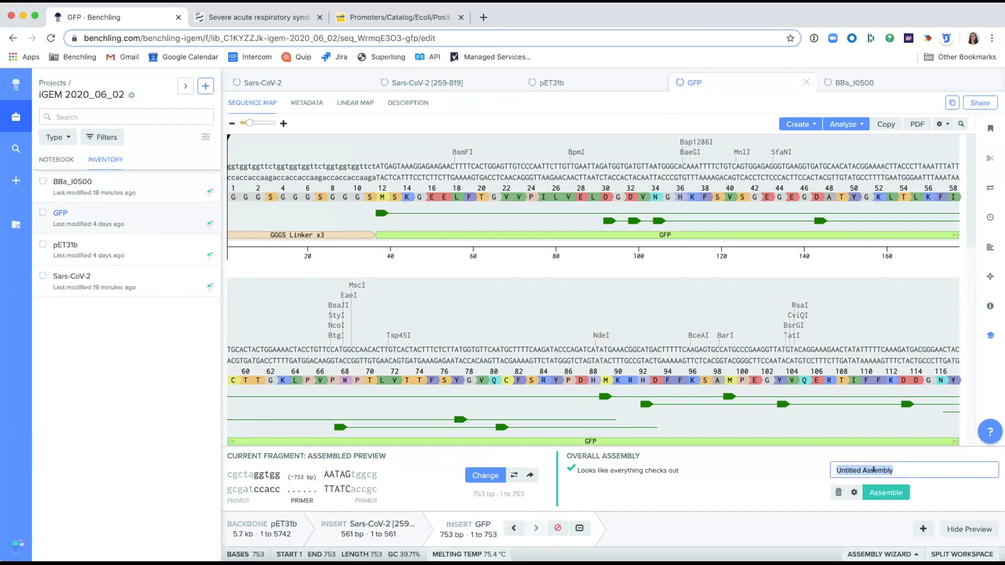
key("BackSpace")
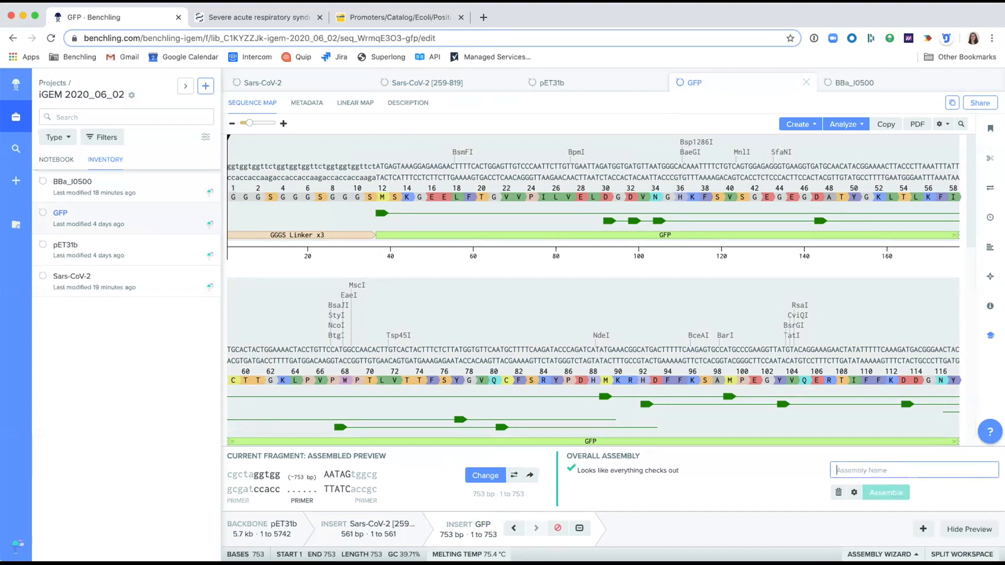
type("pET31b")
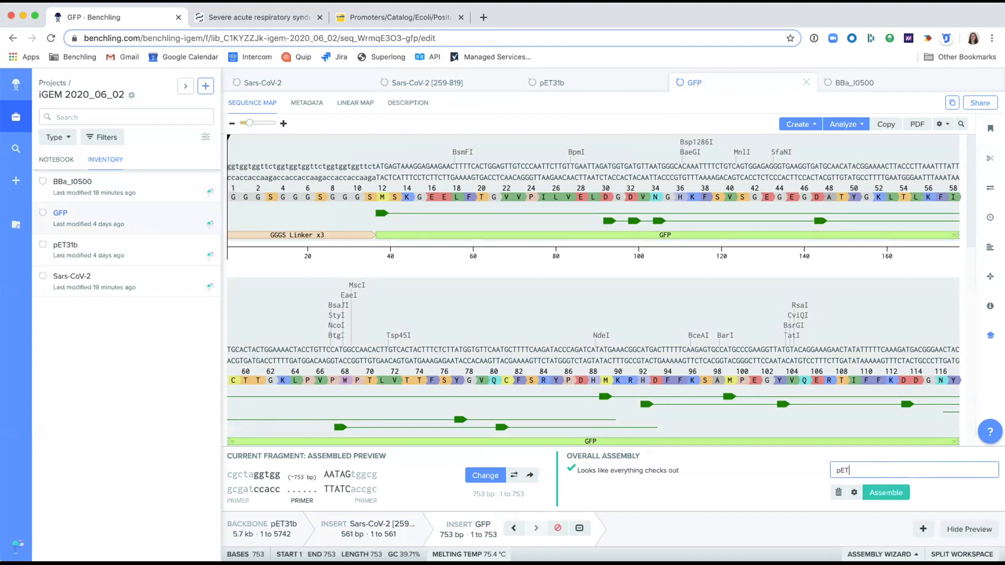
type("-Sars-CoV2-GFP")
left_click(875, 491)
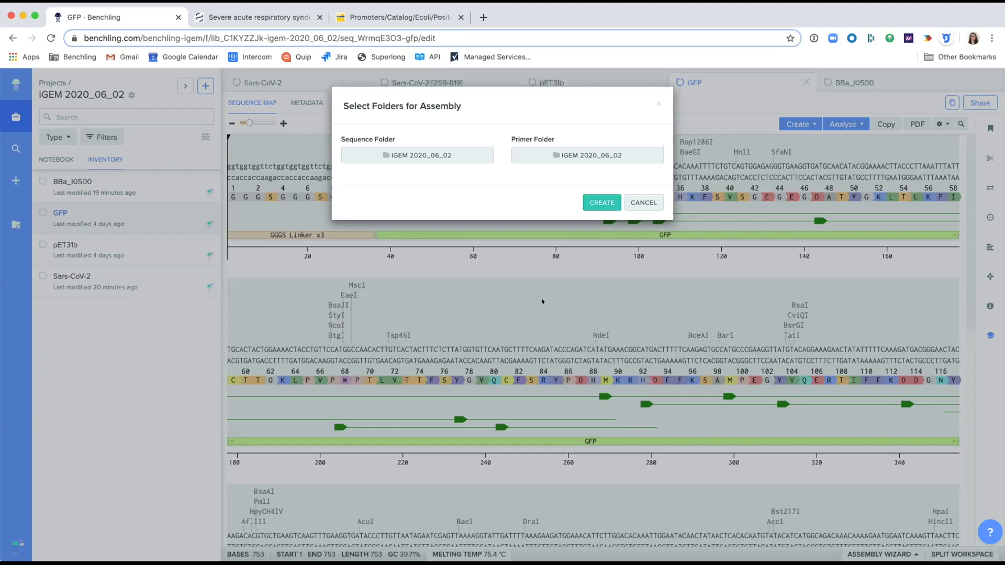
left_click(587, 198)
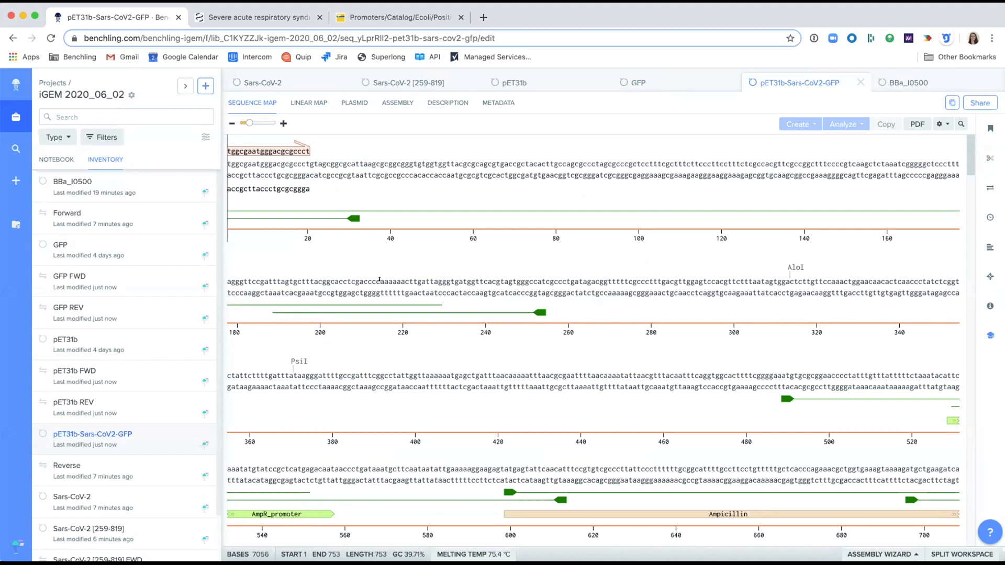
- Finalize the pET31b-Sars-CoV2-GFP assembly from its assembly primers view, and display the construct's plasmid map
scroll(372, 280, "down", 3)
scroll(370, 283, "up", 3)
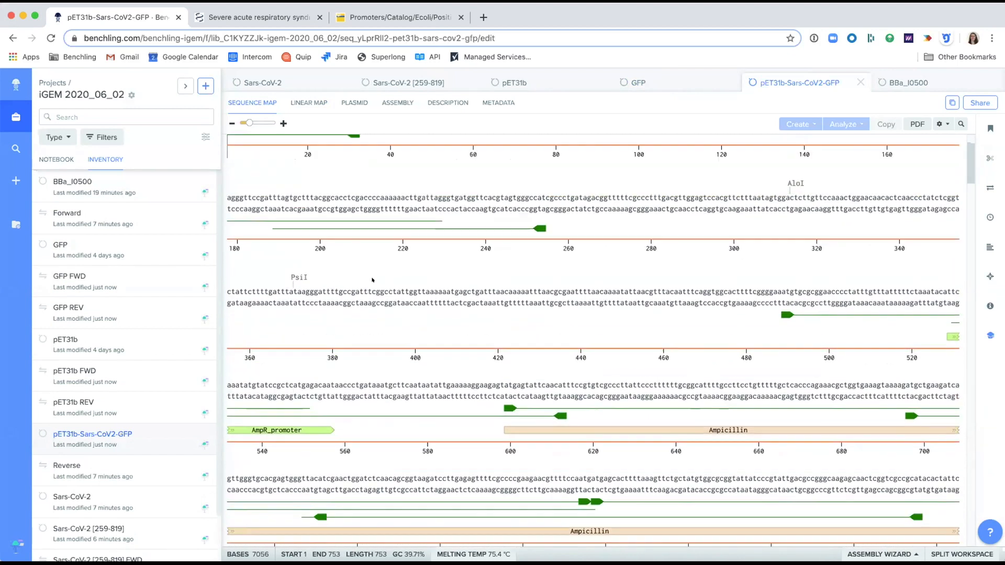
left_click(384, 100)
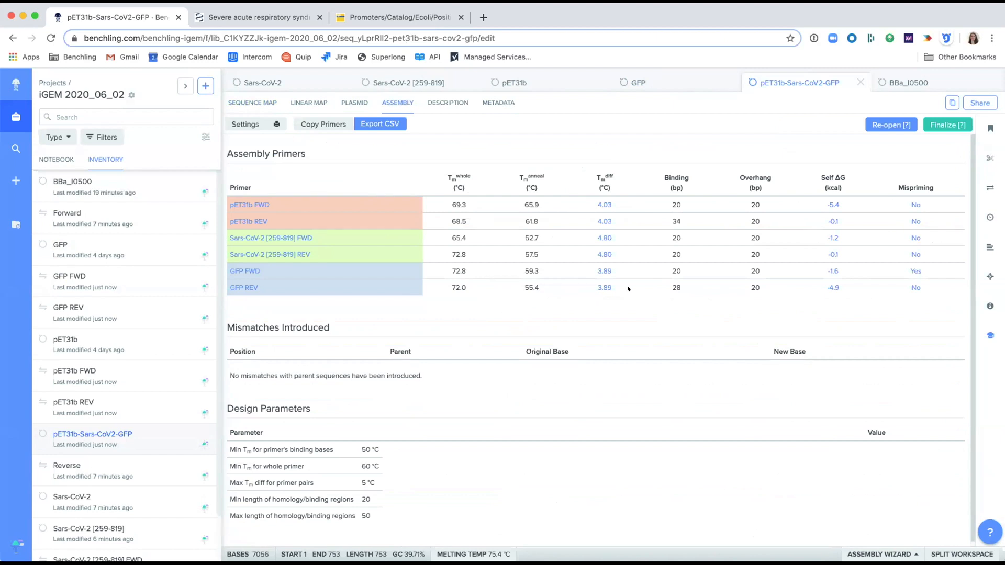
left_click(951, 122)
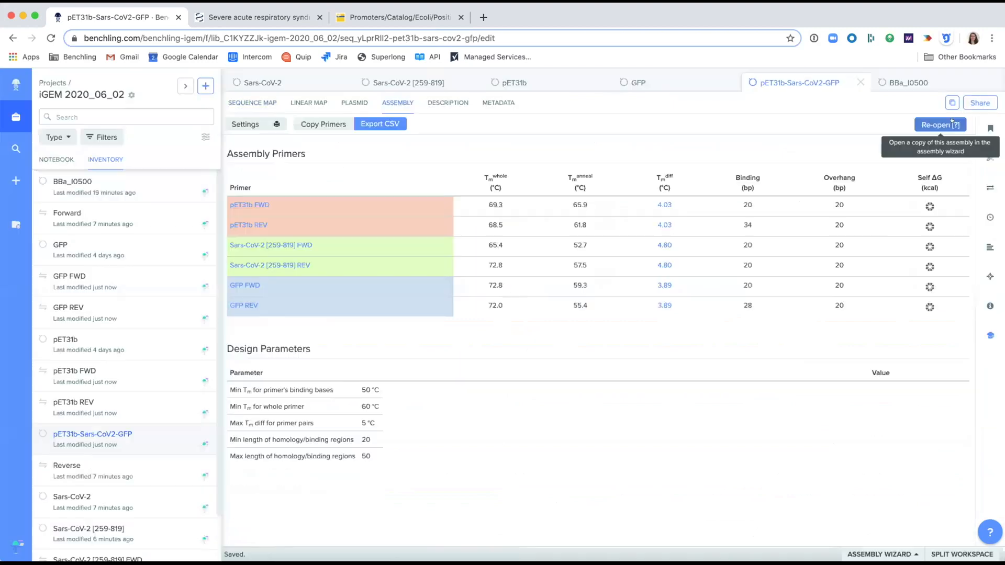
left_click(243, 102)
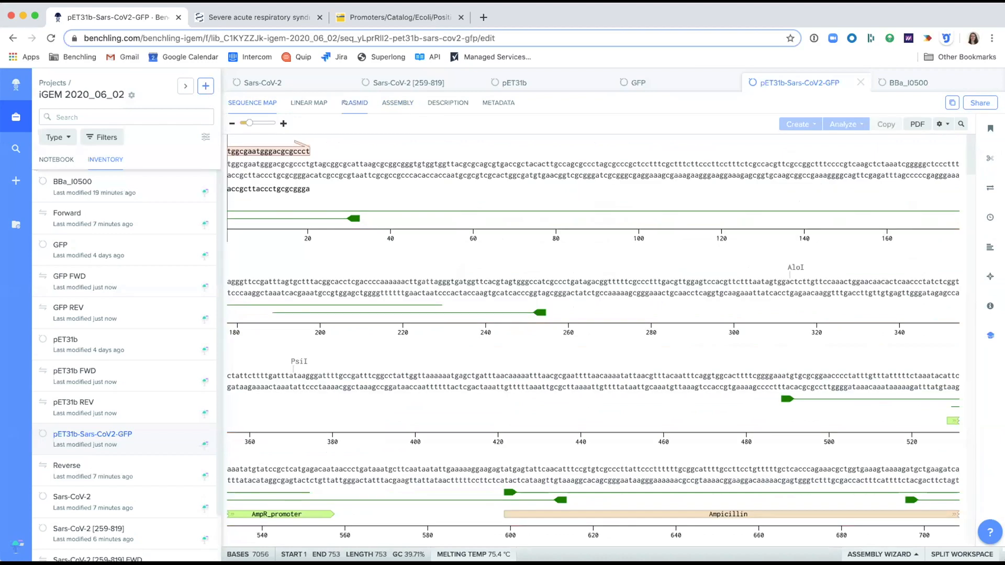
left_click(346, 102)
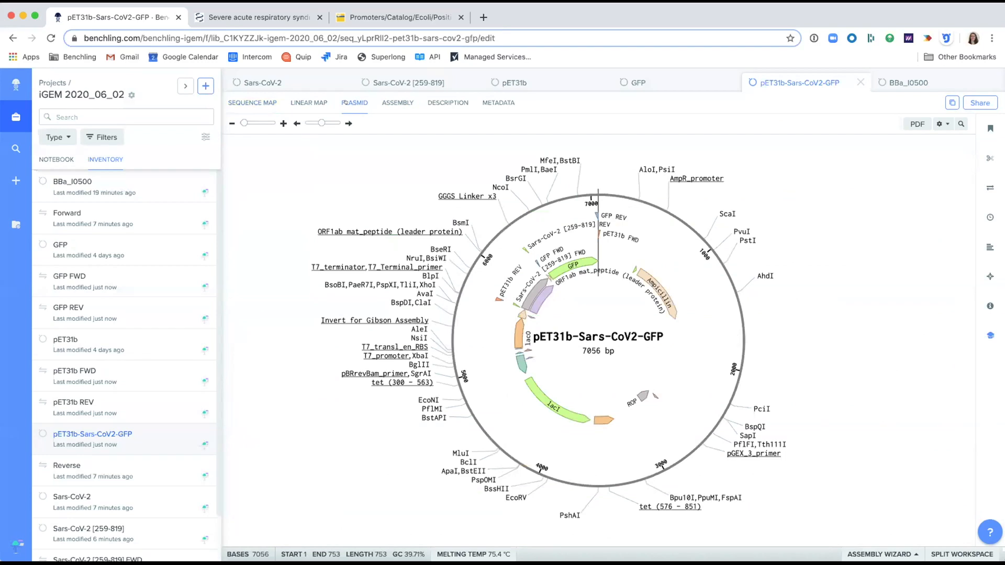
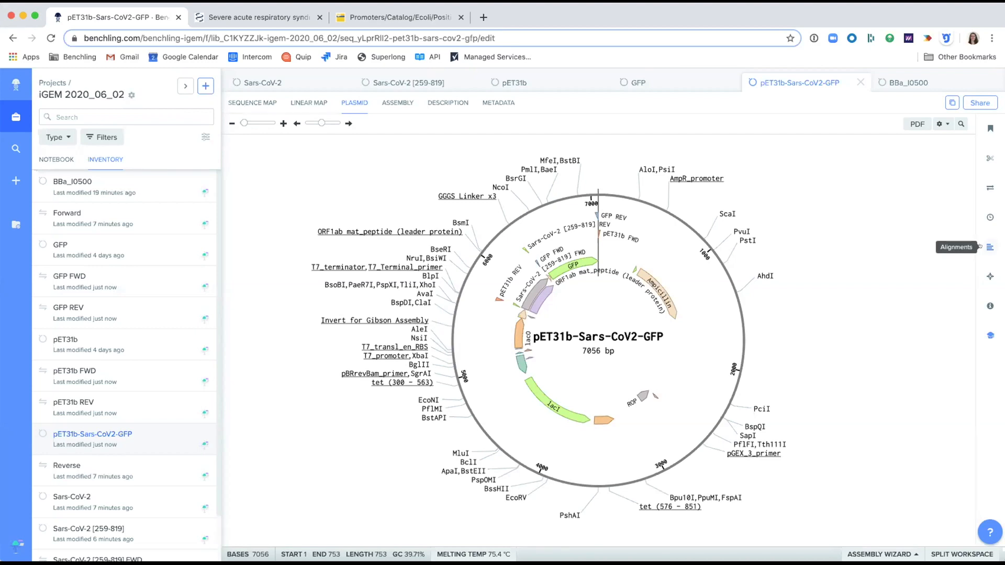
- Start a new alignment with pET31b-Sars-CoV2-GFP as template, and add trace files Sequence File (1).ab1, (2).ab1 and (3).ab1
left_click(979, 246)
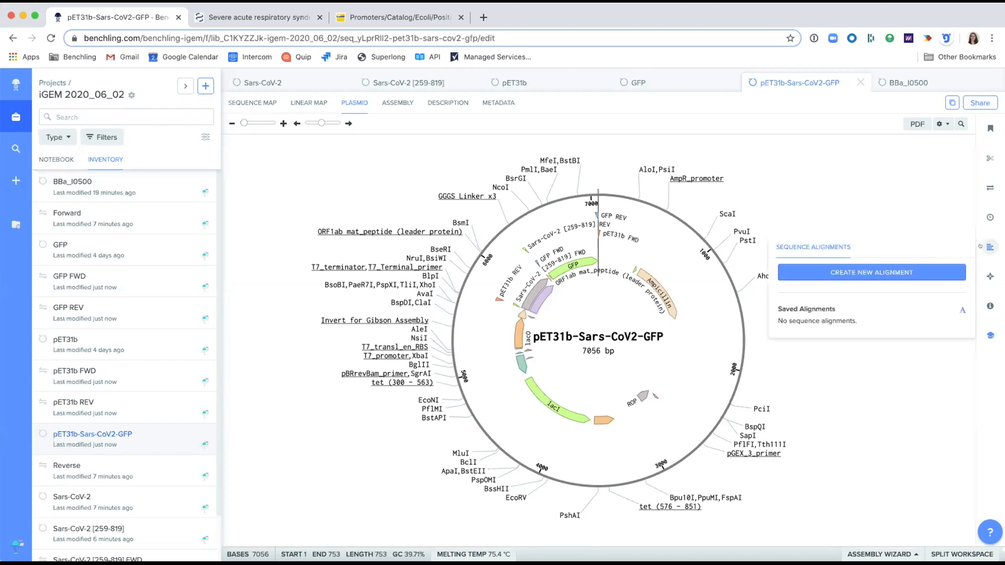
left_click(914, 272)
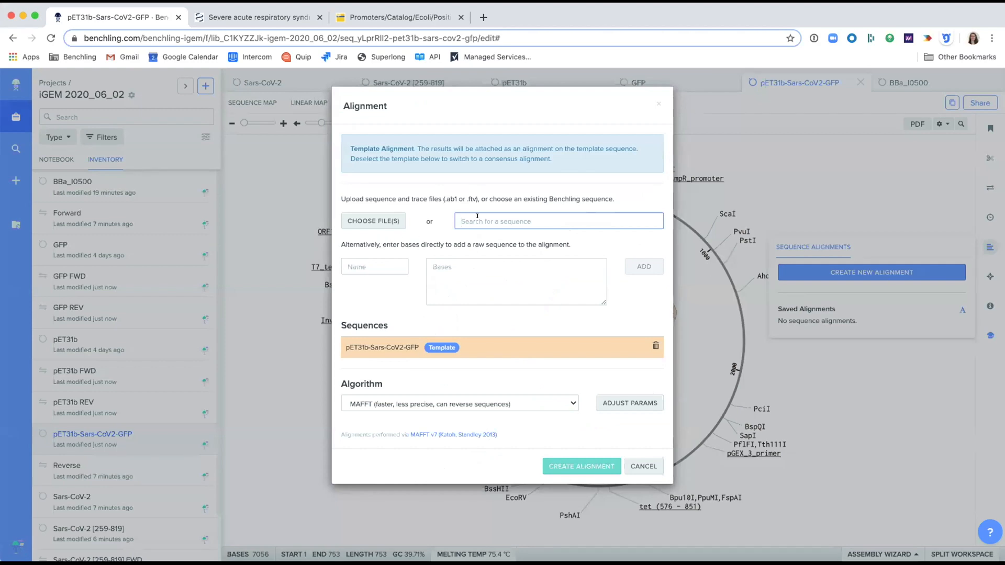
left_click(373, 220)
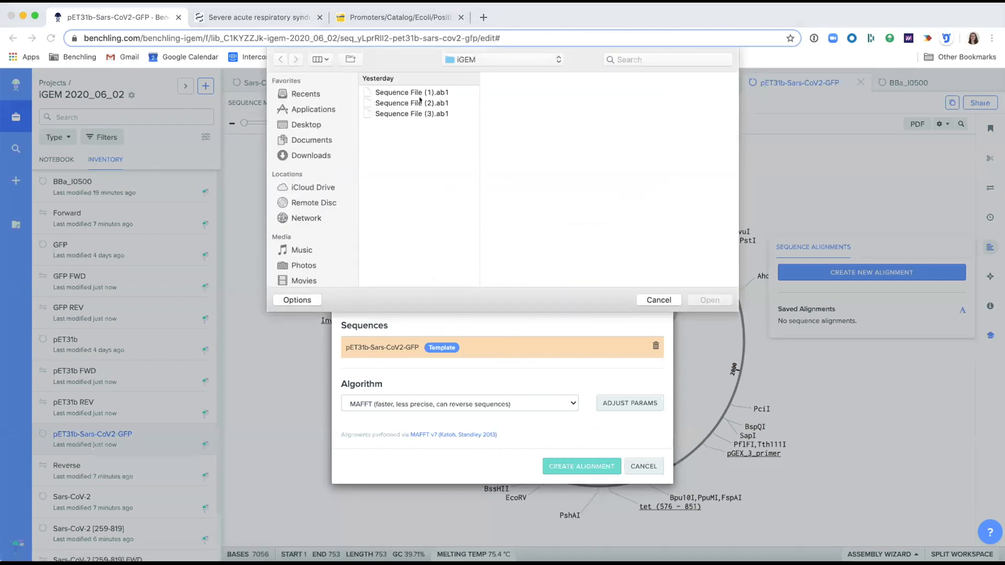
left_click(419, 92)
left_click(416, 114, "shift")
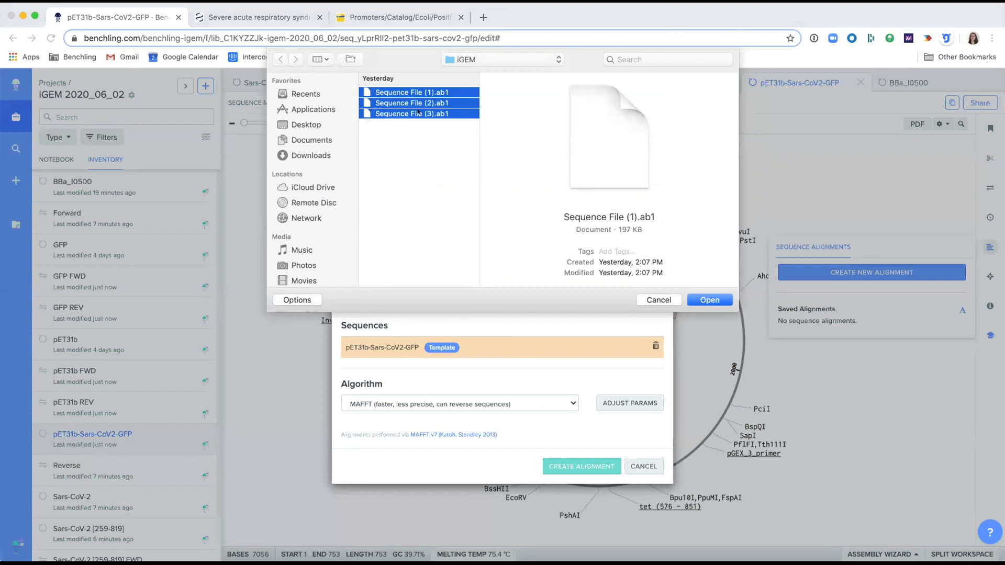
left_click(720, 300)
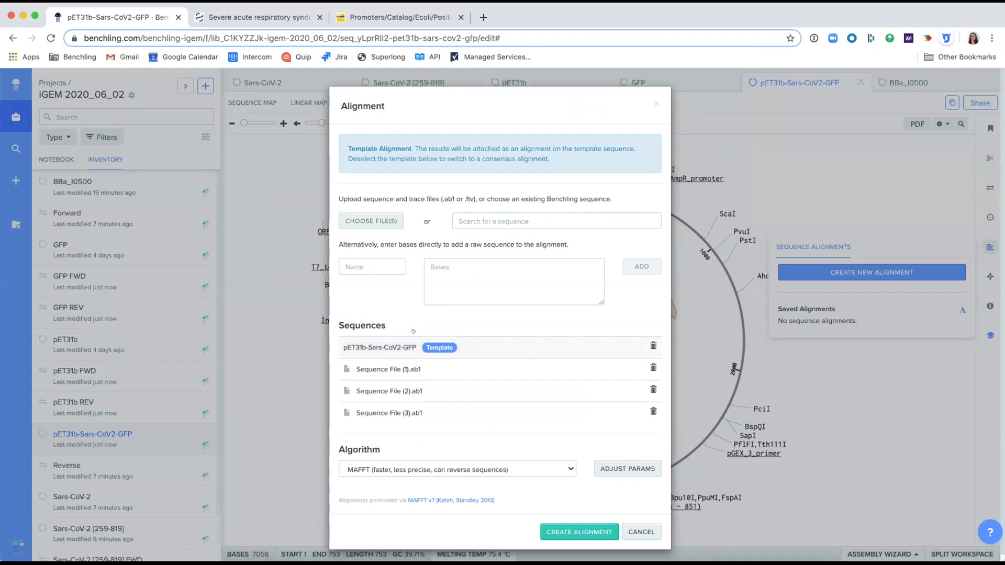
- Keep pET31b-Sars-CoV2-GFP as the template and create the alignment of the three trace files using MAFFT
left_click(448, 341)
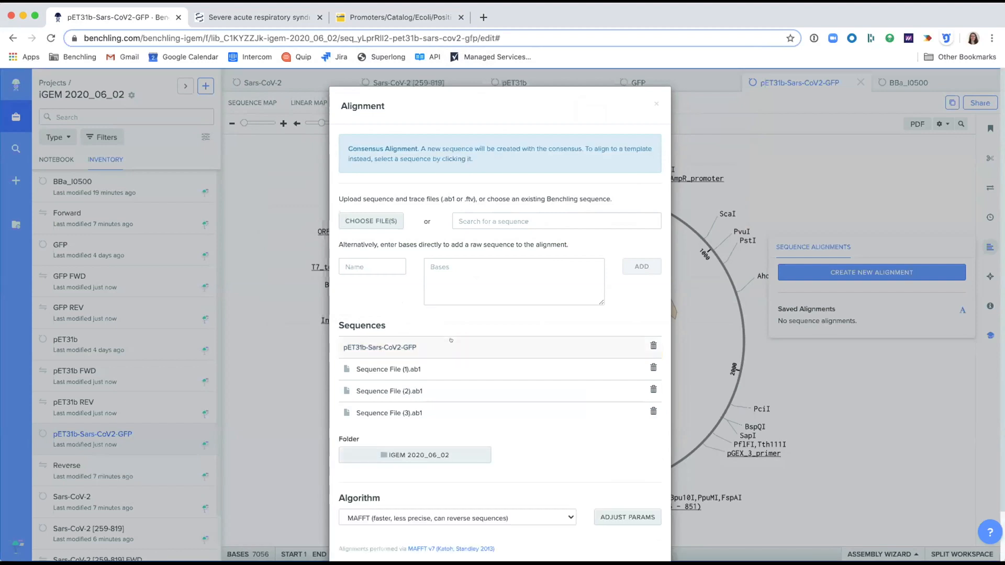
left_click(431, 342)
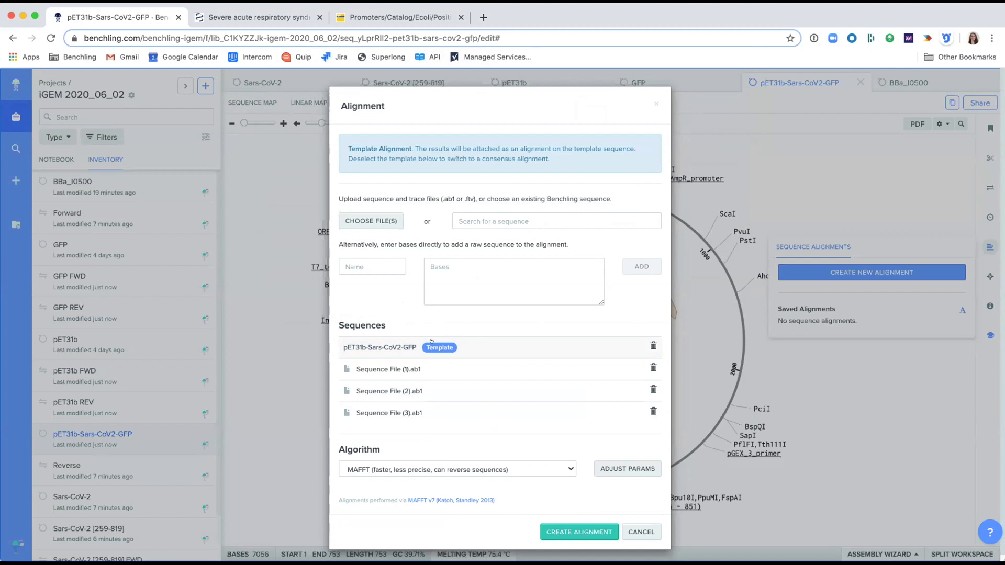
left_click(414, 343)
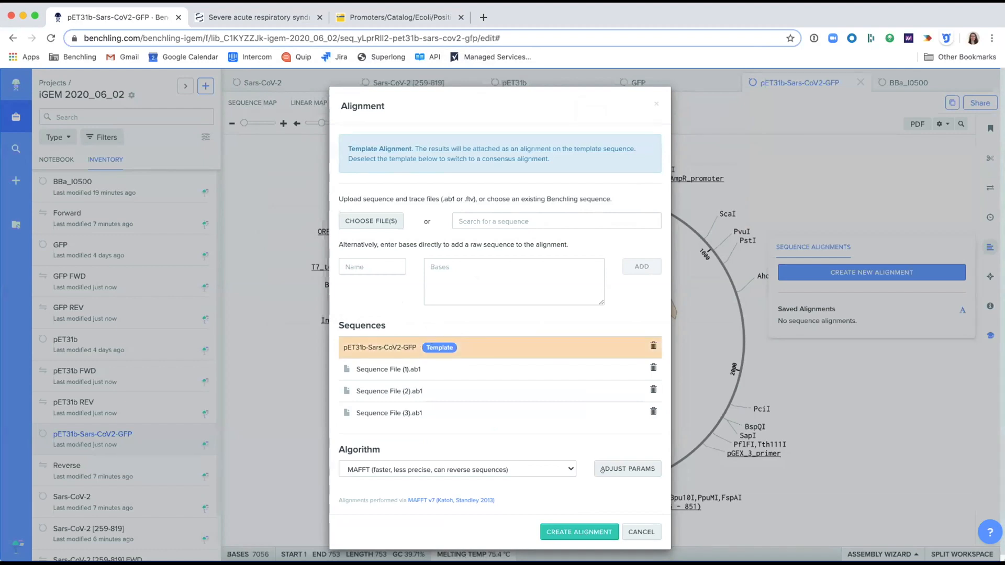
left_click(583, 531)
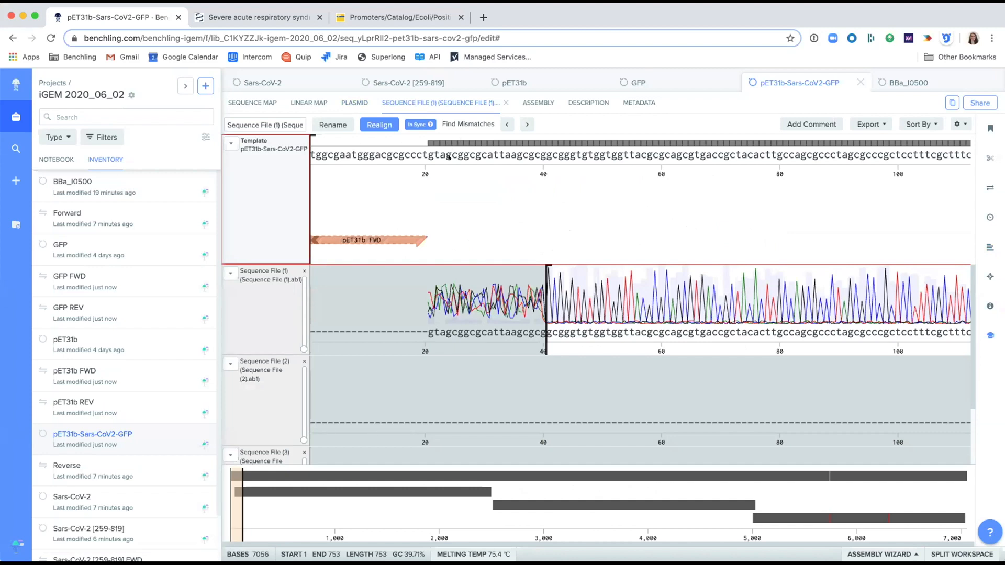
- Examine the Sequence File (1) and (2) traces along the template, including base quality, and check the alignment's display options
scroll(343, 439, "down", 3)
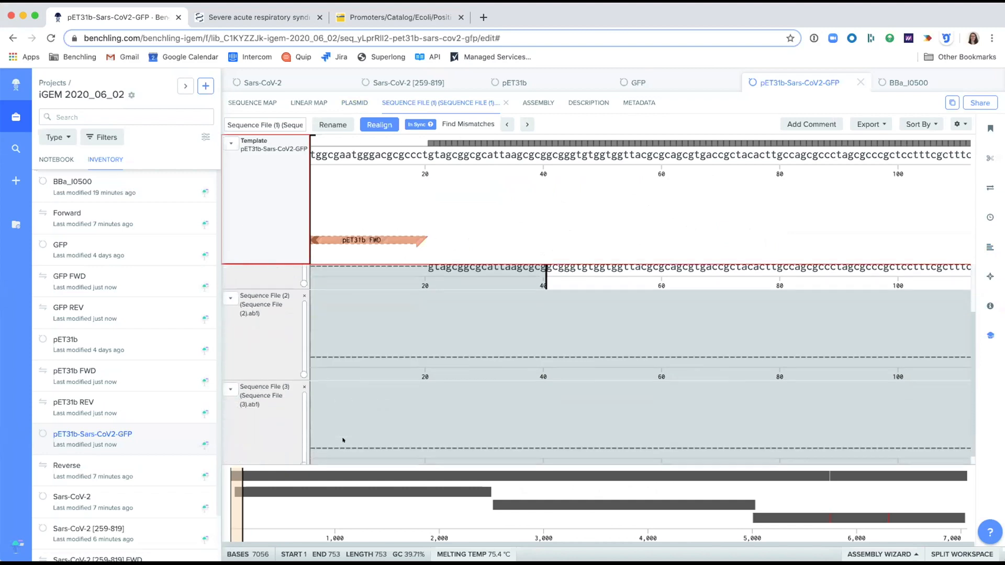
scroll(343, 433, "up", 3)
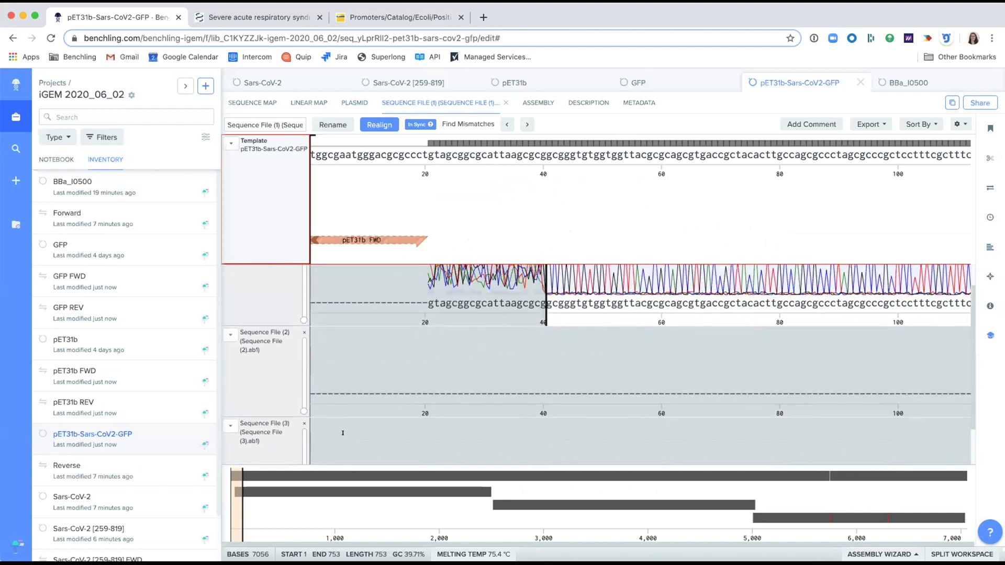
scroll(617, 224, "right", 10)
scroll(617, 224, "right", 12)
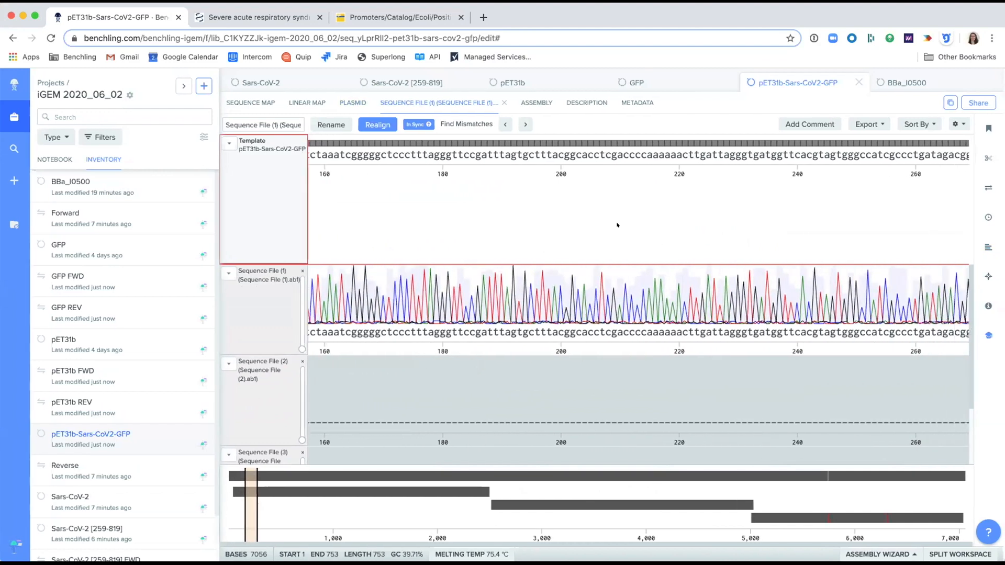
mouse_move(512, 302)
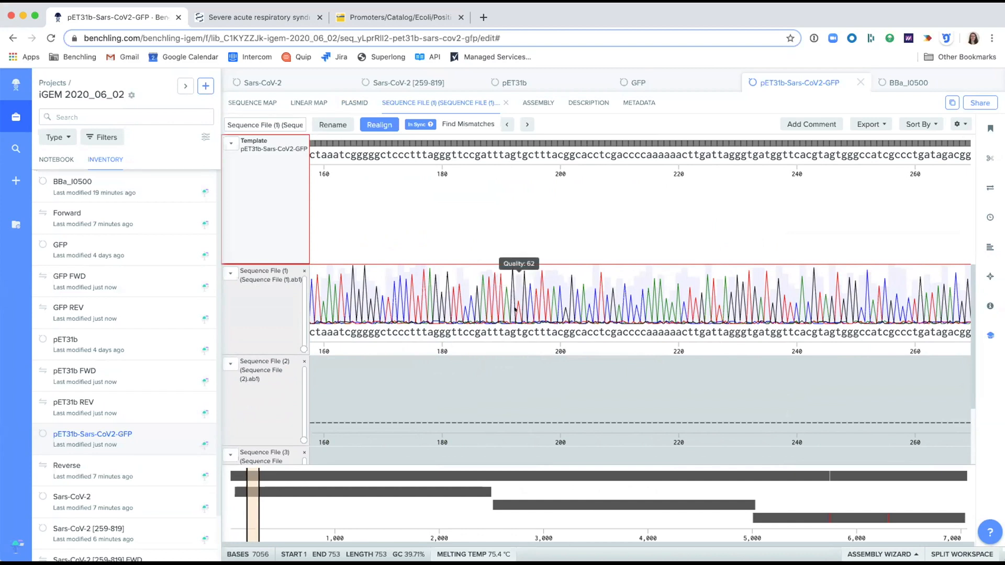
scroll(516, 308, "right", 6)
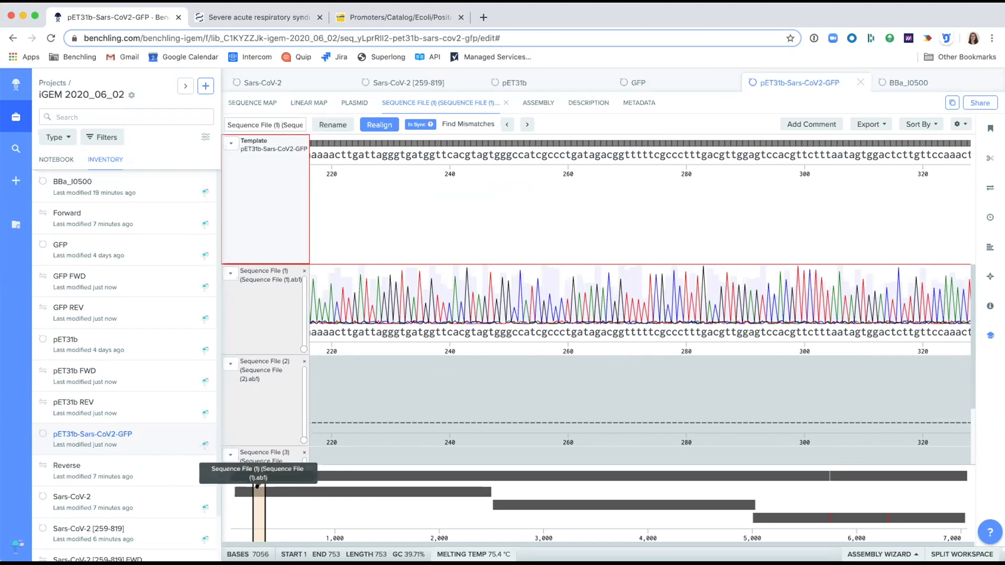
left_click_drag(268, 490, 523, 487)
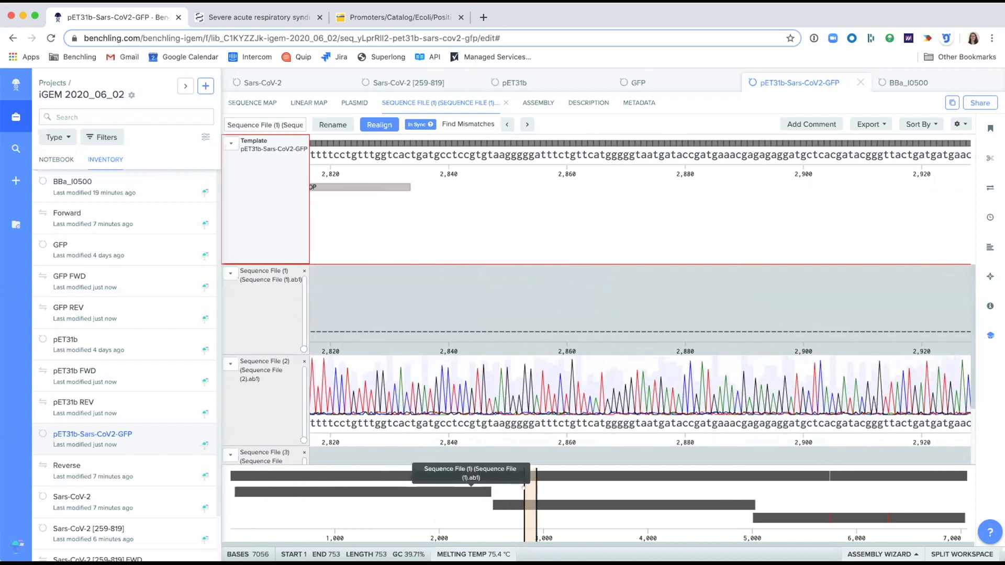
left_click(958, 124)
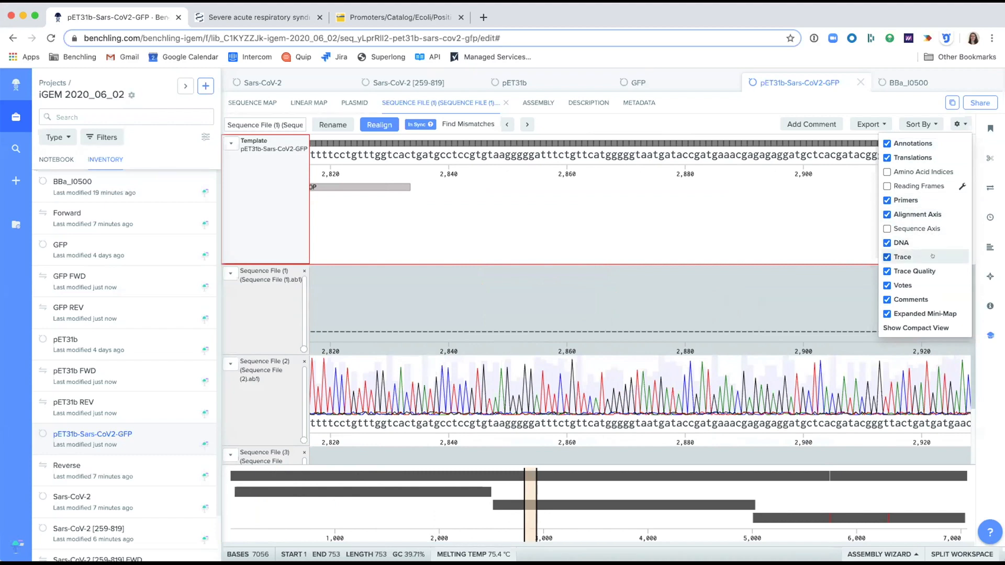
left_click(953, 124)
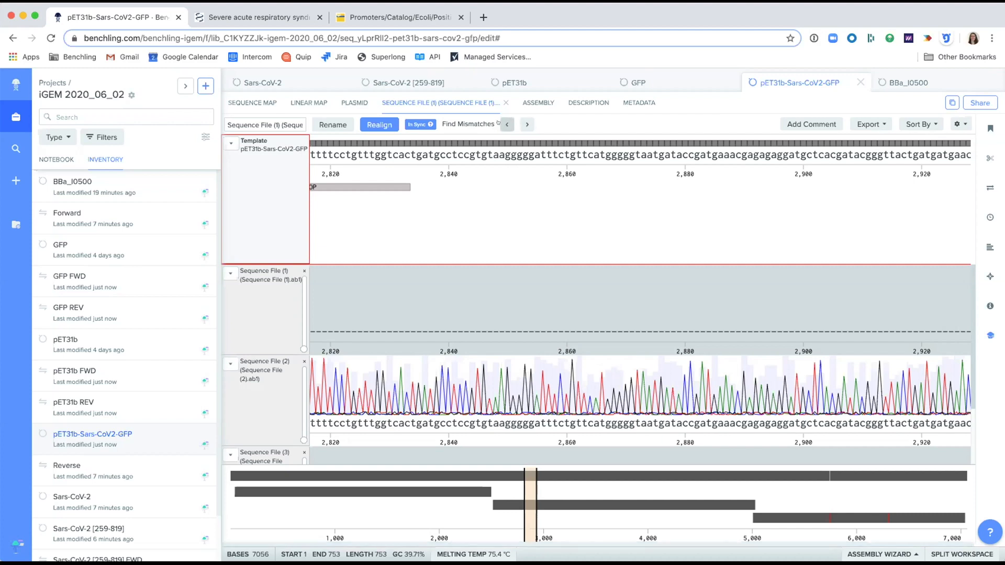
- Find the next mismatch in the alignment and save the comment "mismatch?" on the mismatched bases of Sequence File (3)
left_click(525, 124)
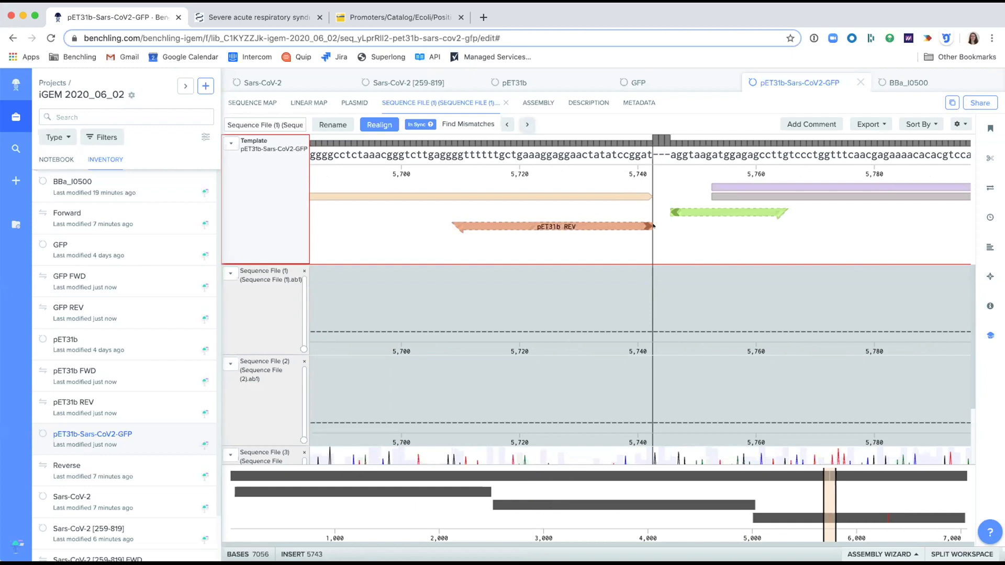
scroll(674, 397, "down", 3)
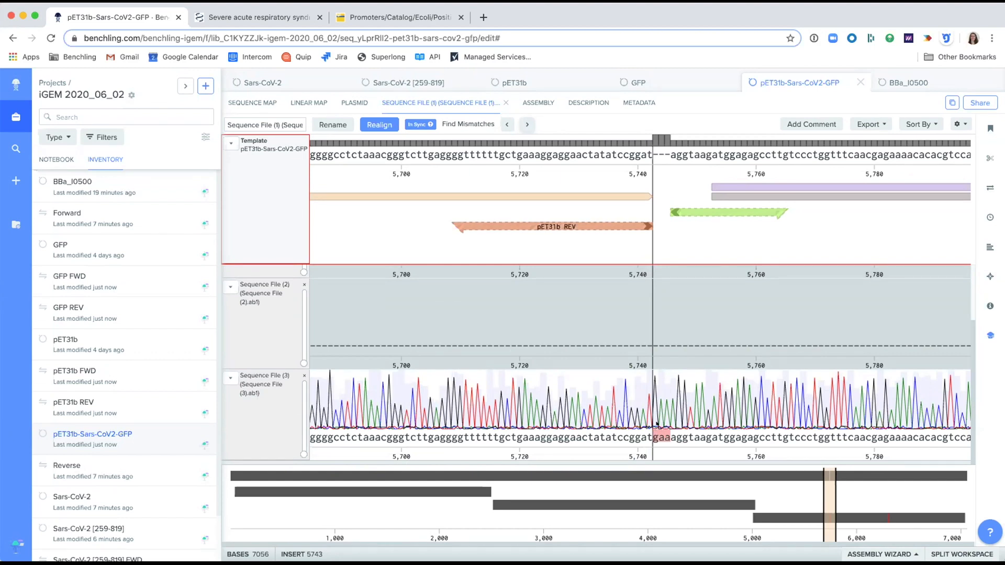
scroll(655, 404, "up", 2)
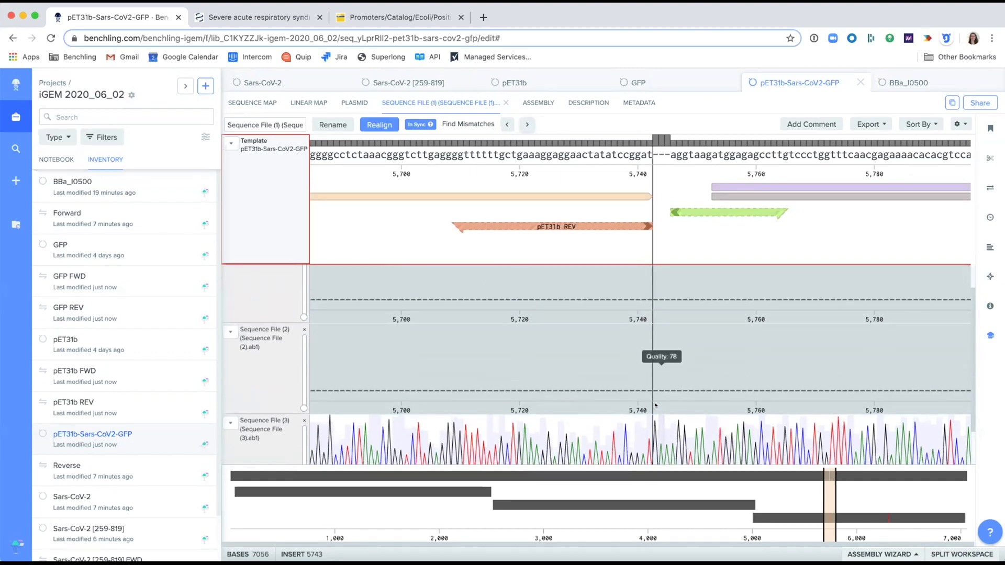
scroll(655, 404, "down", 2)
scroll(655, 408, "left", 1)
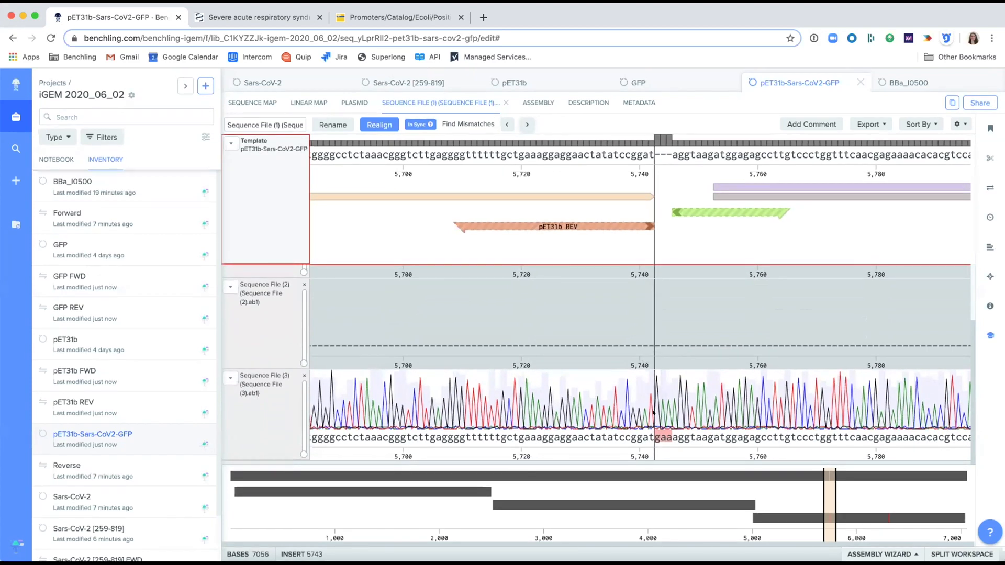
left_click(656, 432)
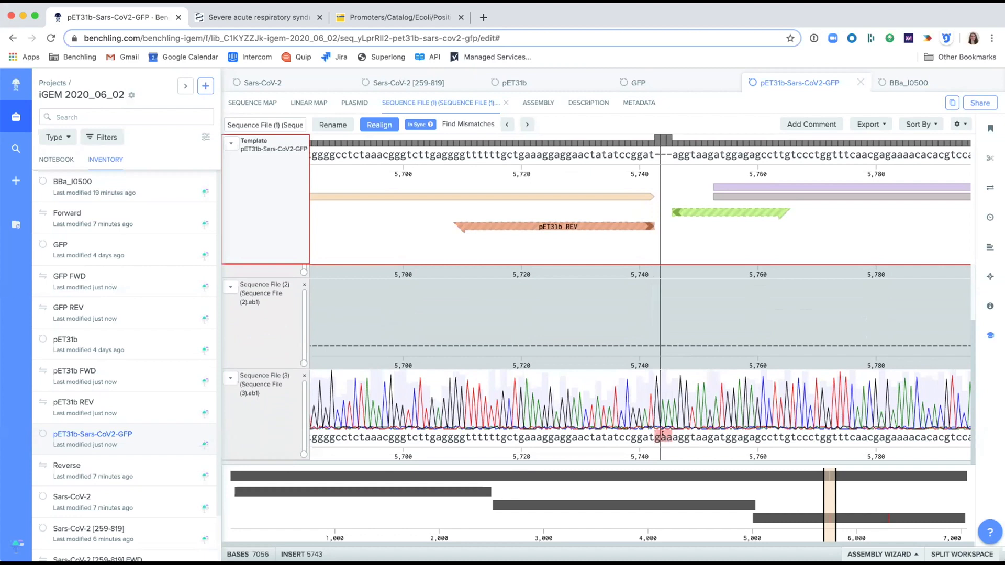
left_click(812, 124)
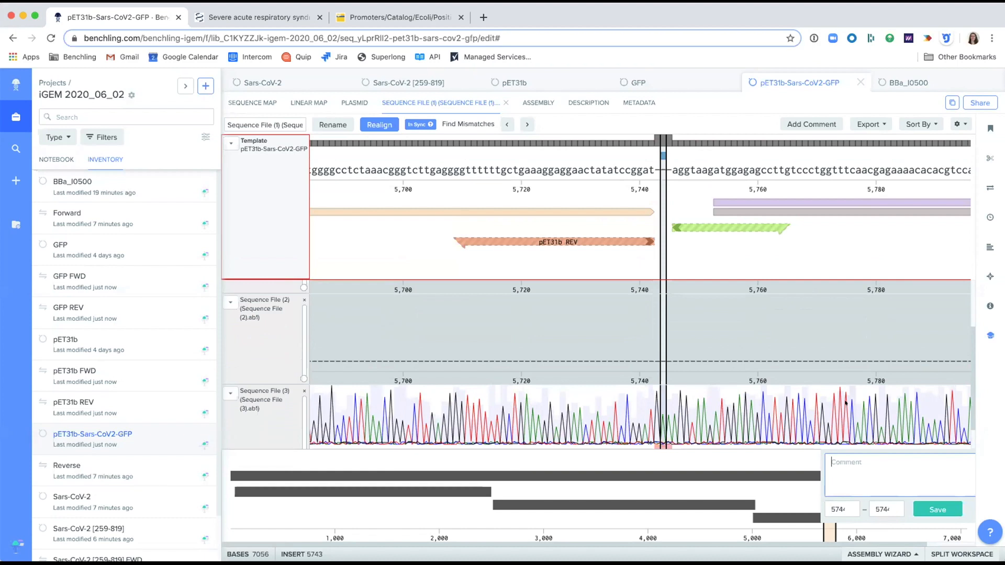
type("mi")
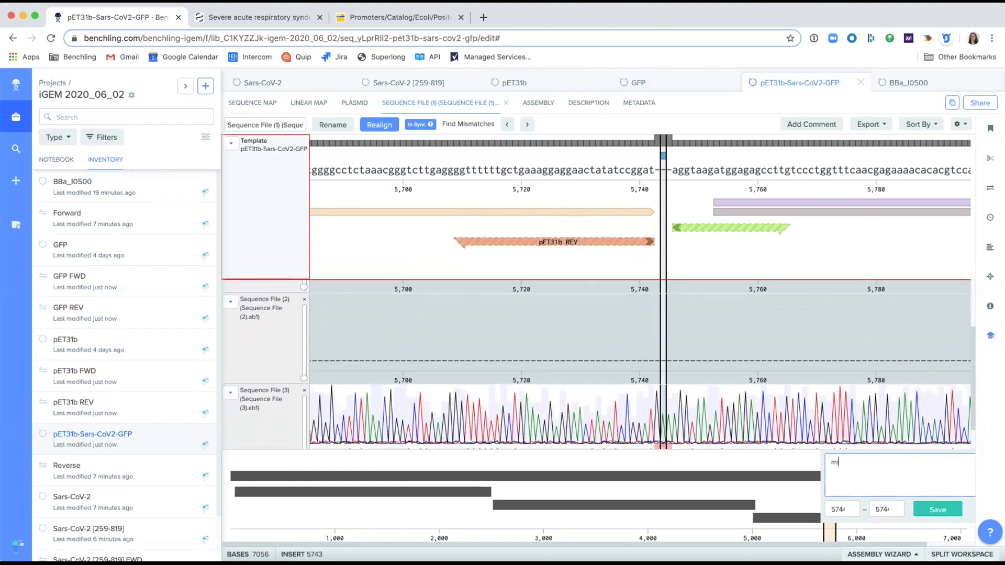
type("smatch?")
left_click(933, 509)
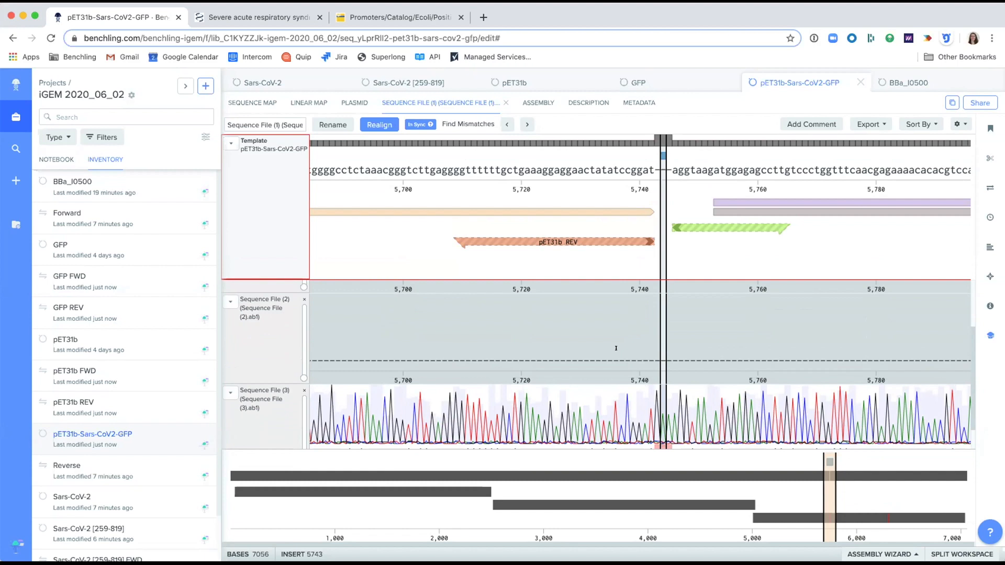
- Insert the bases atat into the Sequence File (2) trace at position 3102 of the alignment
scroll(501, 348, "down", 1)
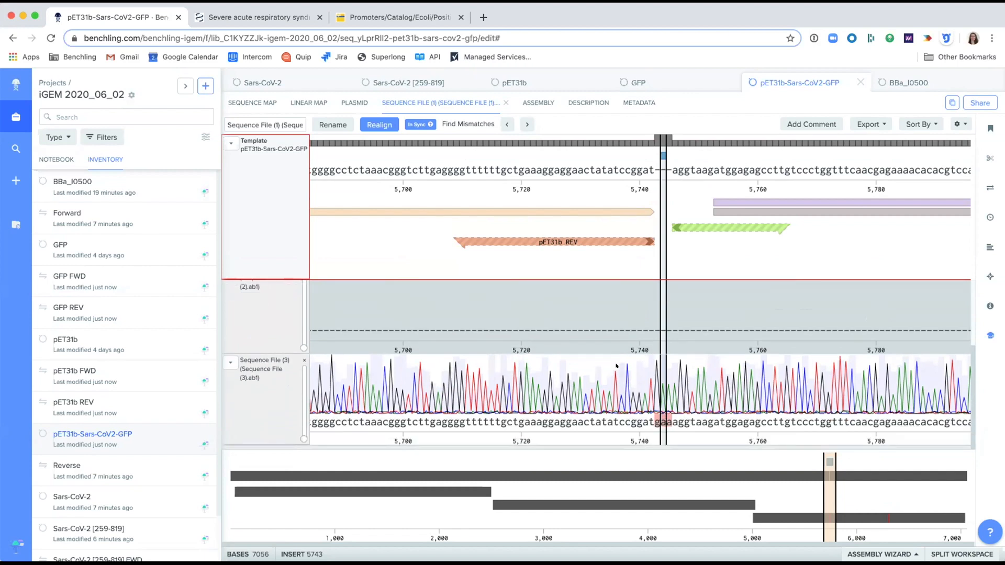
scroll(502, 397, "left", 1)
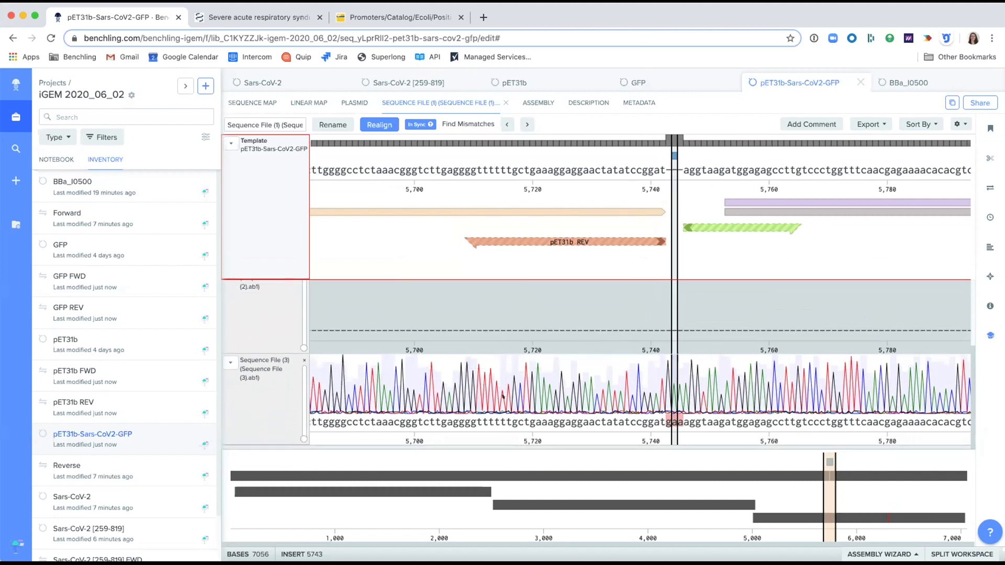
left_click(552, 507)
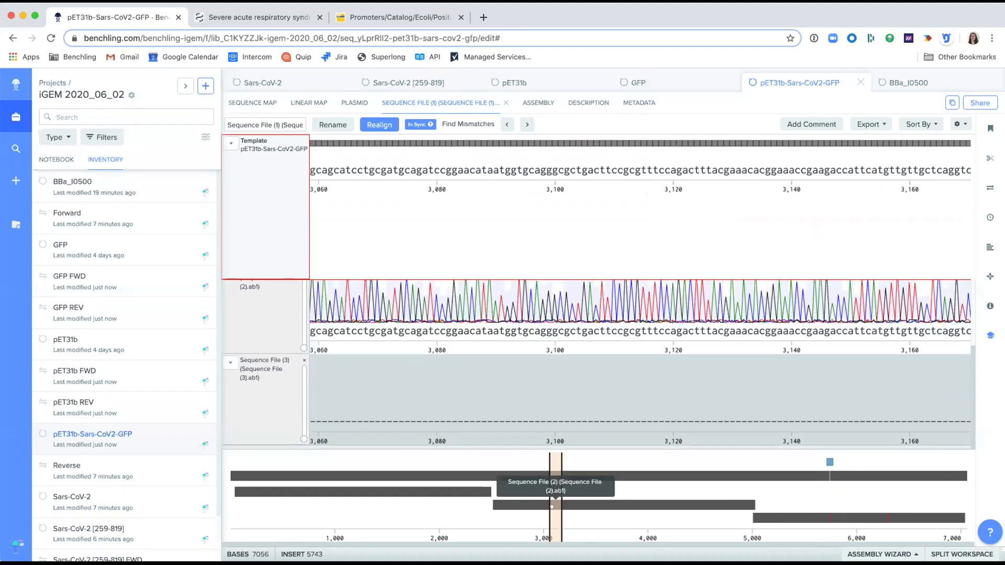
left_click(562, 330)
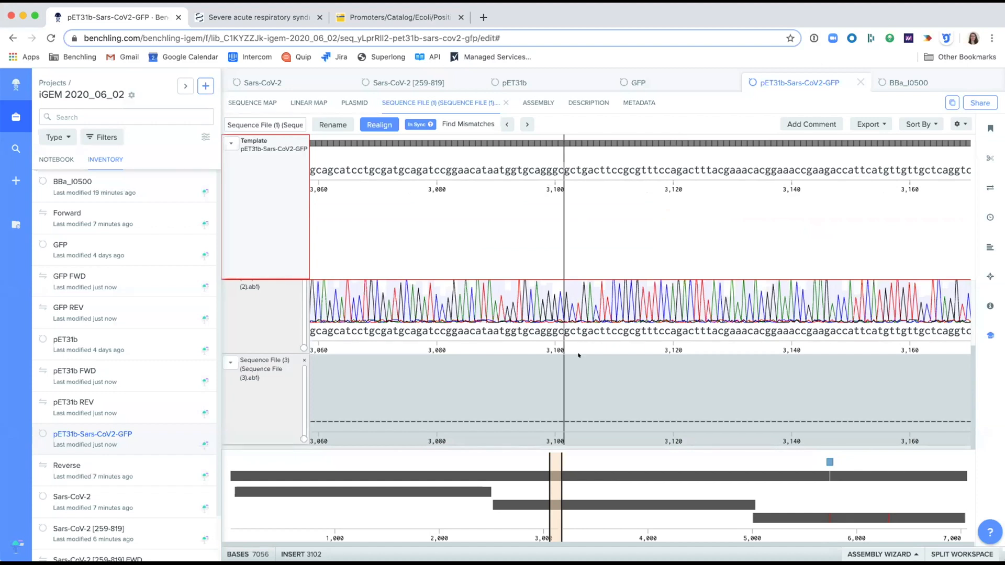
type("atat")
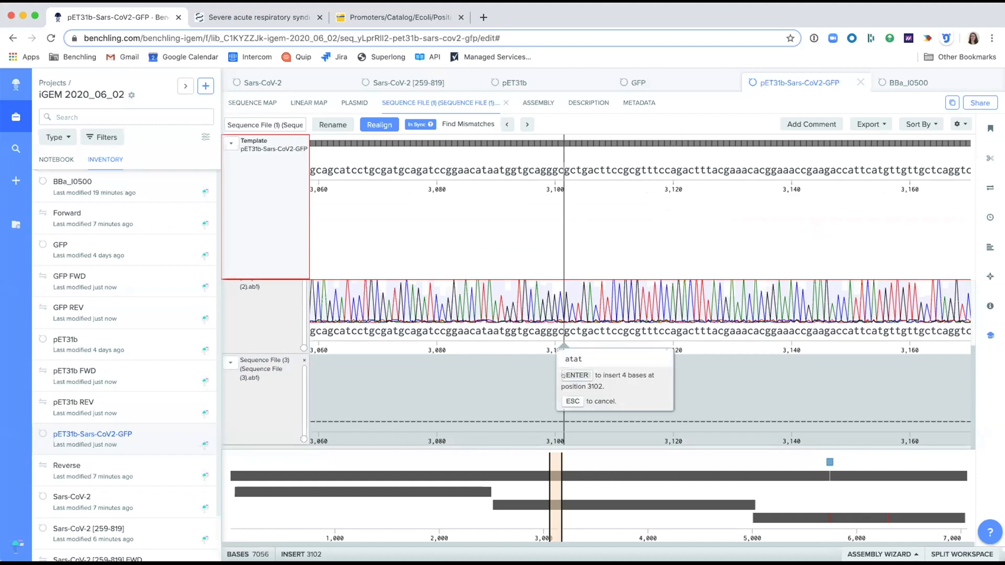
key("Return")
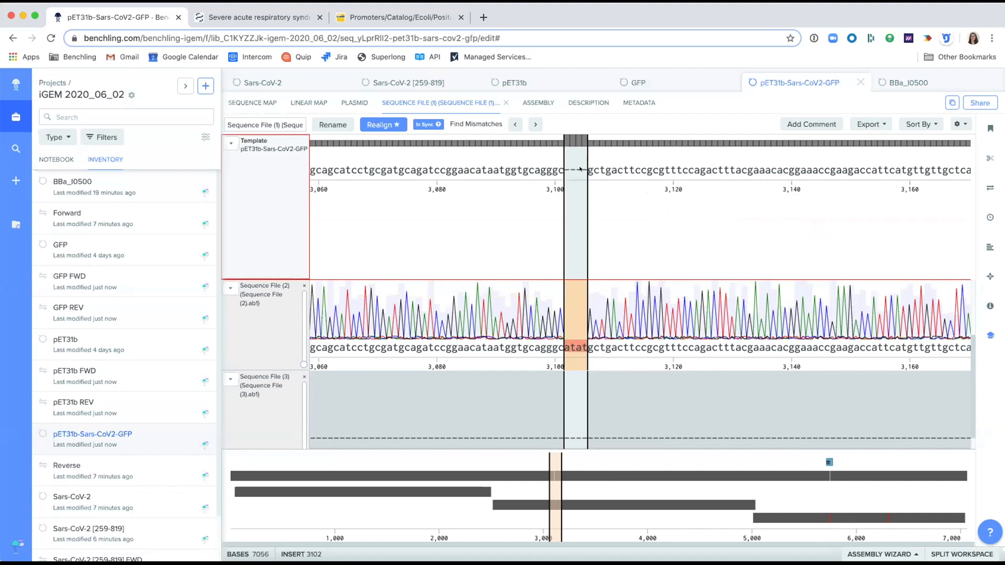
left_click(589, 346)
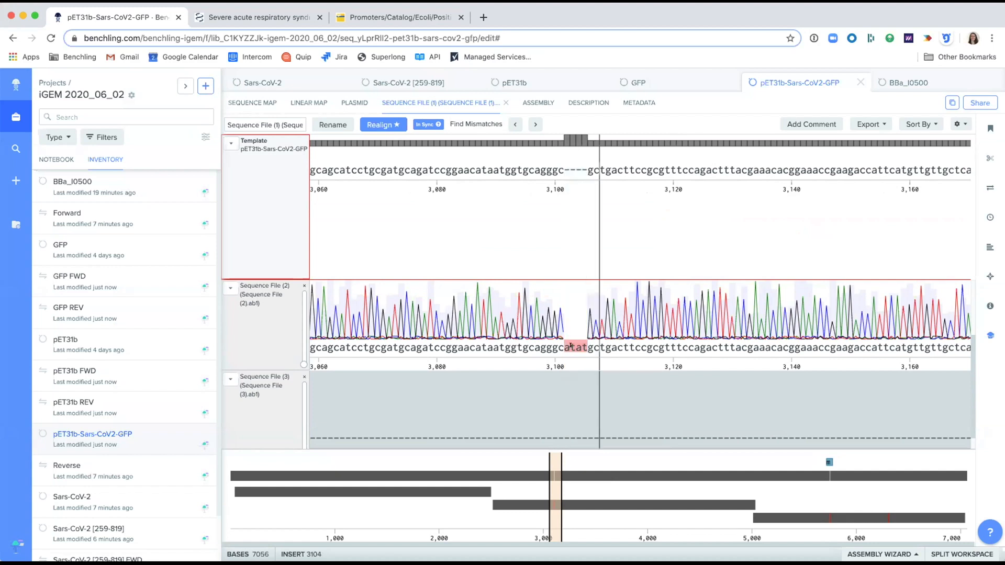
- Hide the votes in the alignment display, leaving the other display options on
scroll(578, 328, "up", 1)
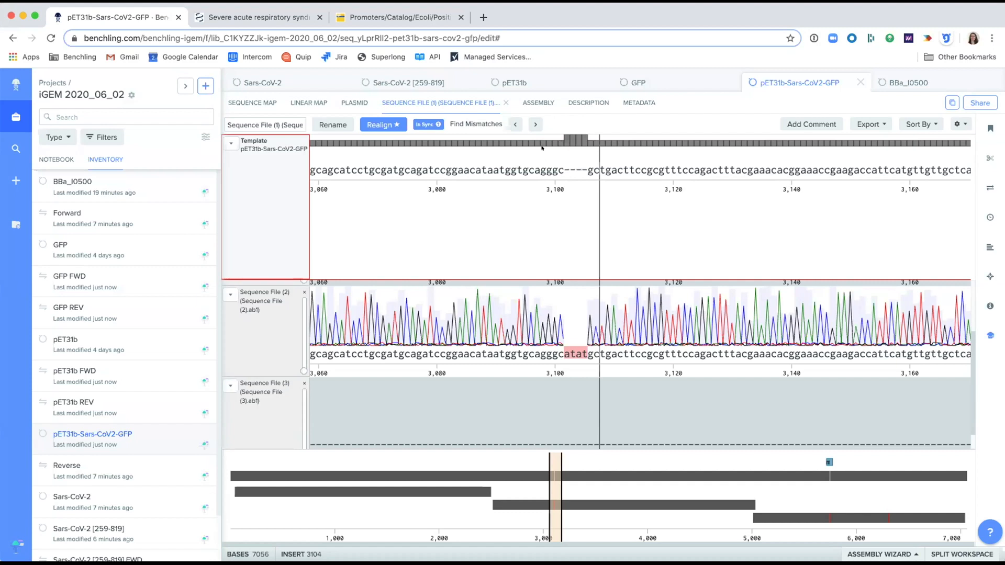
left_click(952, 121)
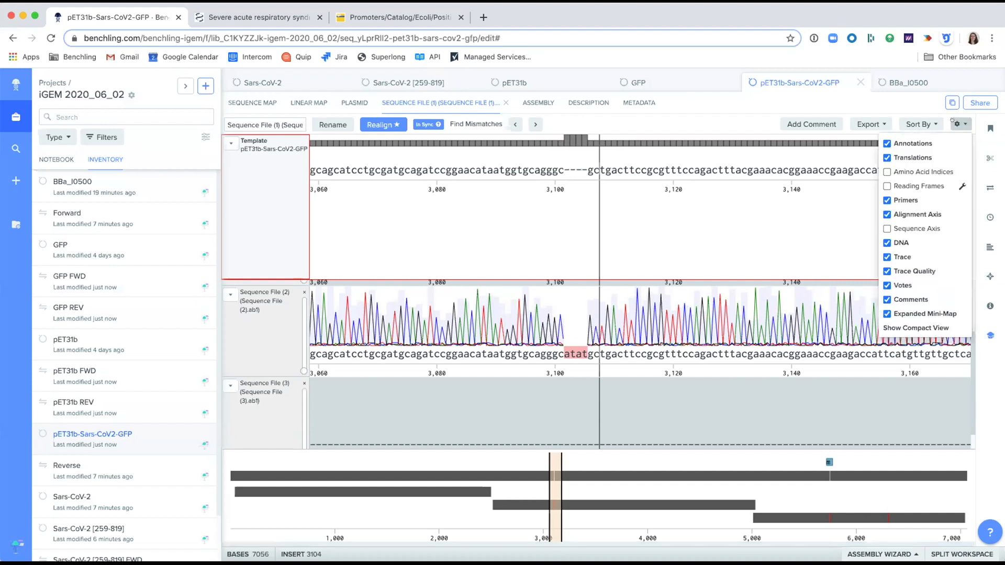
left_click(913, 275)
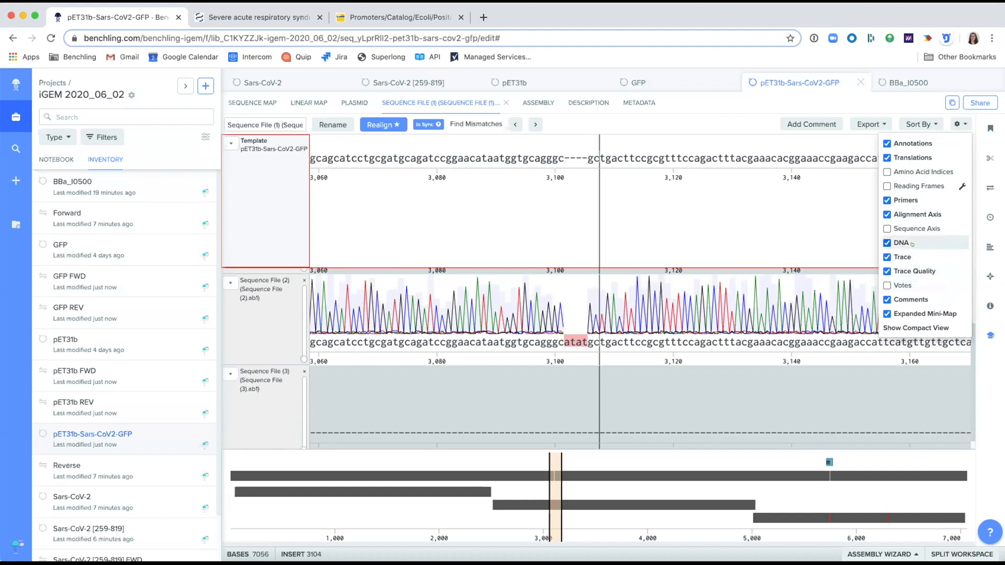
left_click(960, 123)
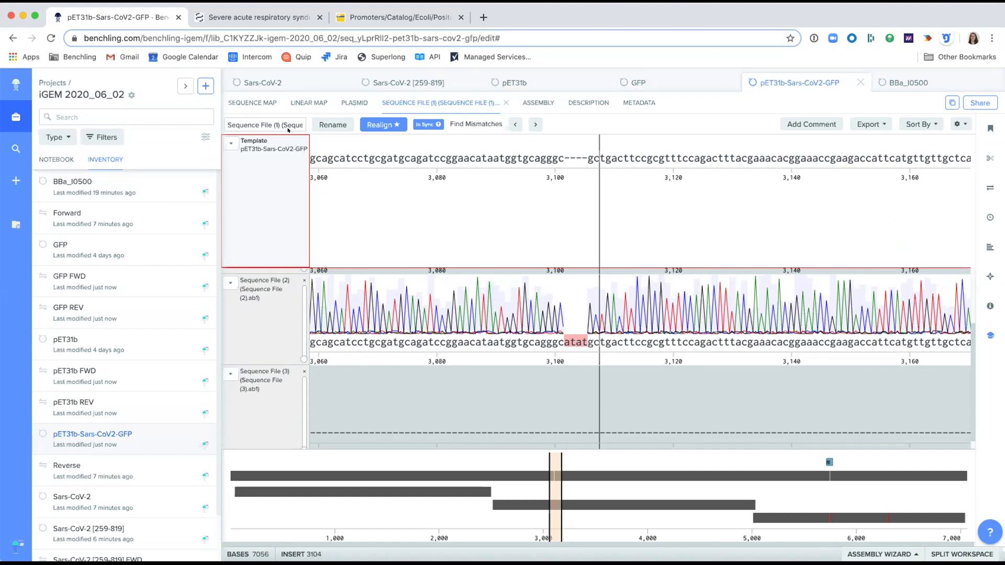
- Review the construct's sequence and plasmid maps, and return to the Sars-CoV-2 sequence map with its primer pair details closed
left_click(251, 102)
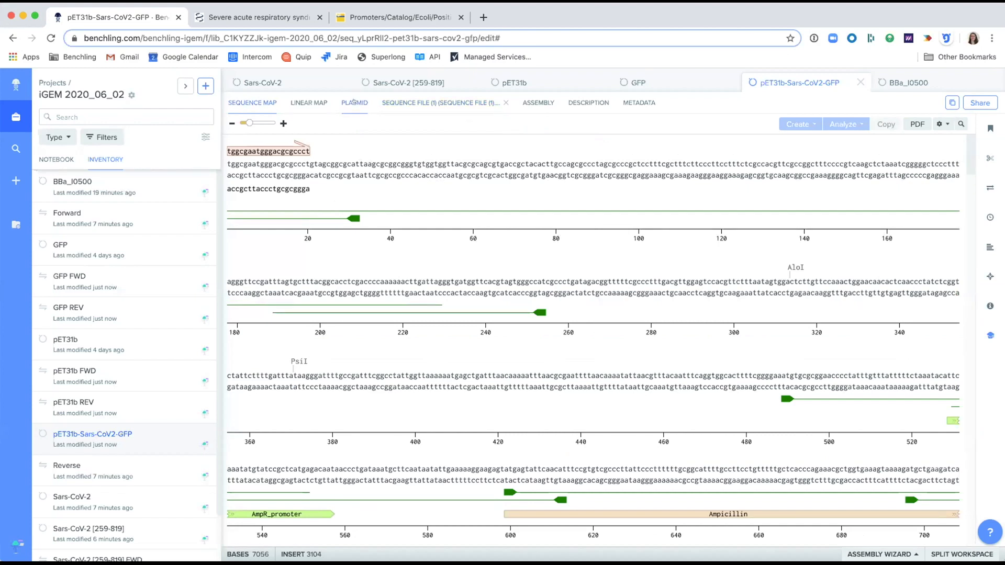
left_click(354, 102)
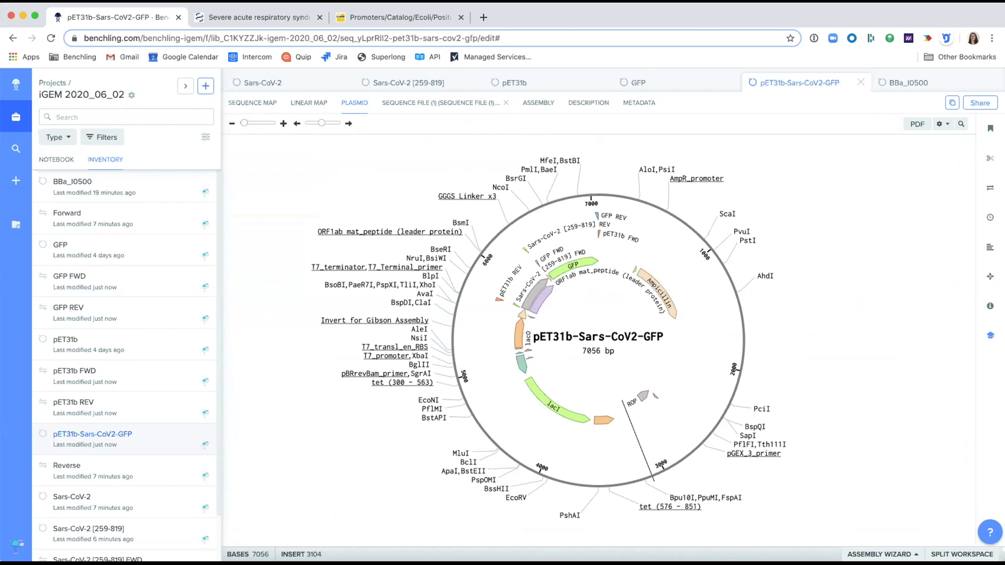
left_click(272, 82)
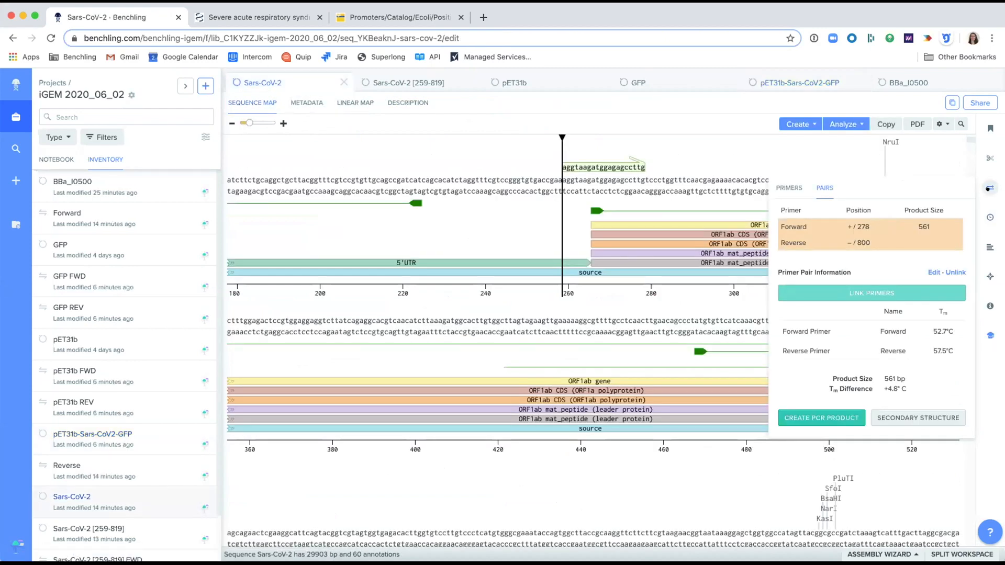
left_click(988, 187)
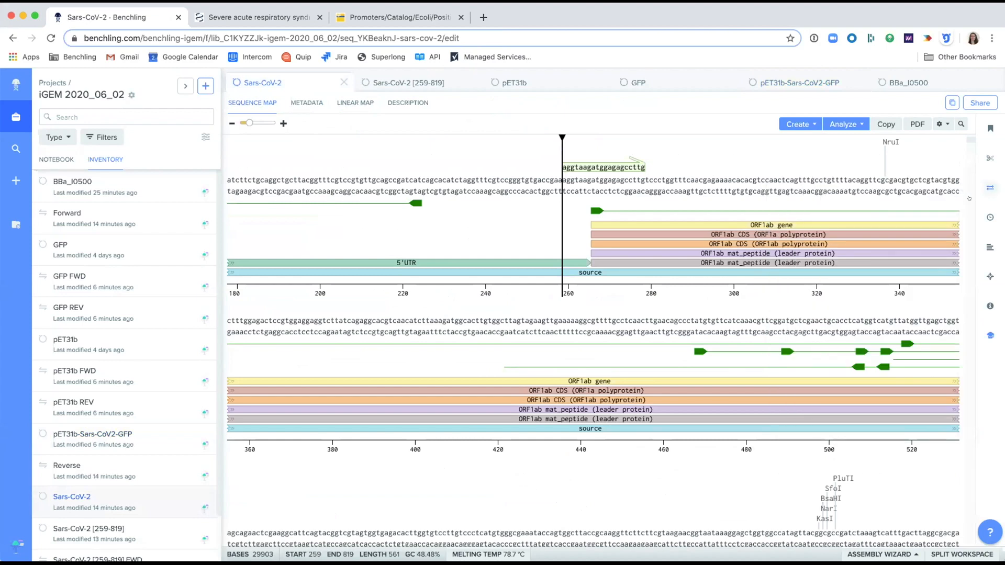
- Generate single CRISPR guides of length 20 for the ORF1ab leader protein mat_peptide, region 266 to 805, using genome GRCm38 and PAM NGG
scroll(703, 425, "down", 1)
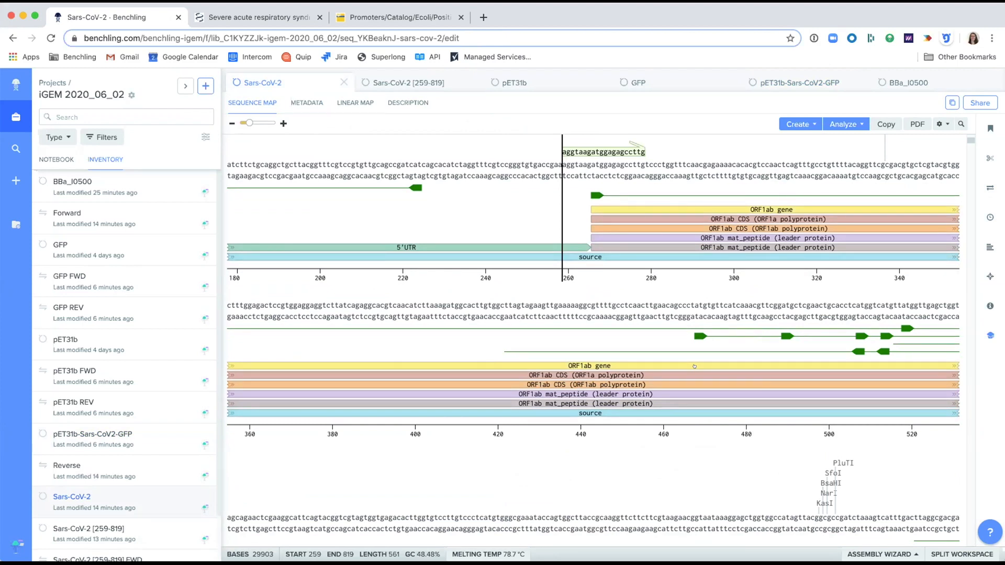
left_click(675, 237)
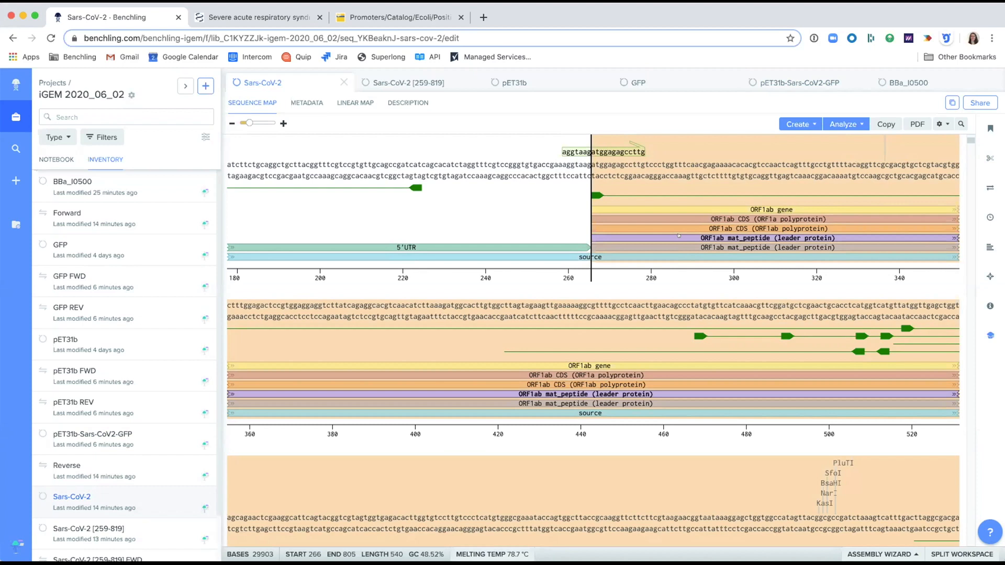
left_click(989, 276)
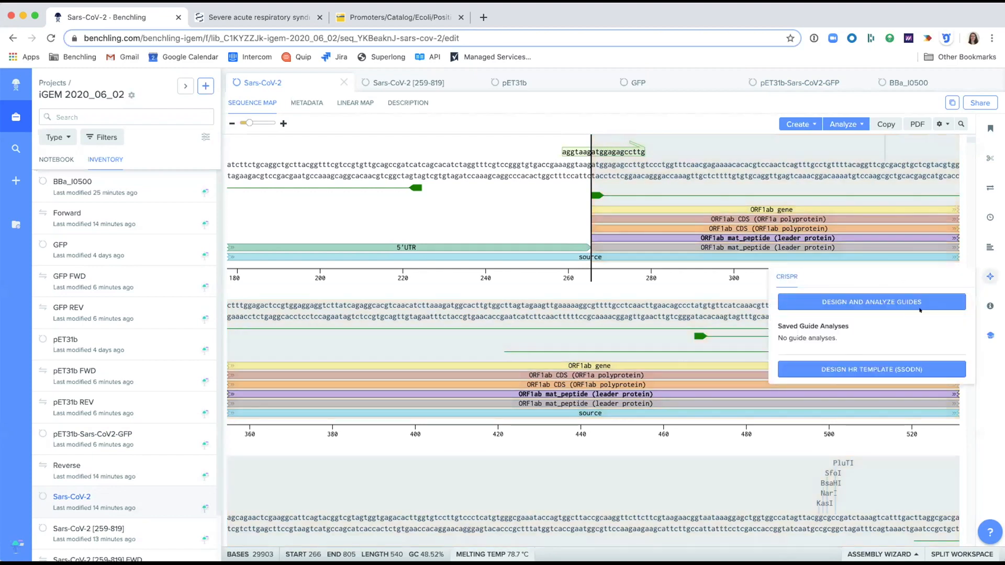
left_click(825, 300)
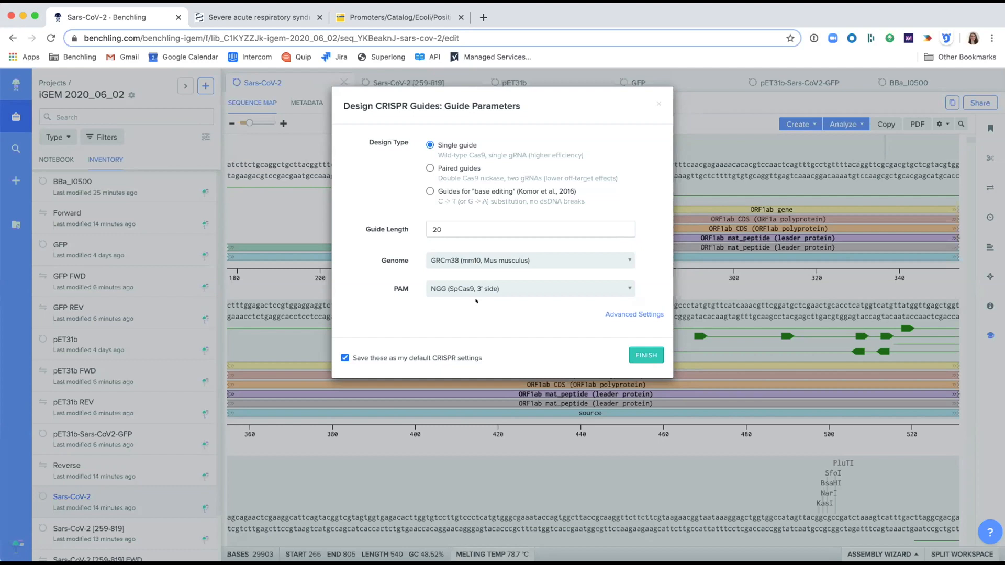
left_click(632, 351)
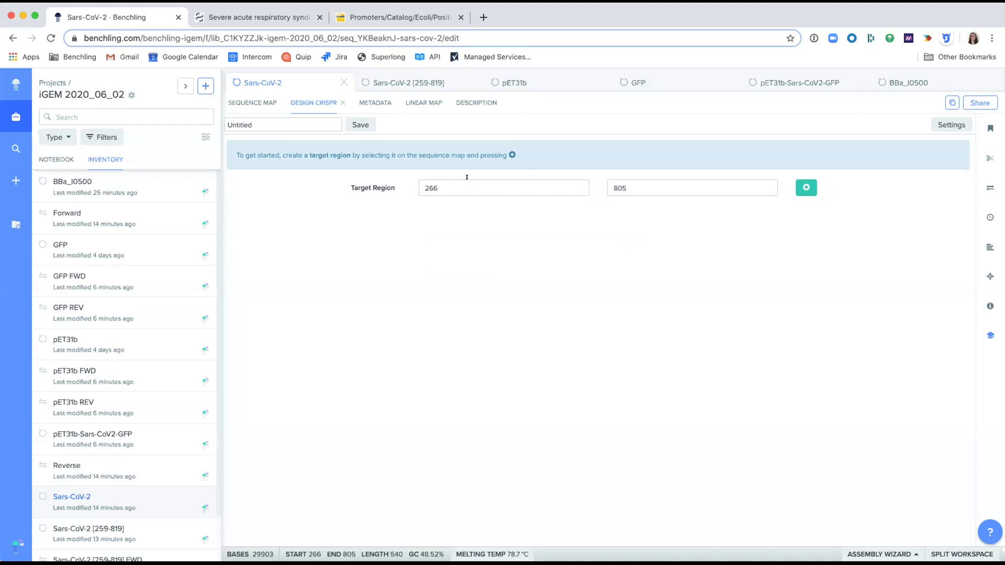
left_click(801, 187)
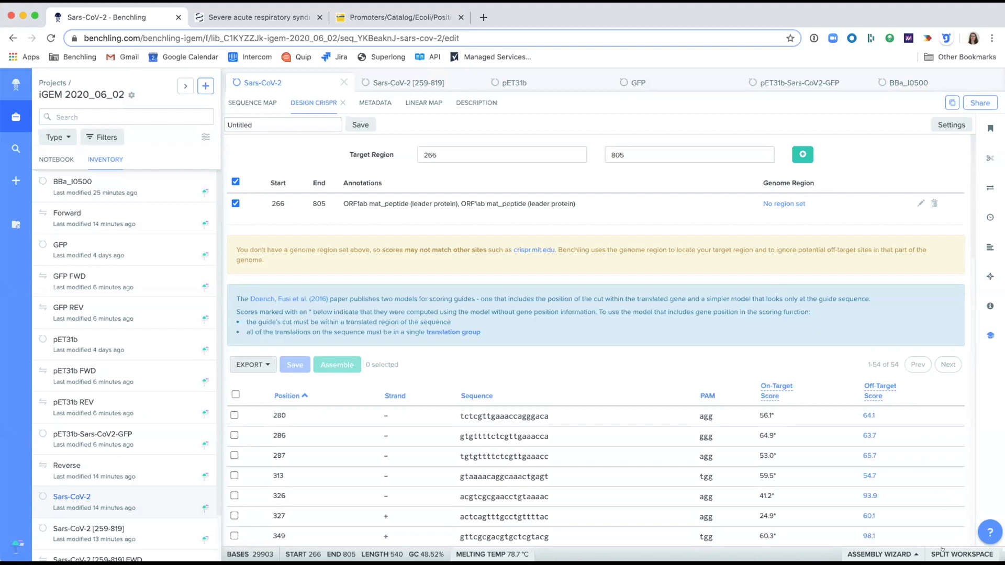
- Split the workspace, place the CRISPR design beside the sequence map, and collapse the project's file list
left_click(983, 554)
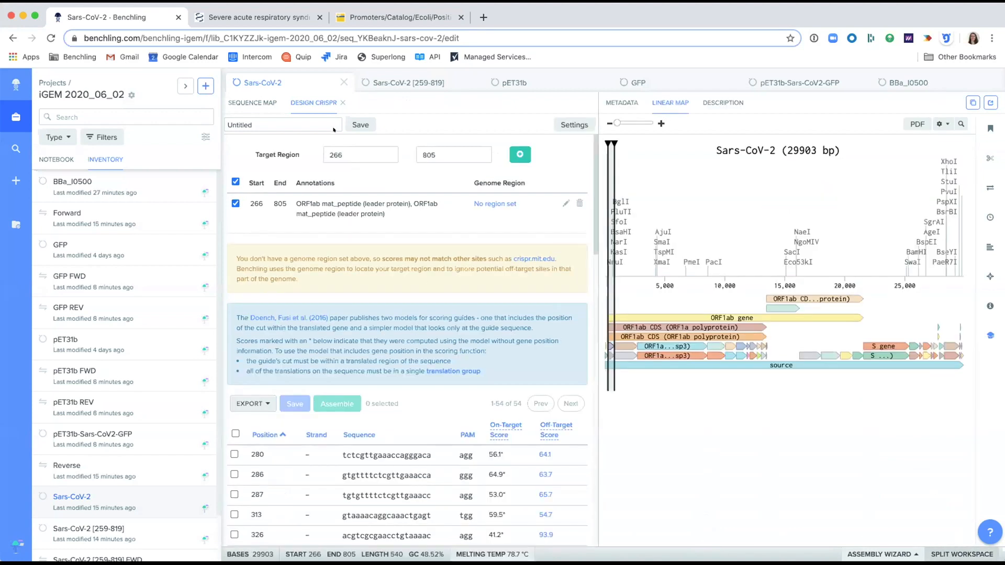
left_click_drag(318, 102, 725, 102)
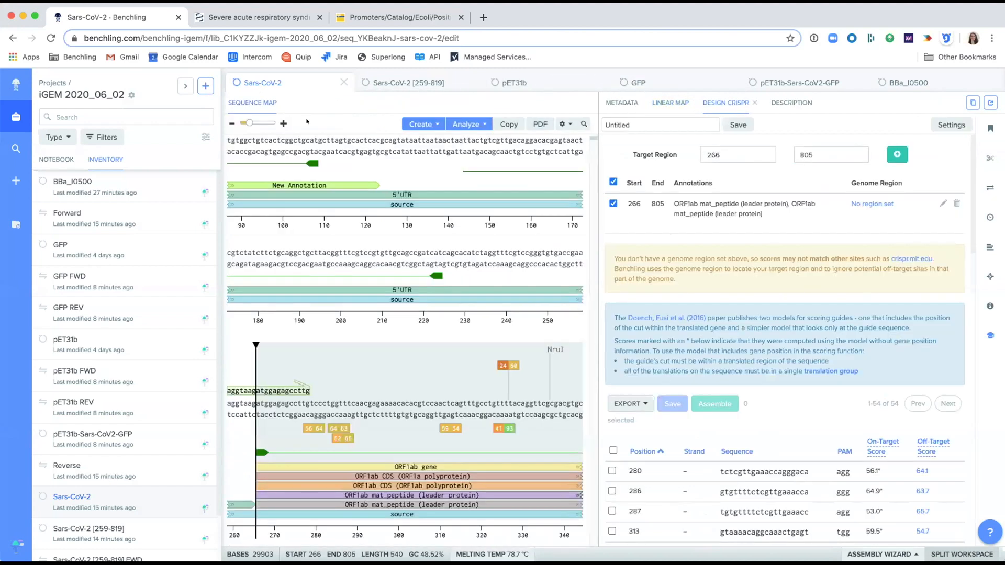
left_click(6, 112)
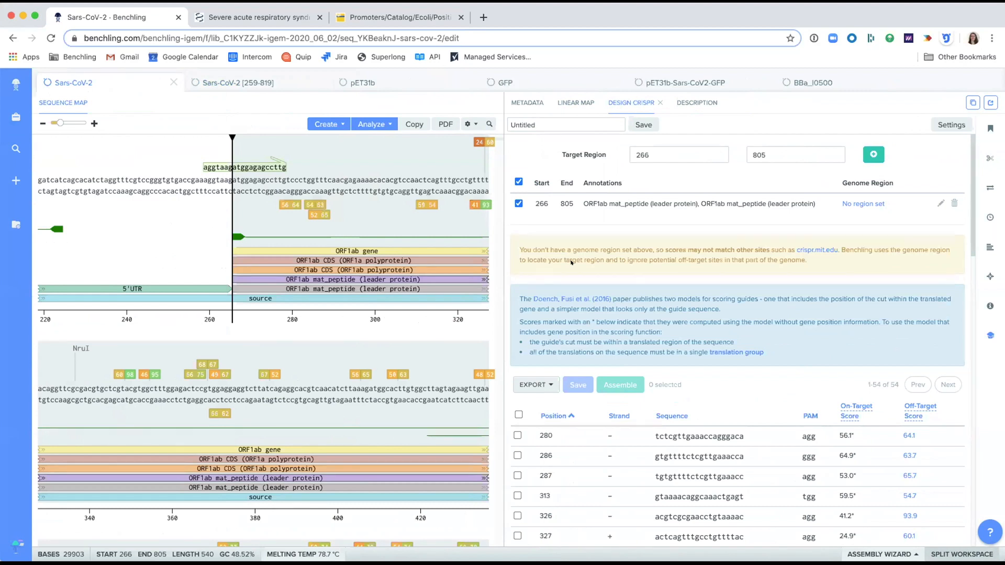
- Sort the guide list by off-target score and re-sort it by on-target score, highest first
scroll(777, 423, "down", 2)
scroll(777, 423, "down", 1)
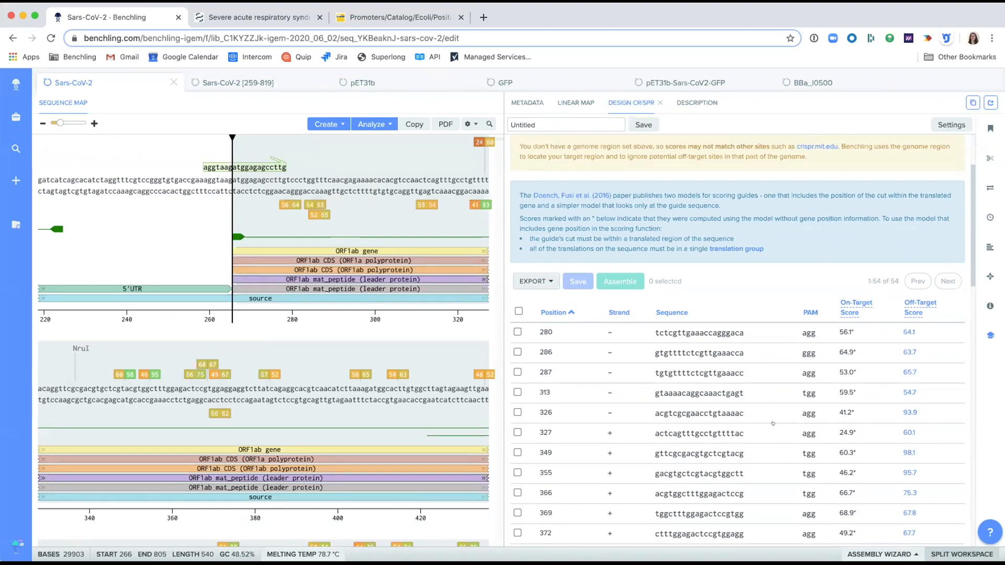
scroll(715, 357, "down", 1)
left_click(852, 270)
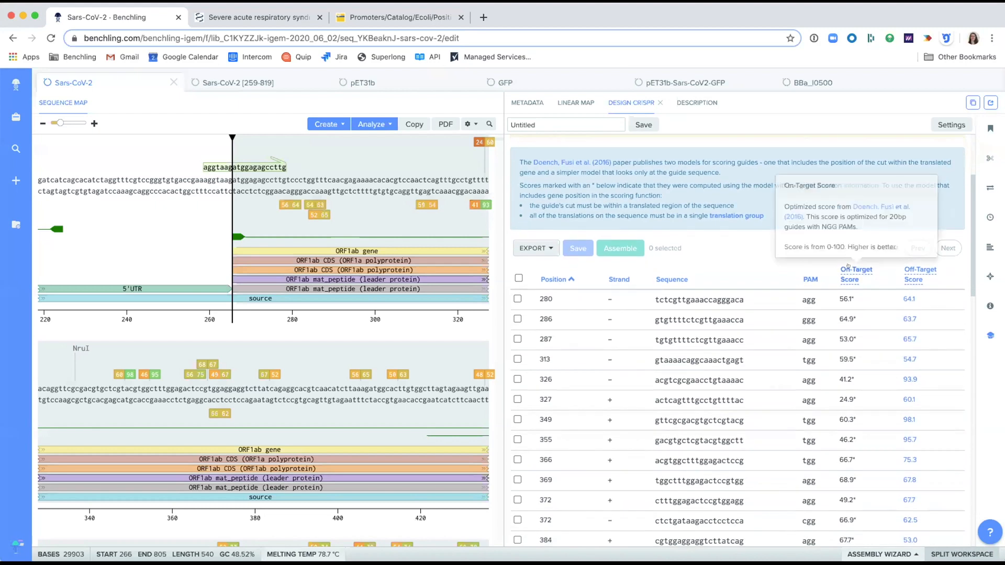
left_click(905, 271)
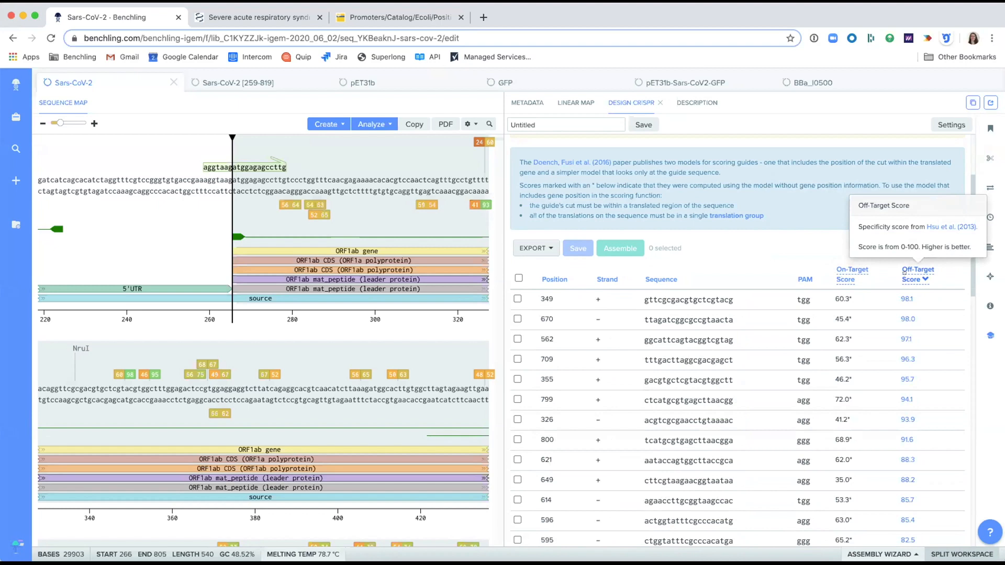
left_click(846, 271)
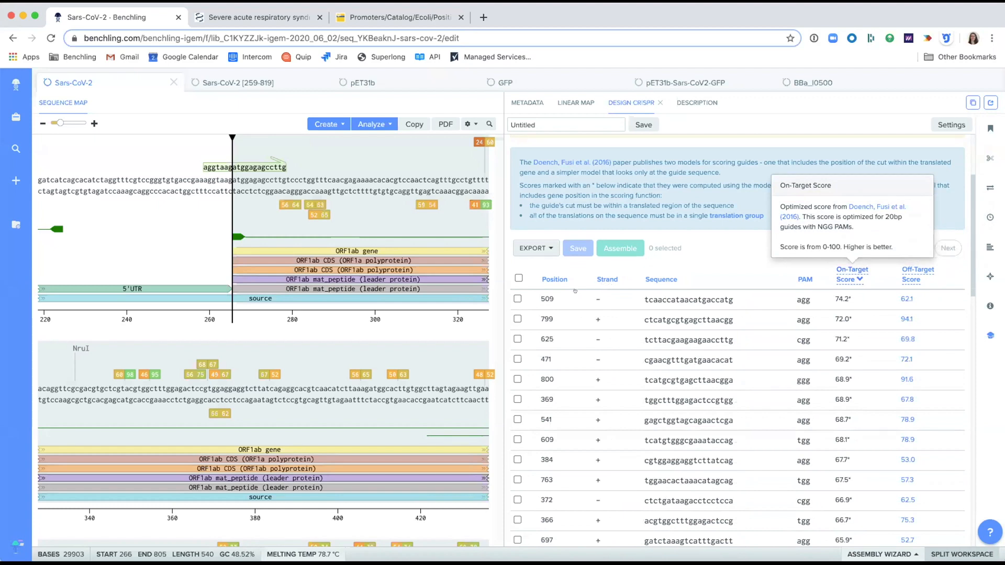
- Save the guide at position 509 as an oligo in the iGEM 2020_06_02 folder and close the split workspace
scroll(563, 369, "down", 1)
scroll(563, 369, "up", 1)
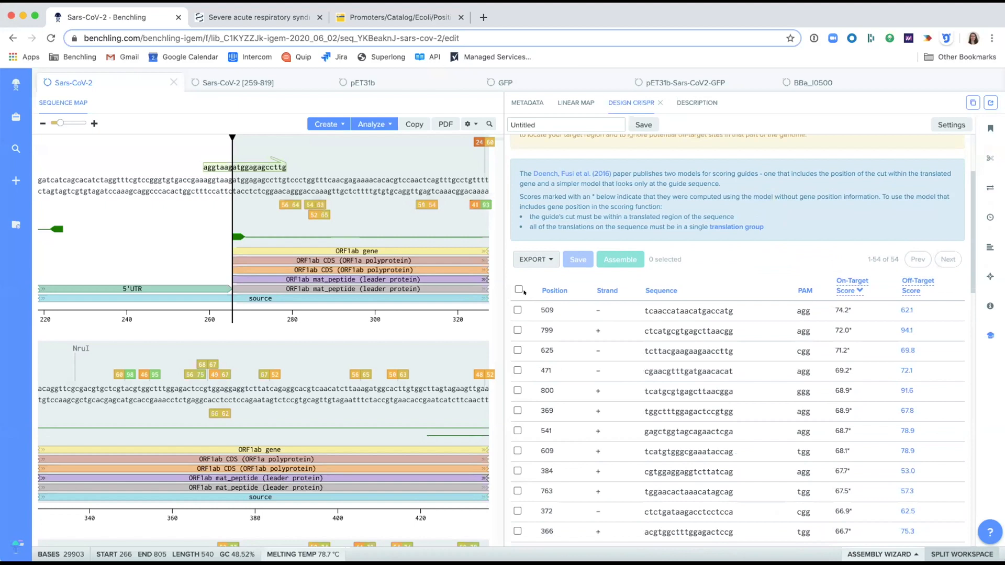
left_click(517, 310)
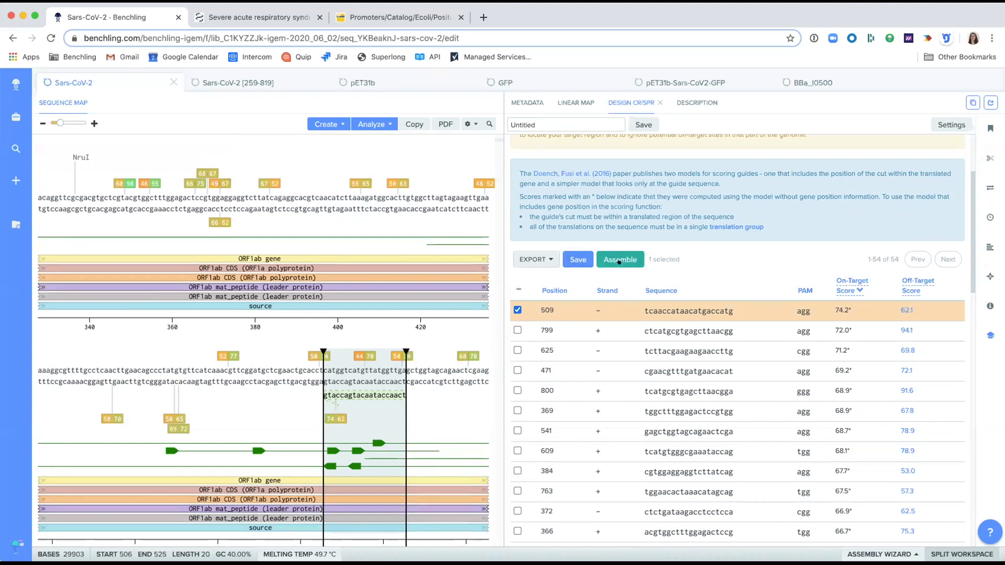
left_click(572, 256)
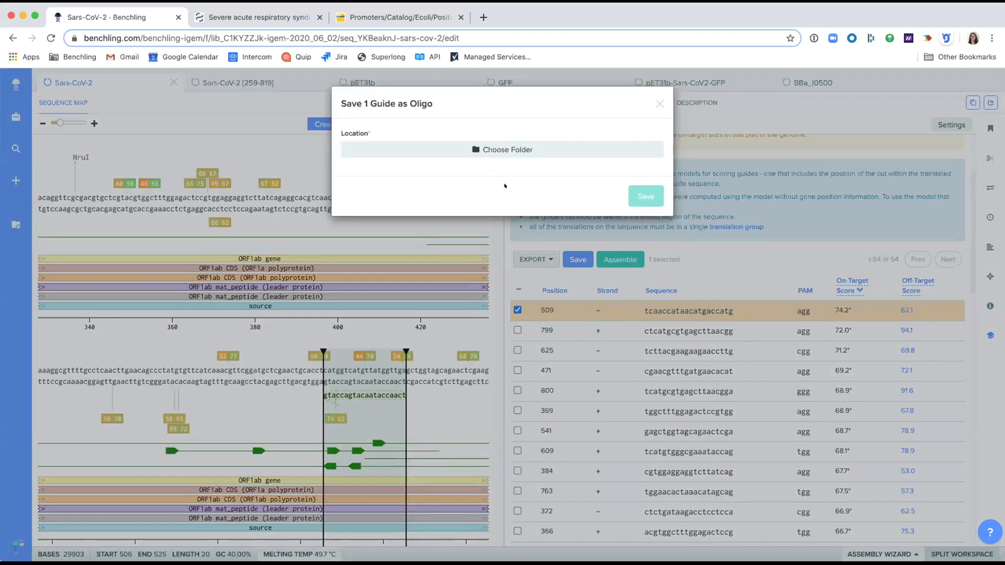
left_click(422, 151)
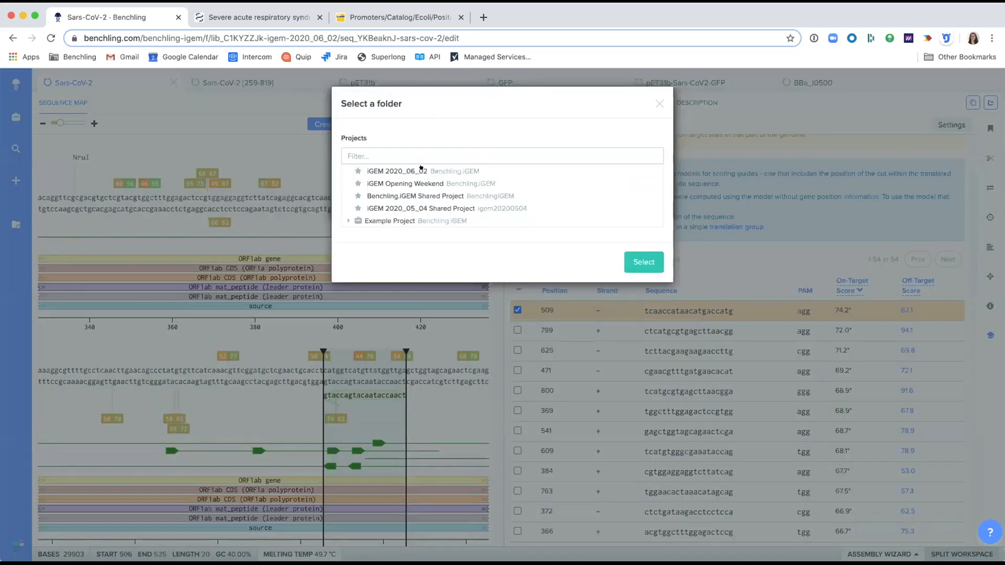
left_click(422, 169)
left_click(645, 278)
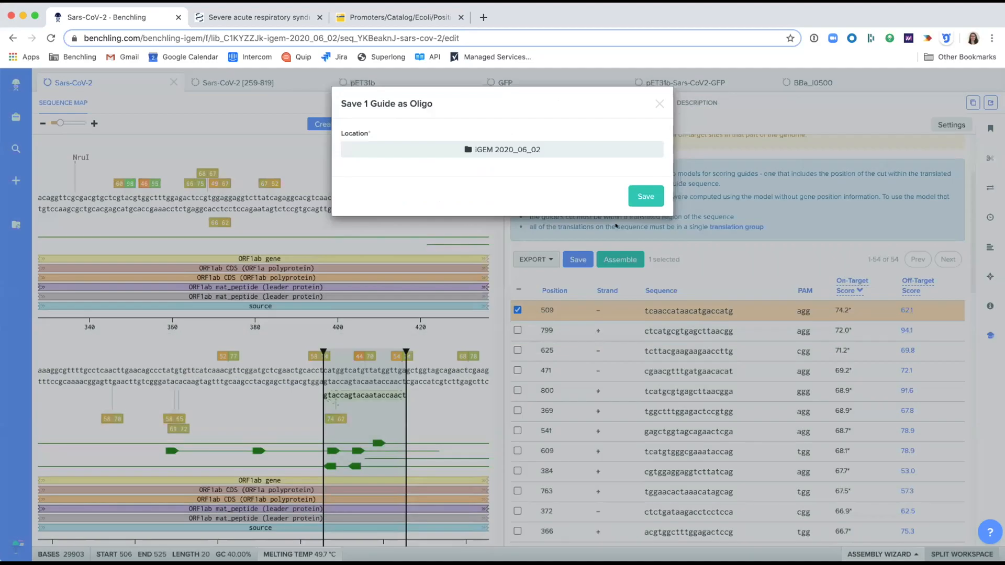
left_click(646, 196)
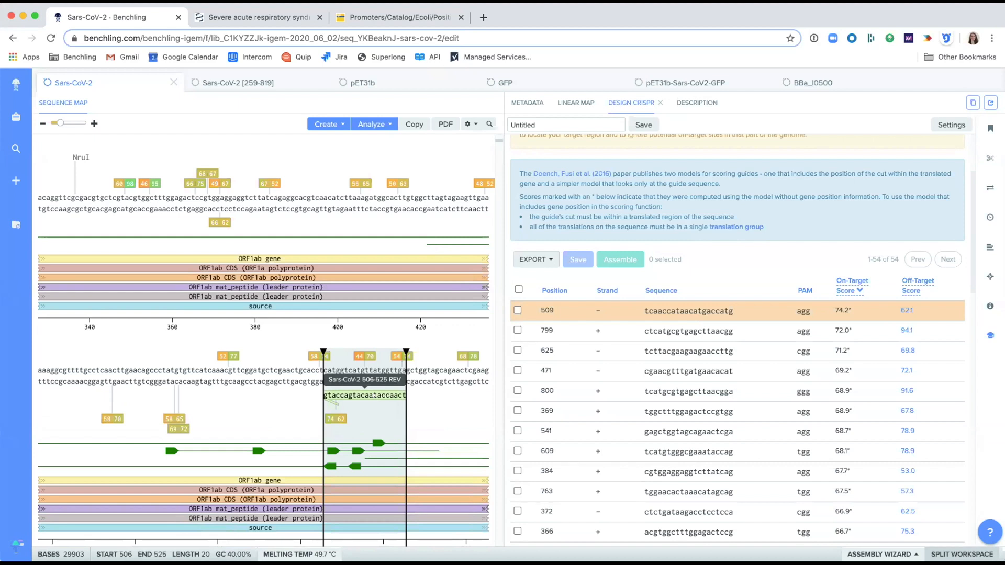
left_click(951, 555)
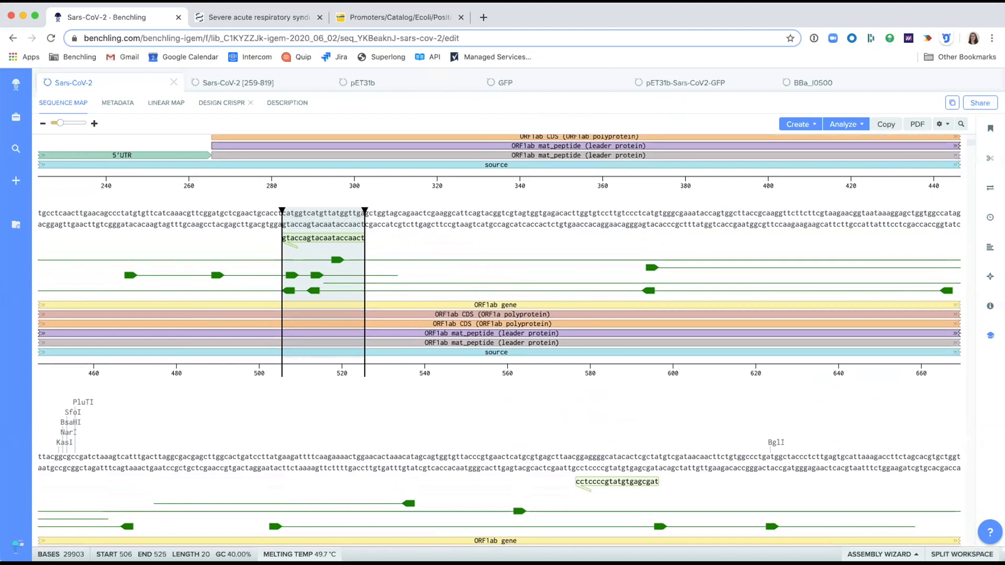
- Review the Sars-CoV-2 sequence information, including the lock setting, the available export formats and the archive option
left_click(989, 306)
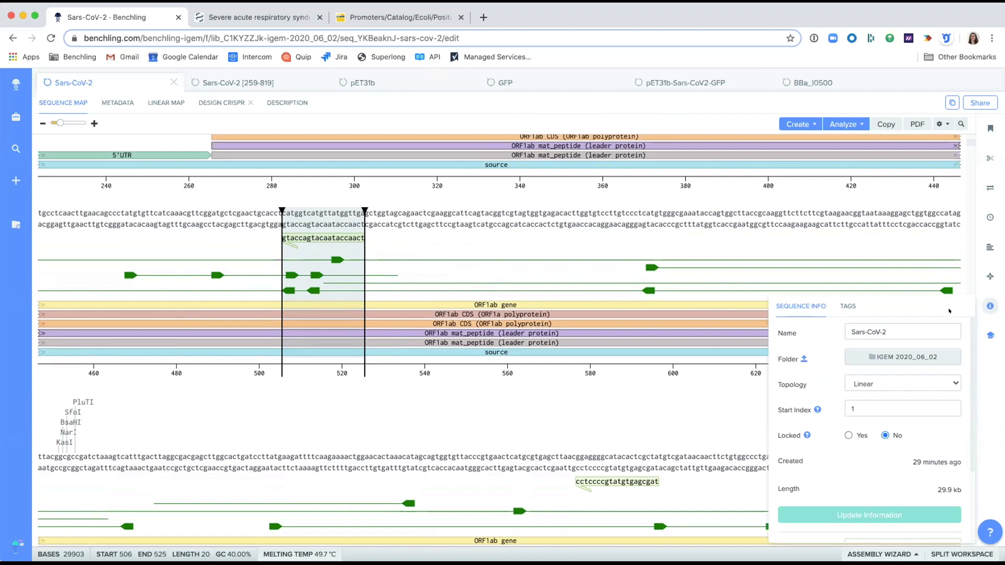
left_click(920, 328)
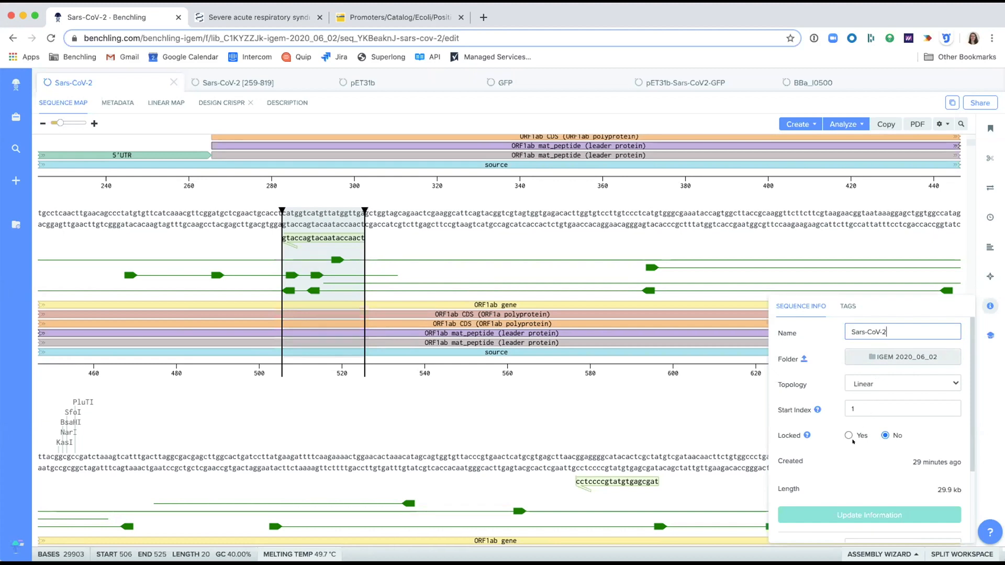
scroll(852, 441, "down", 2)
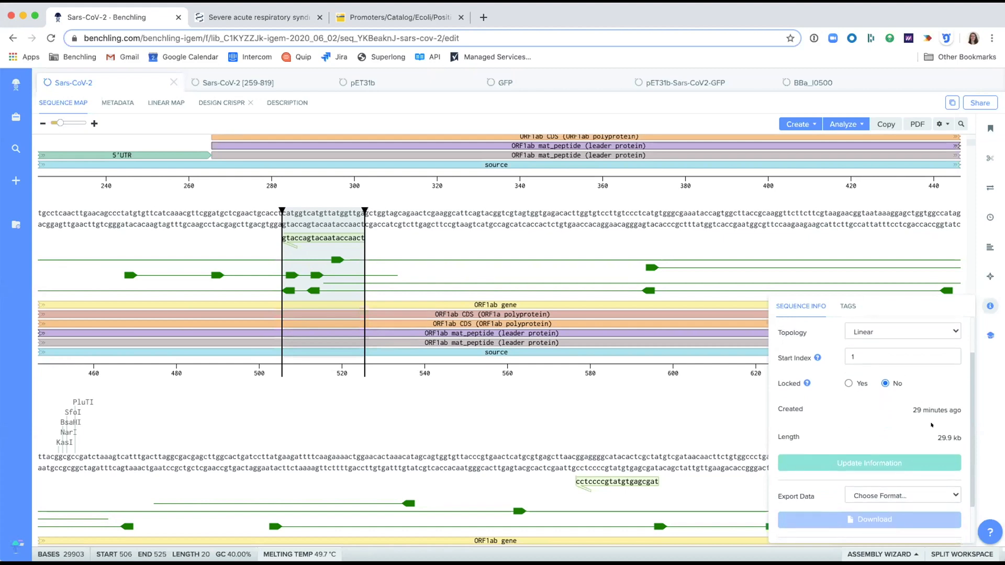
scroll(845, 442, "down", 1)
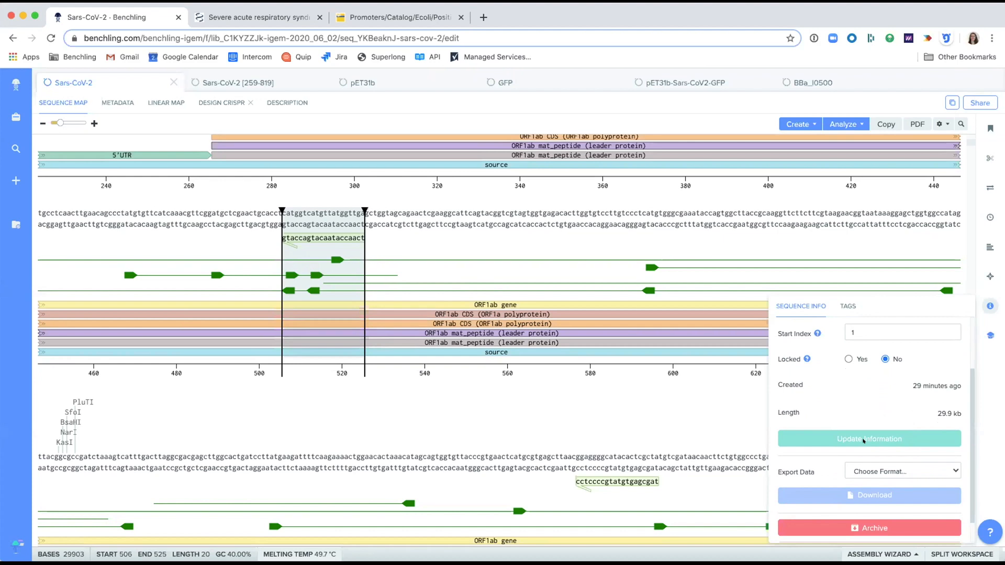
left_click(872, 470)
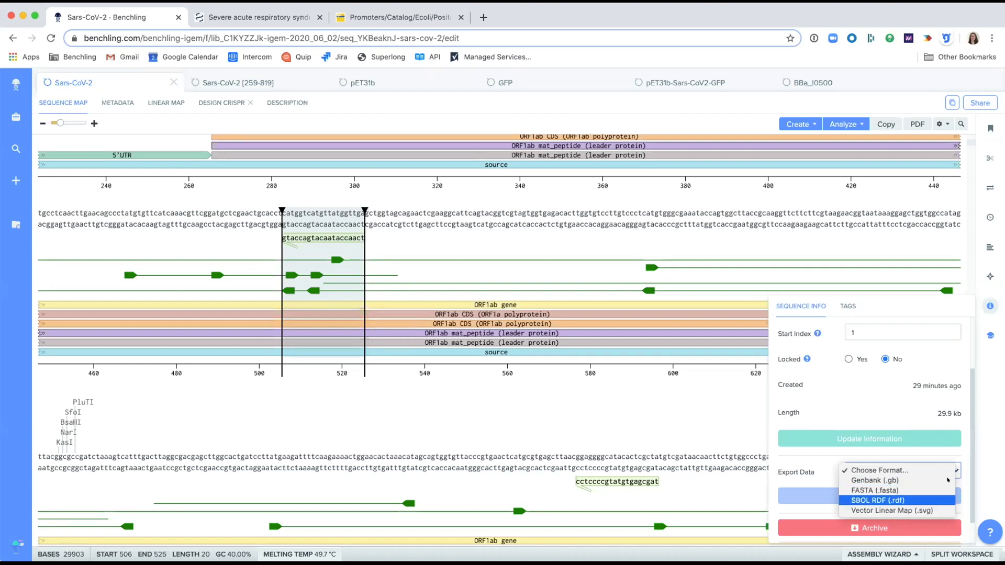
left_click(940, 462)
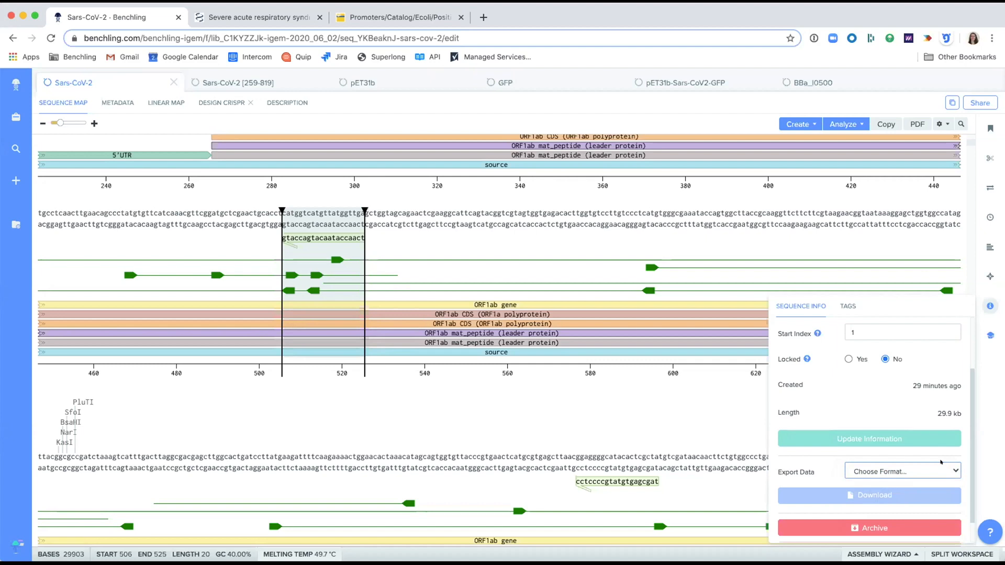
left_click(940, 464)
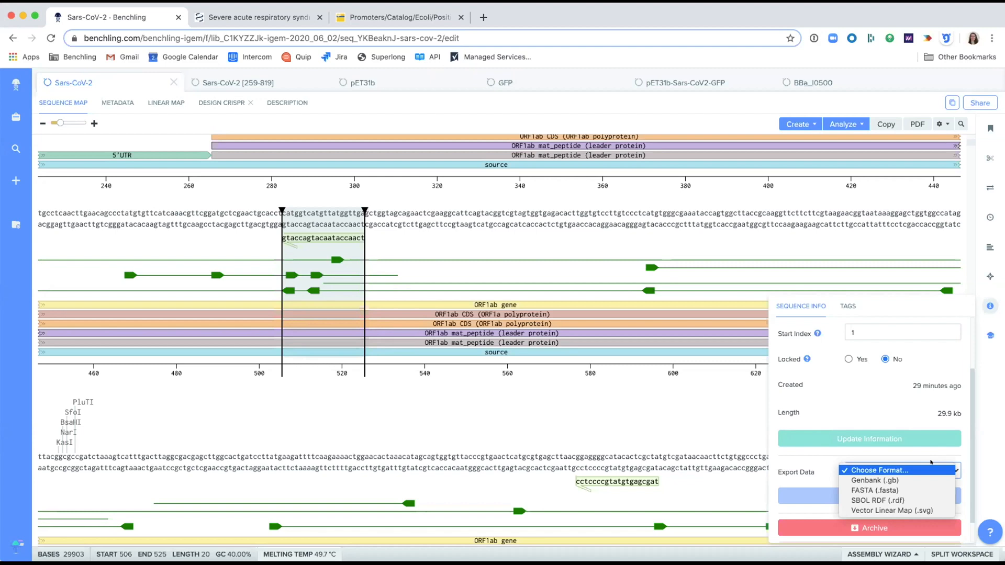
left_click(951, 462)
scroll(873, 469, "down", 1)
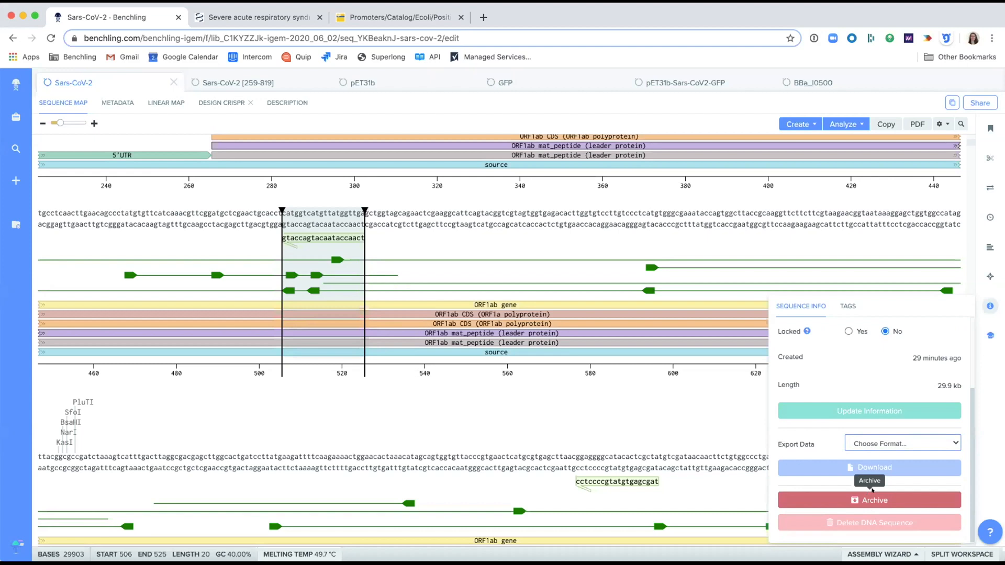
left_click(980, 303)
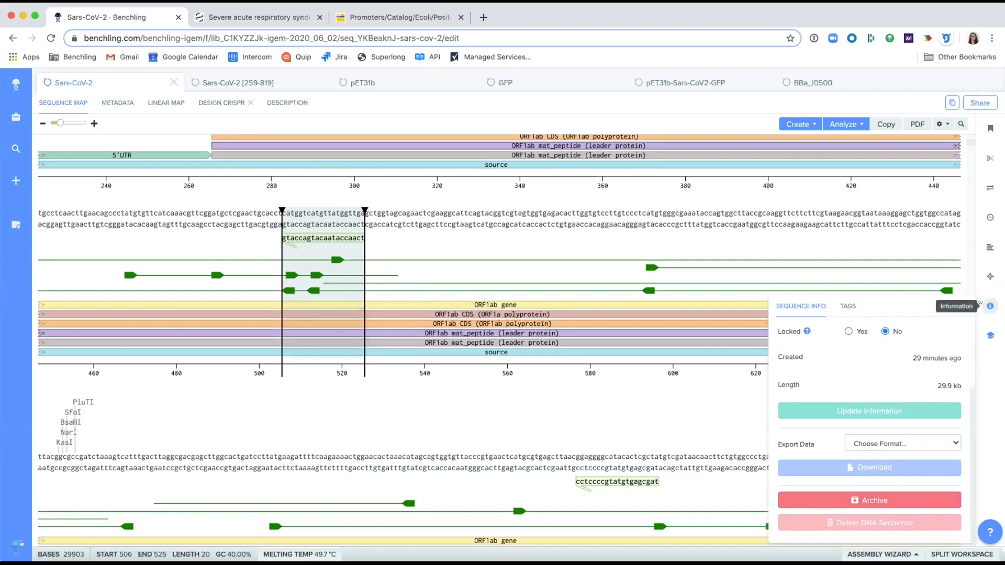
left_click(982, 303)
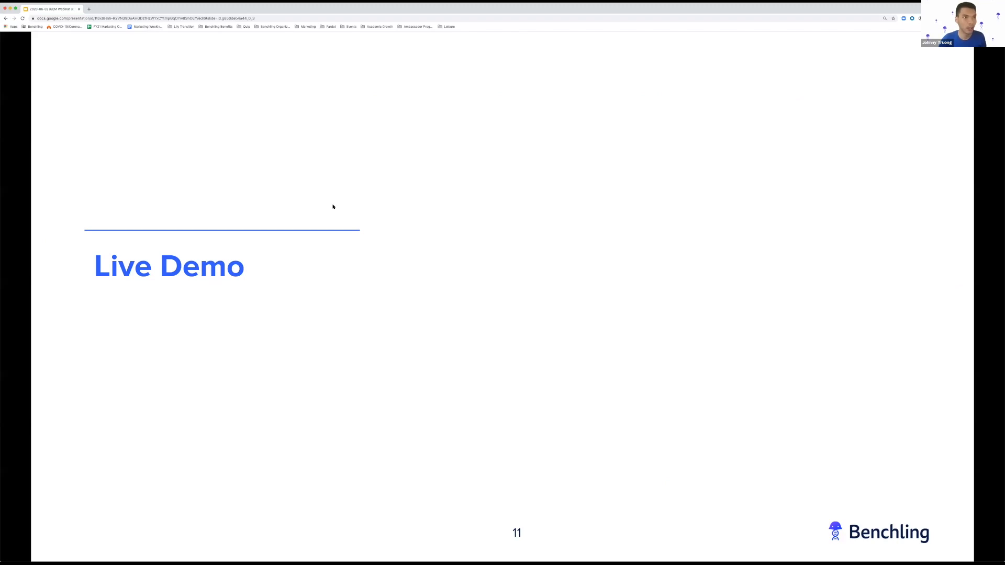
mouse_move(435, 552)
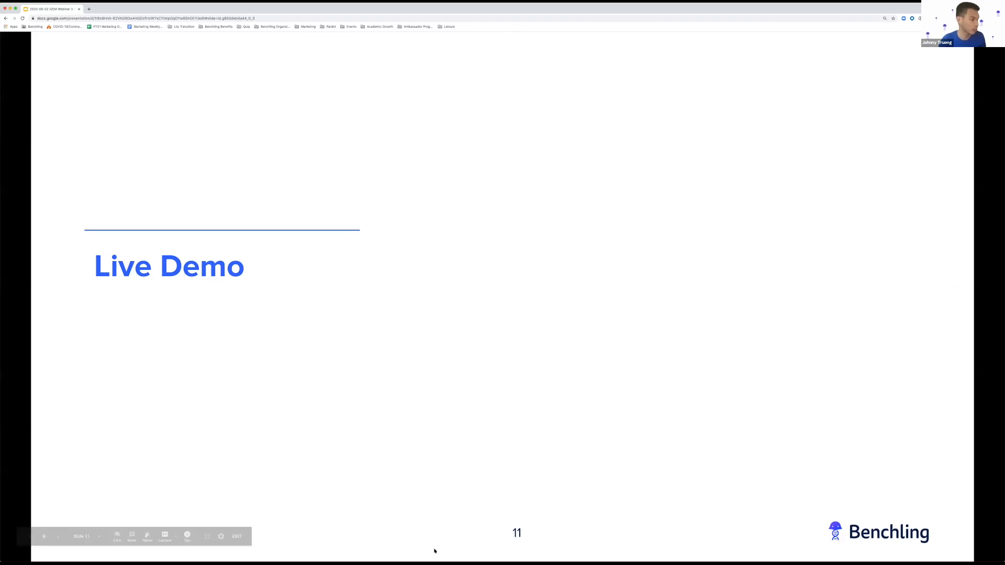
left_click(207, 537)
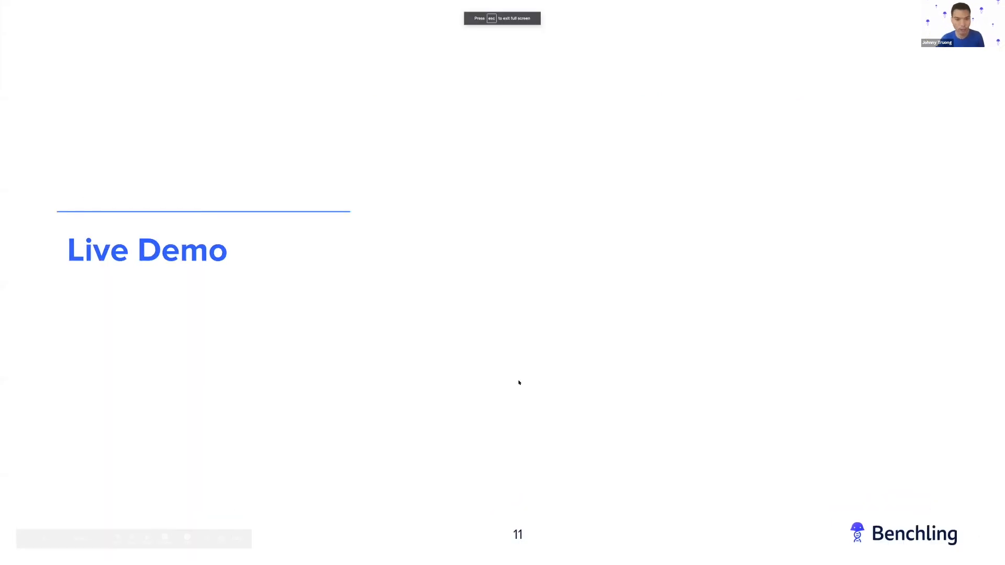
left_click(528, 321)
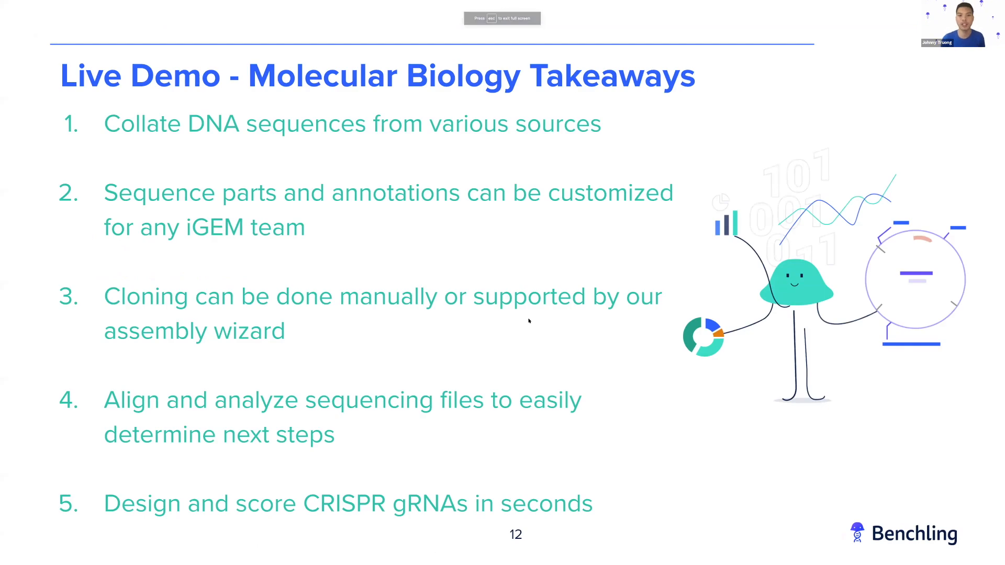